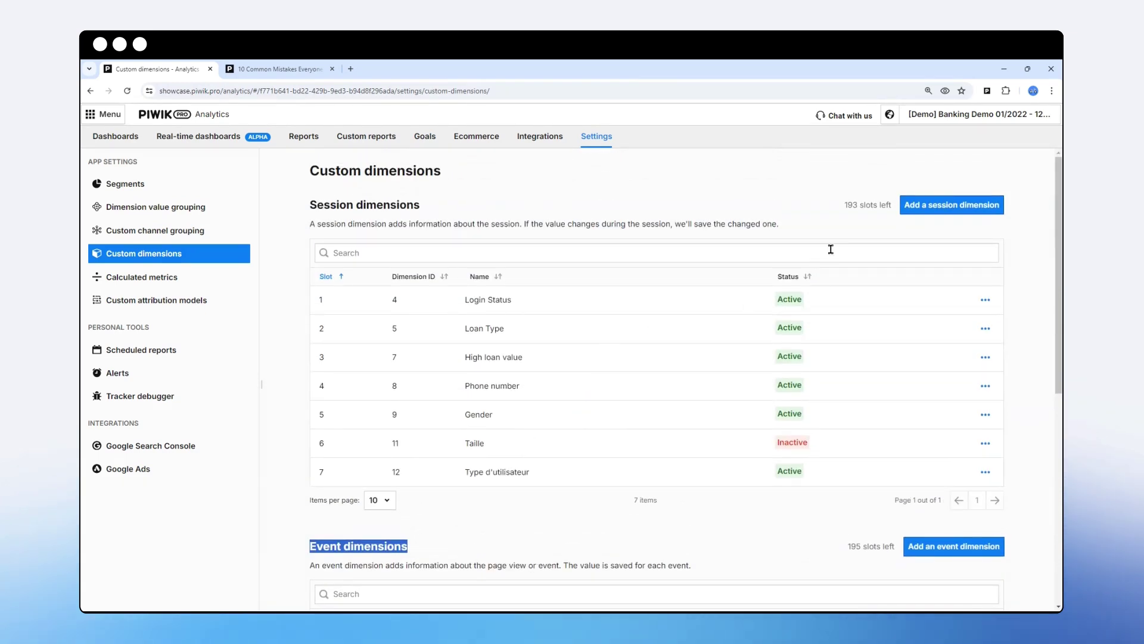
- Examine the remaining session dimension slots and the session, event and product dimension sections on the custom dimensions page
{"action": "double_click", "coordinate": [851, 204]}
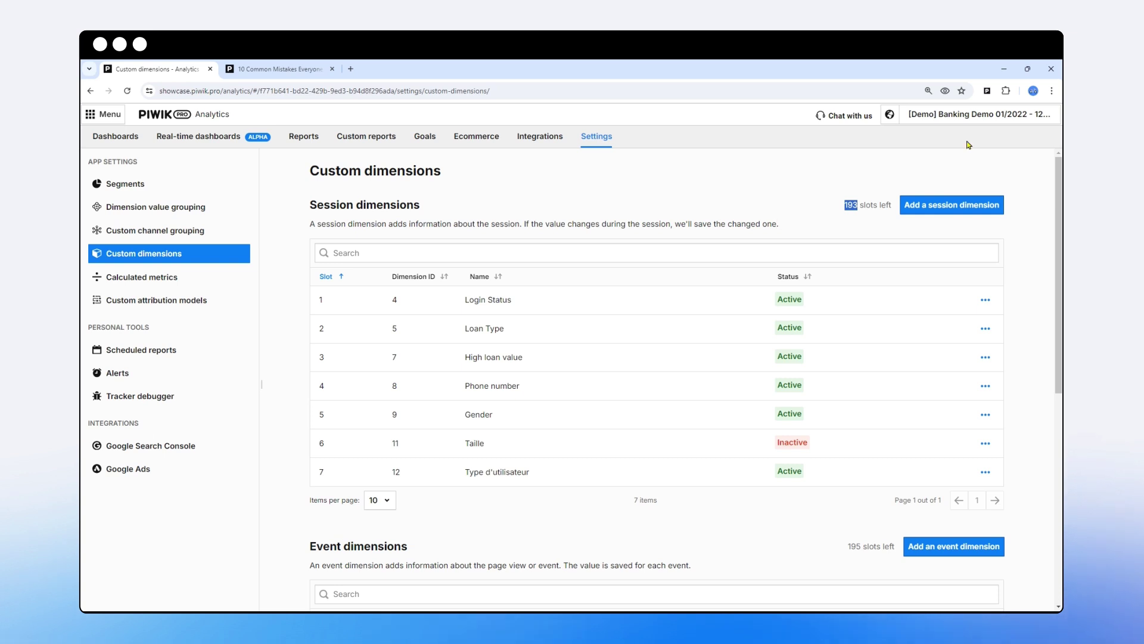
{"action": "left_click", "coordinate": [811, 185]}
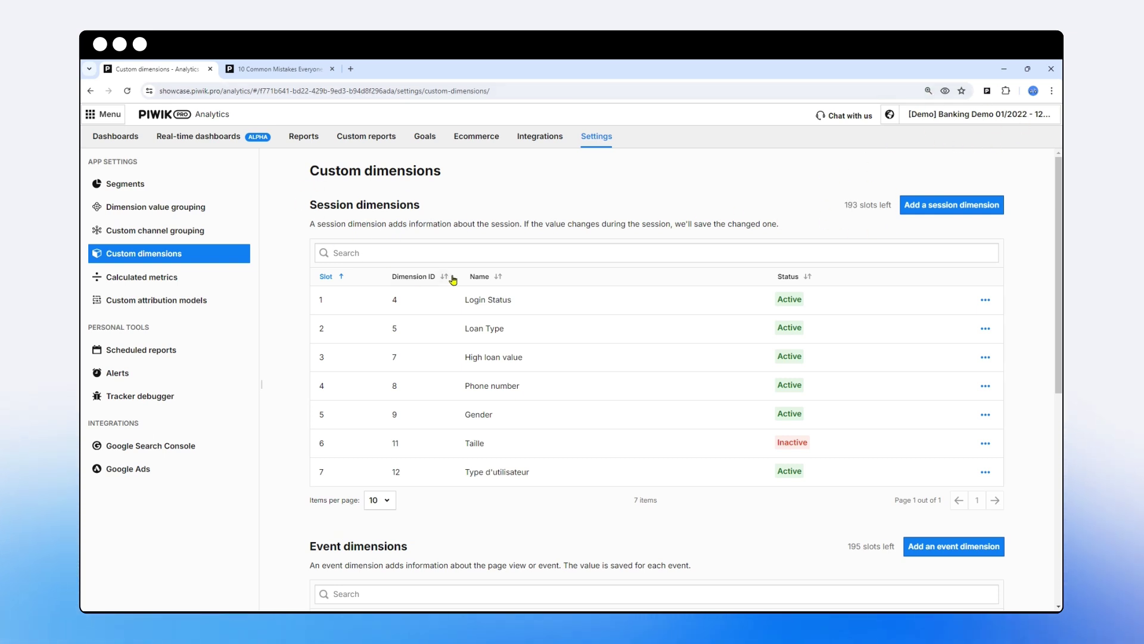
{"action": "scroll", "coordinate": [453, 279], "scroll_direction": "down", "scroll_amount": 3}
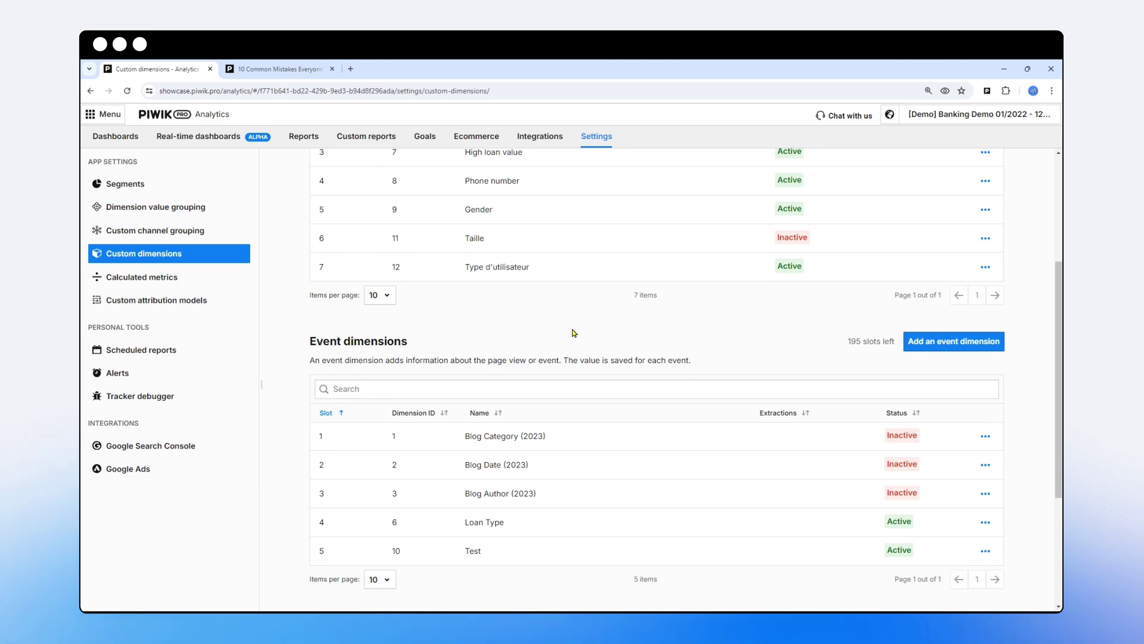
{"action": "scroll", "coordinate": [569, 322], "scroll_direction": "down", "scroll_amount": 3}
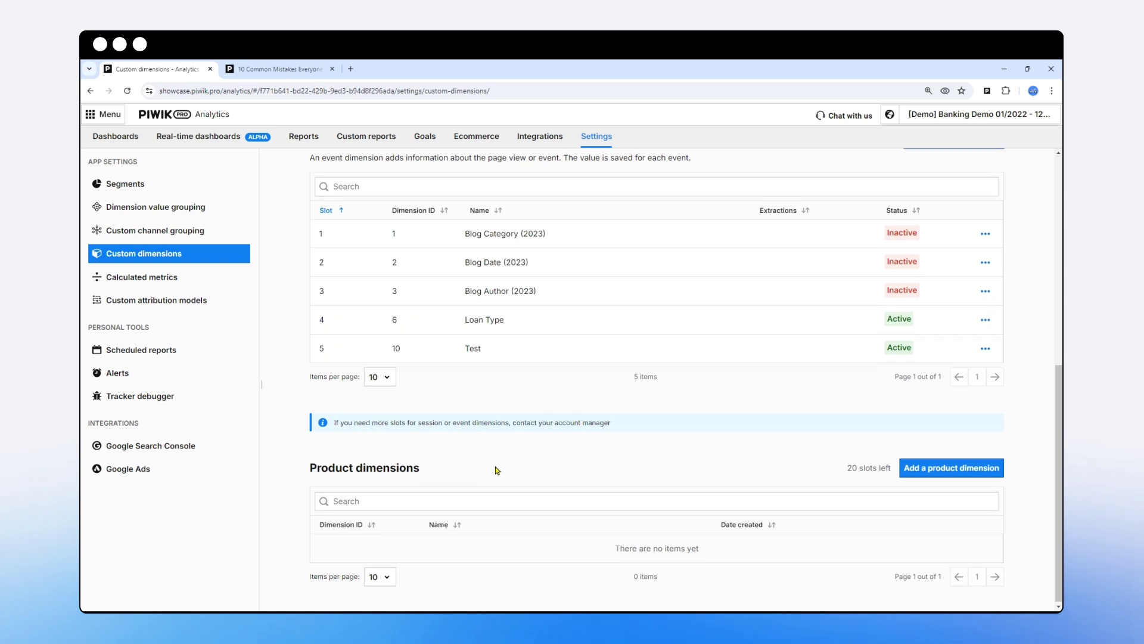
{"action": "scroll", "coordinate": [499, 471], "scroll_direction": "up", "scroll_amount": 5}
{"action": "scroll", "coordinate": [494, 453], "scroll_direction": "up", "scroll_amount": 1}
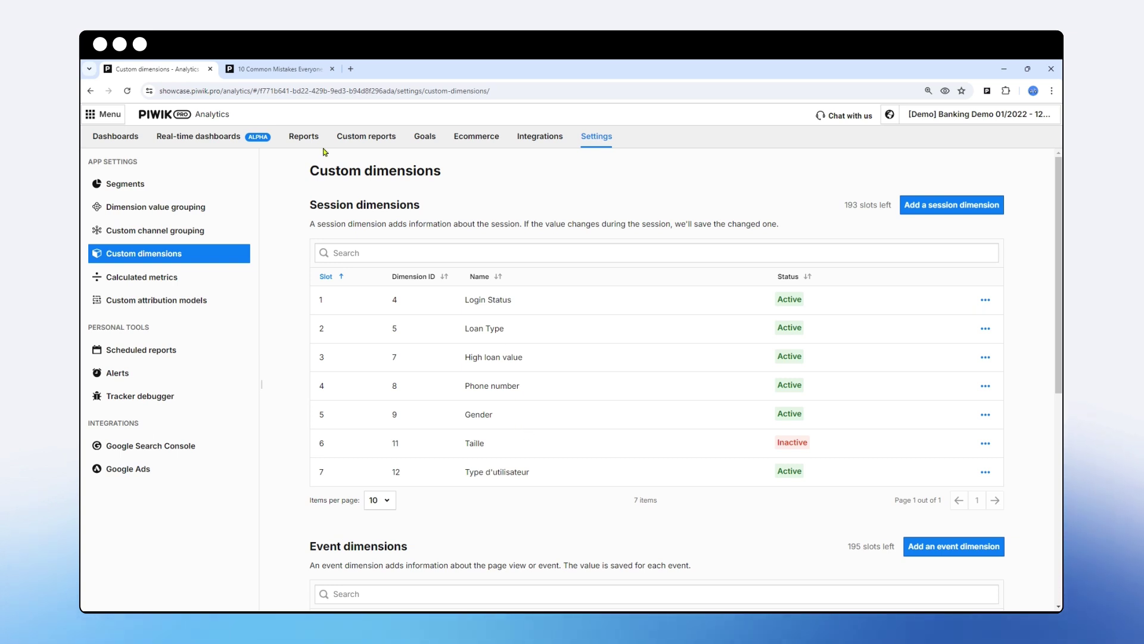
- View the "10 Common Mistakes Everyone Makes In Banking" blog post, and return to the custom dimensions page to look over its lists
{"action": "left_click", "coordinate": [279, 70]}
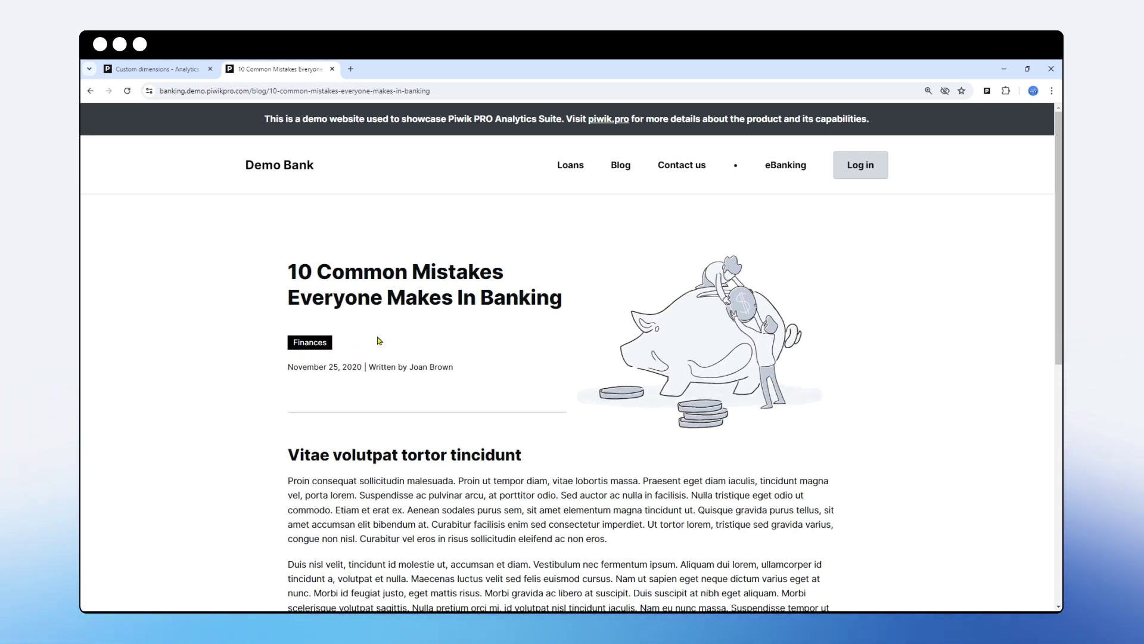
{"action": "key", "text": "ctrl+shift+Tab"}
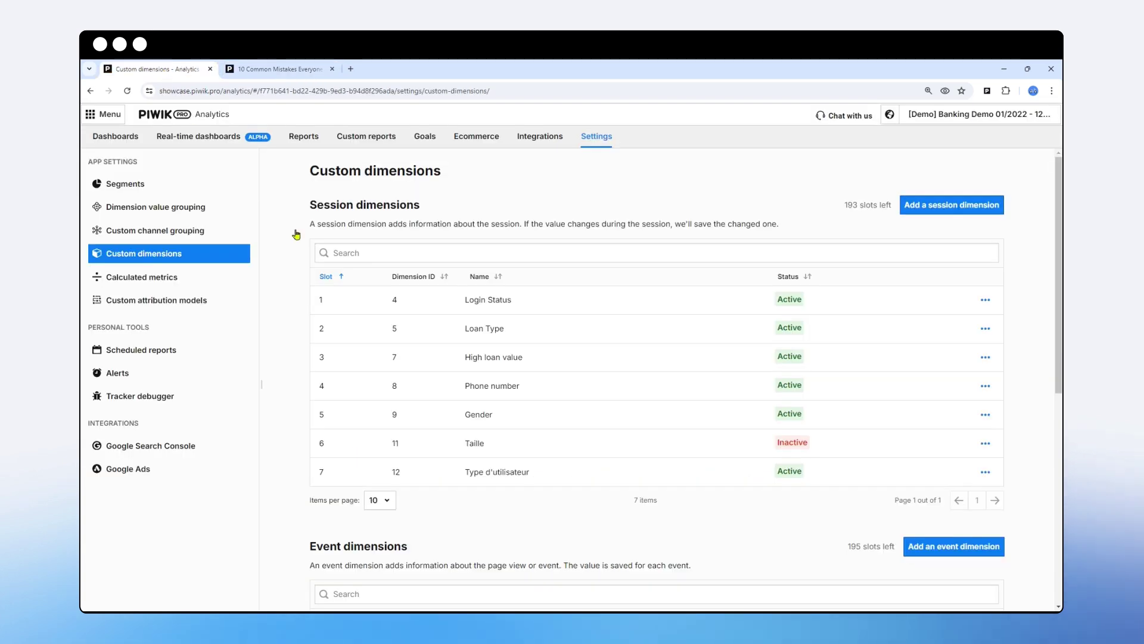
{"action": "scroll", "coordinate": [566, 355], "scroll_direction": "down", "scroll_amount": 2}
{"action": "scroll", "coordinate": [565, 356], "scroll_direction": "down", "scroll_amount": 1}
{"action": "scroll", "coordinate": [563, 356], "scroll_direction": "up", "scroll_amount": 3}
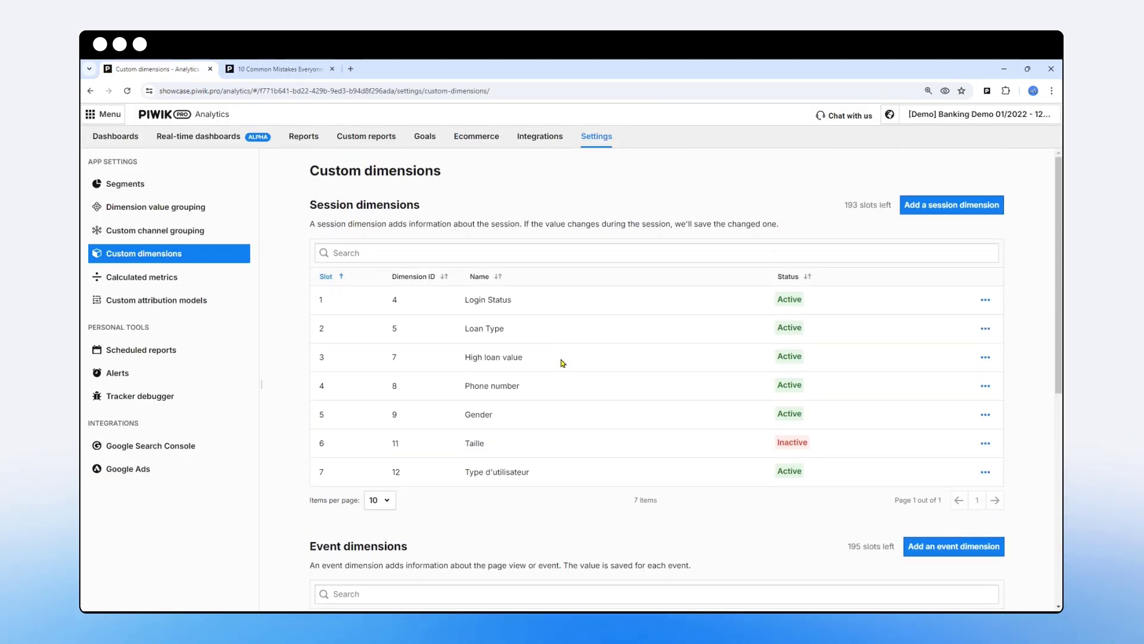
- Open the blog post "10 Life-saving Tips About Money" from the Demo Bank blog to view its category, date and author
{"action": "key", "text": "ctrl+Tab"}
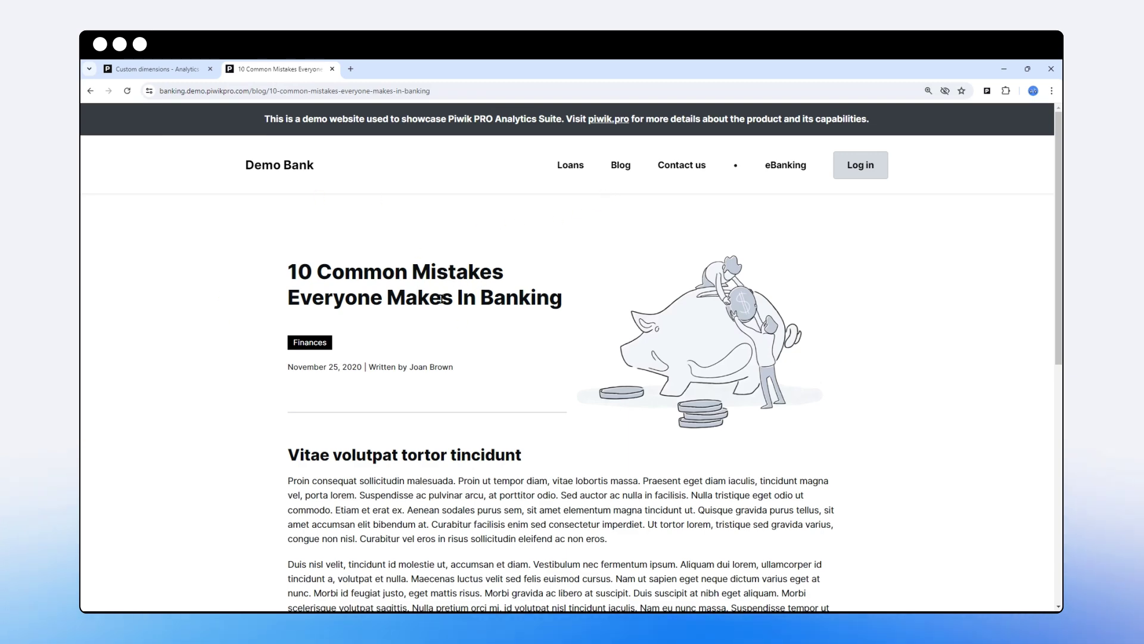
{"action": "left_click", "coordinate": [621, 166]}
{"action": "scroll", "coordinate": [474, 355], "scroll_direction": "down", "scroll_amount": 3}
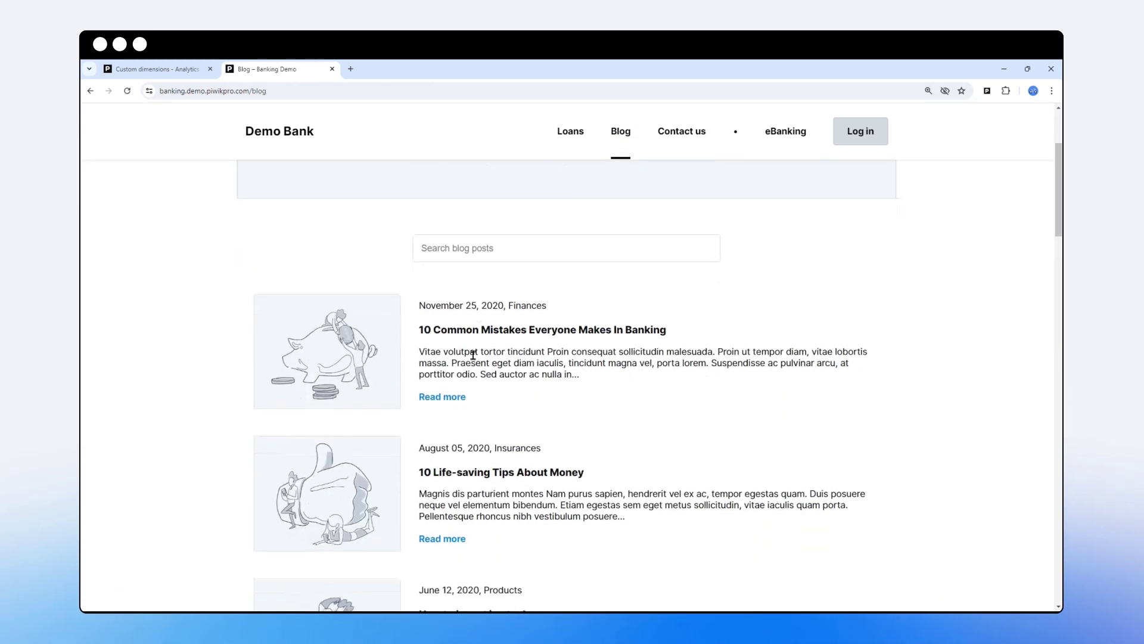
{"action": "scroll", "coordinate": [473, 355], "scroll_direction": "down", "scroll_amount": 1}
{"action": "left_click", "coordinate": [481, 404]}
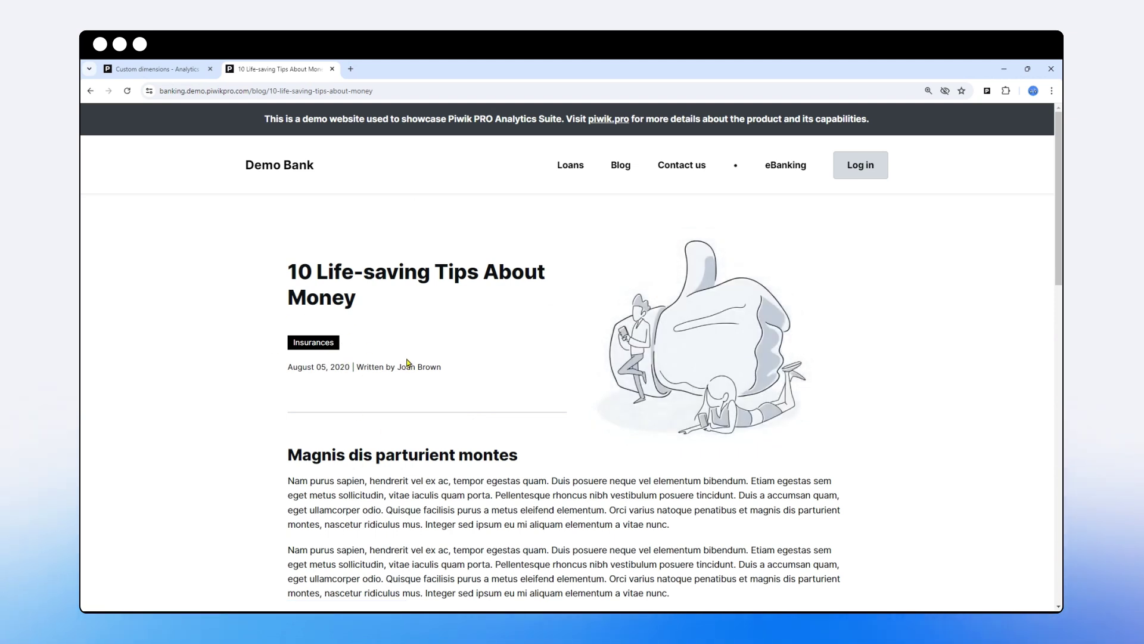
- Return to the blog list and open the post "How to invest in stocks"
{"action": "left_click", "coordinate": [621, 159]}
{"action": "scroll", "coordinate": [506, 317], "scroll_direction": "down", "scroll_amount": 3}
{"action": "scroll", "coordinate": [506, 317], "scroll_direction": "down", "scroll_amount": 4}
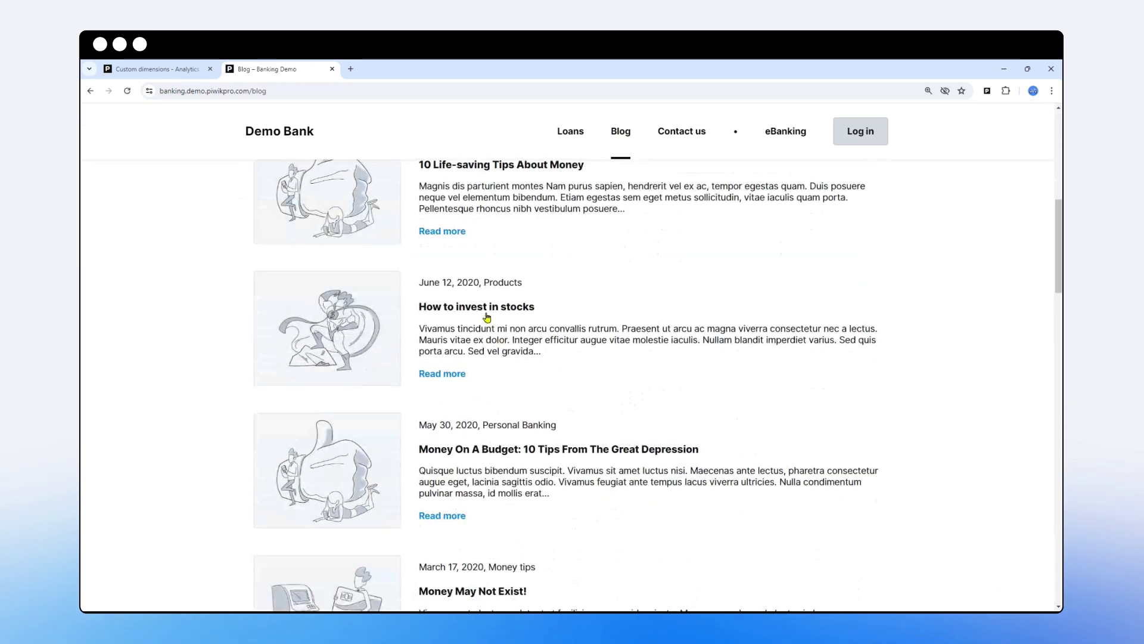
{"action": "left_click", "coordinate": [485, 317]}
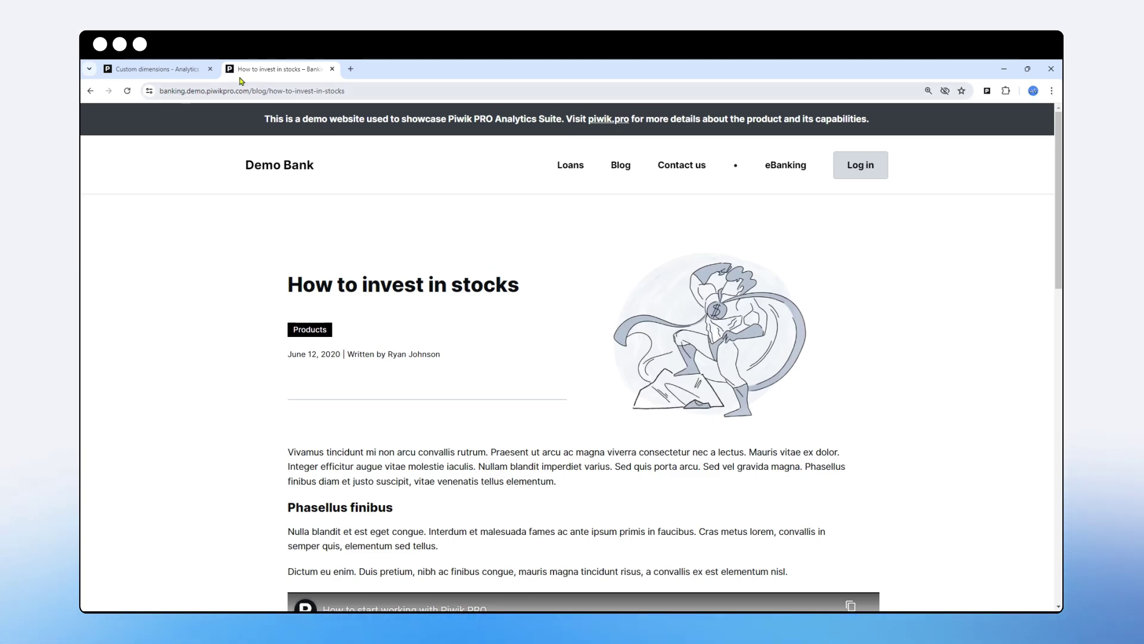
- Switch back to the custom dimensions page and examine the event dimensions Blog Category (2023) and Blog Date (2023)
{"action": "key", "text": "ctrl+shift+Tab"}
{"action": "scroll", "coordinate": [453, 328], "scroll_direction": "down", "scroll_amount": 4}
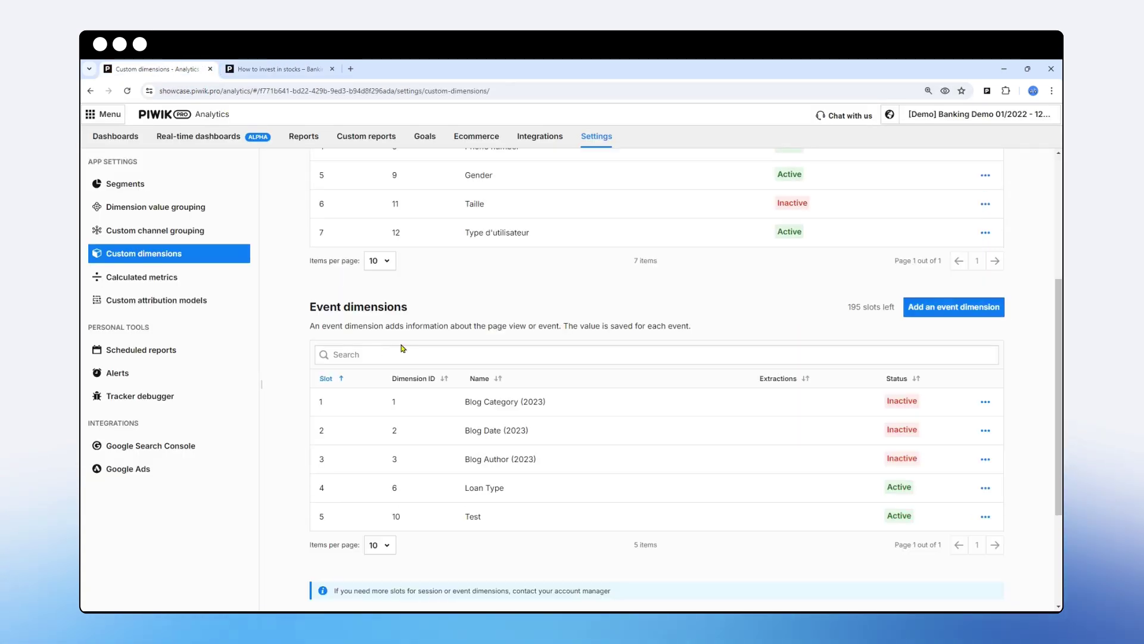
{"action": "scroll", "coordinate": [474, 315], "scroll_direction": "up", "scroll_amount": 4}
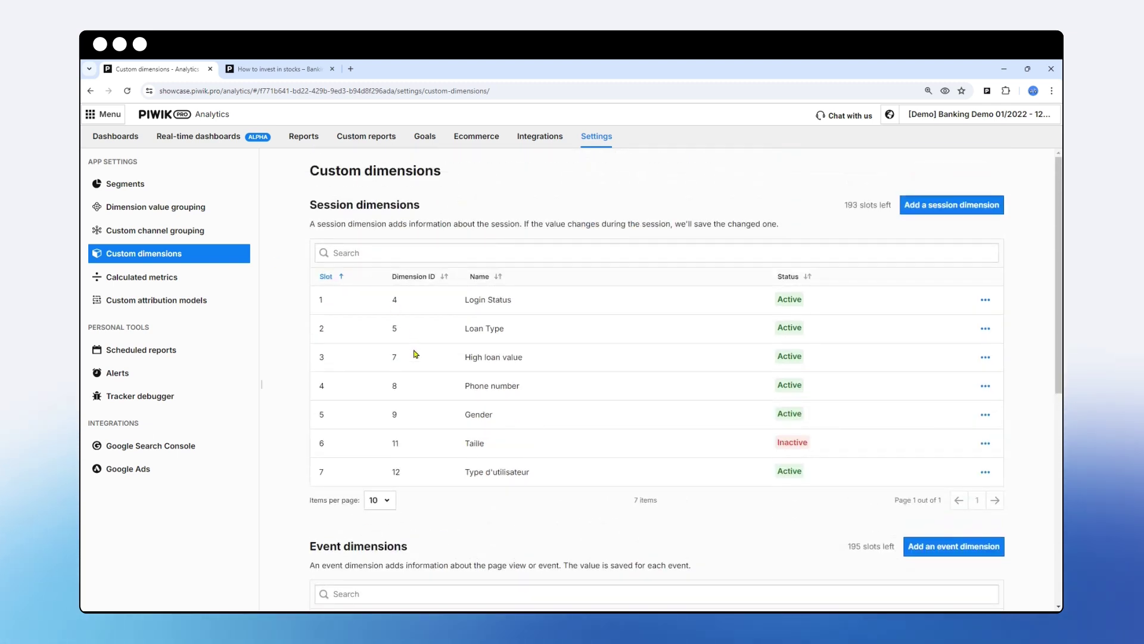
{"action": "scroll", "coordinate": [423, 343], "scroll_direction": "down", "scroll_amount": 3}
{"action": "scroll", "coordinate": [423, 328], "scroll_direction": "down", "scroll_amount": 3}
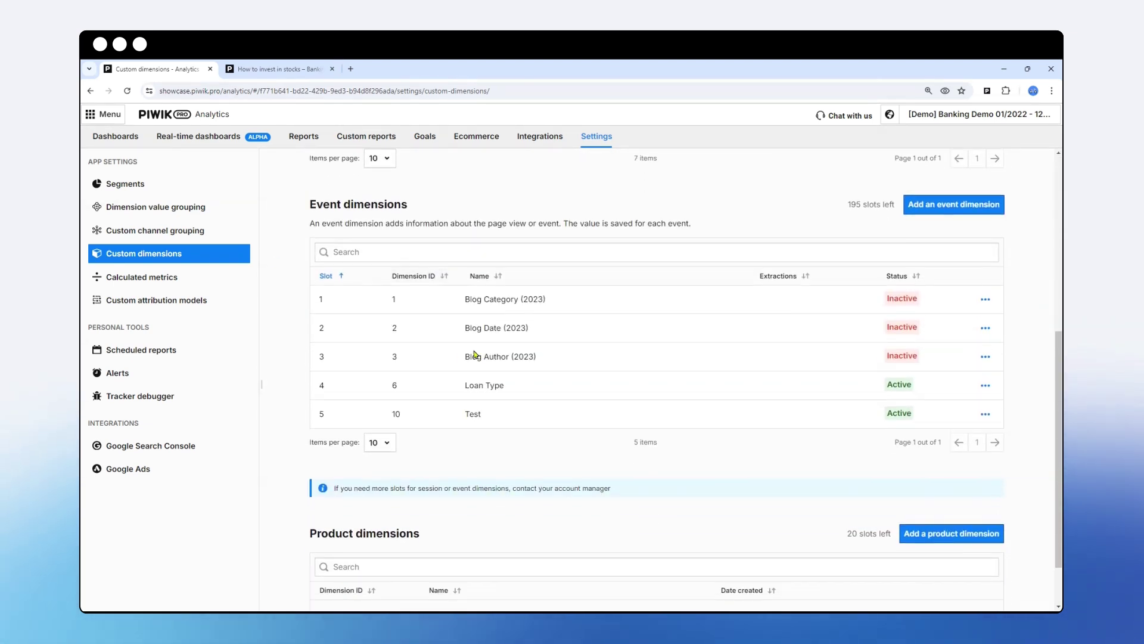
{"action": "left_click_drag", "start_coordinate": [464, 298], "coordinate": [523, 299]}
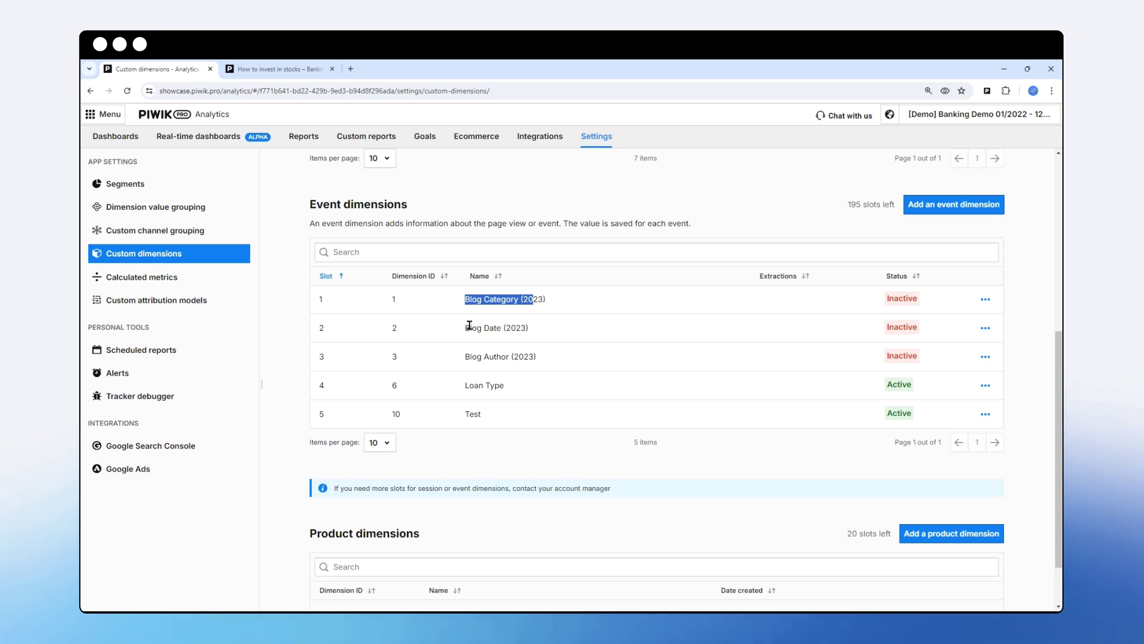
{"action": "left_click_drag", "start_coordinate": [470, 328], "coordinate": [516, 328]}
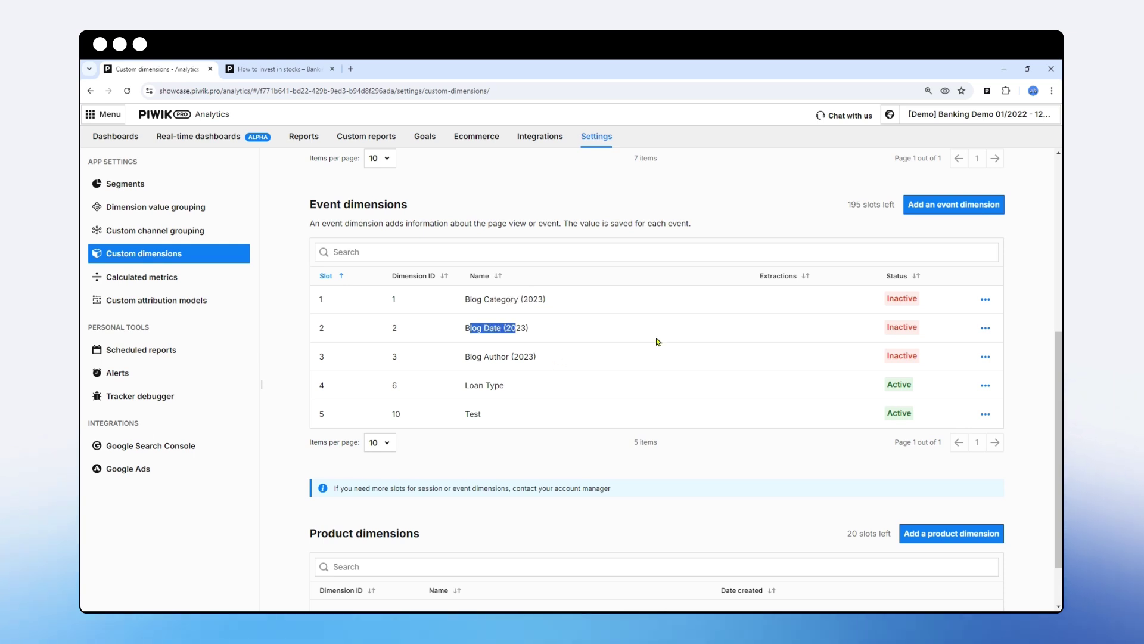
{"action": "left_click", "coordinate": [680, 370]}
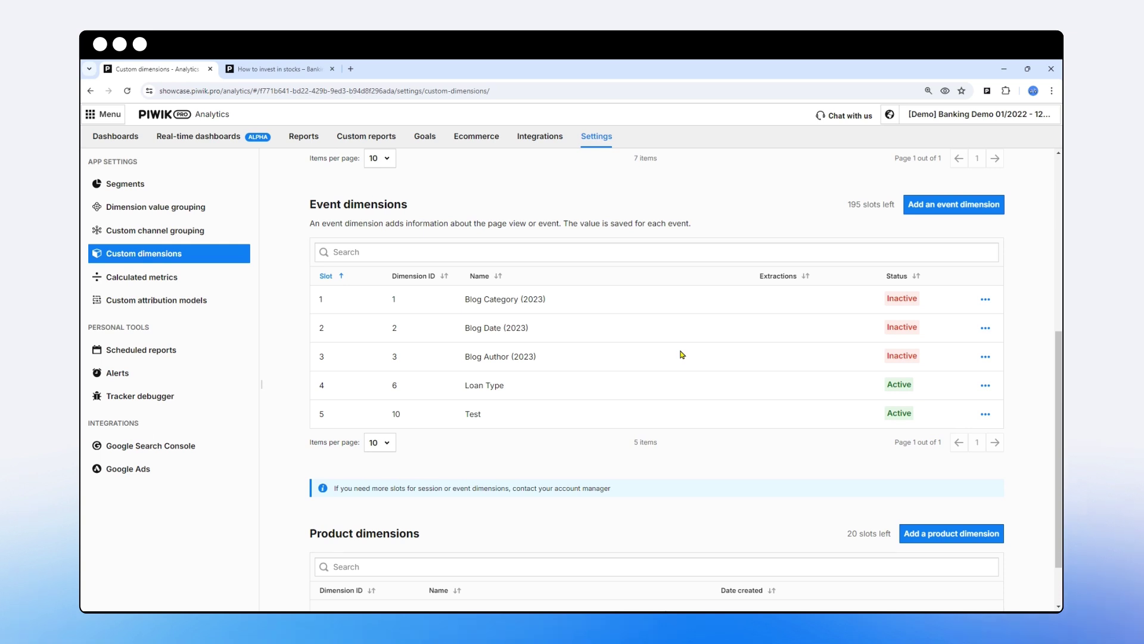
- Add an active event dimension named "Blog post category" and save it
{"action": "scroll", "coordinate": [683, 364], "scroll_direction": "up", "scroll_amount": 1}
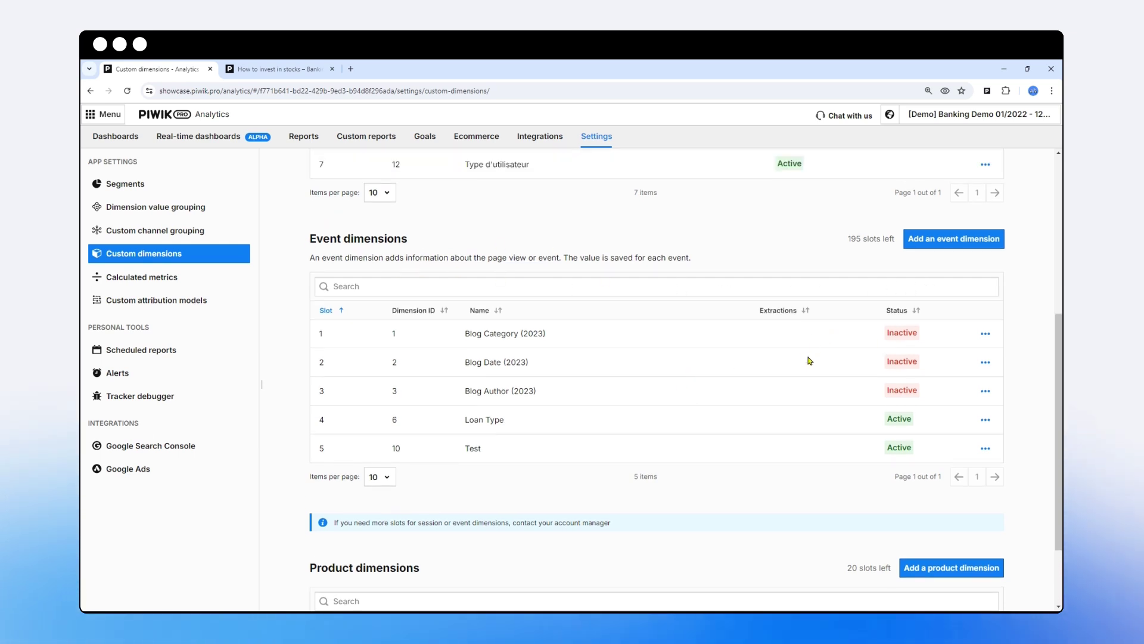
{"action": "scroll", "coordinate": [802, 372], "scroll_direction": "down", "scroll_amount": 3}
{"action": "scroll", "coordinate": [856, 388], "scroll_direction": "up", "scroll_amount": 12}
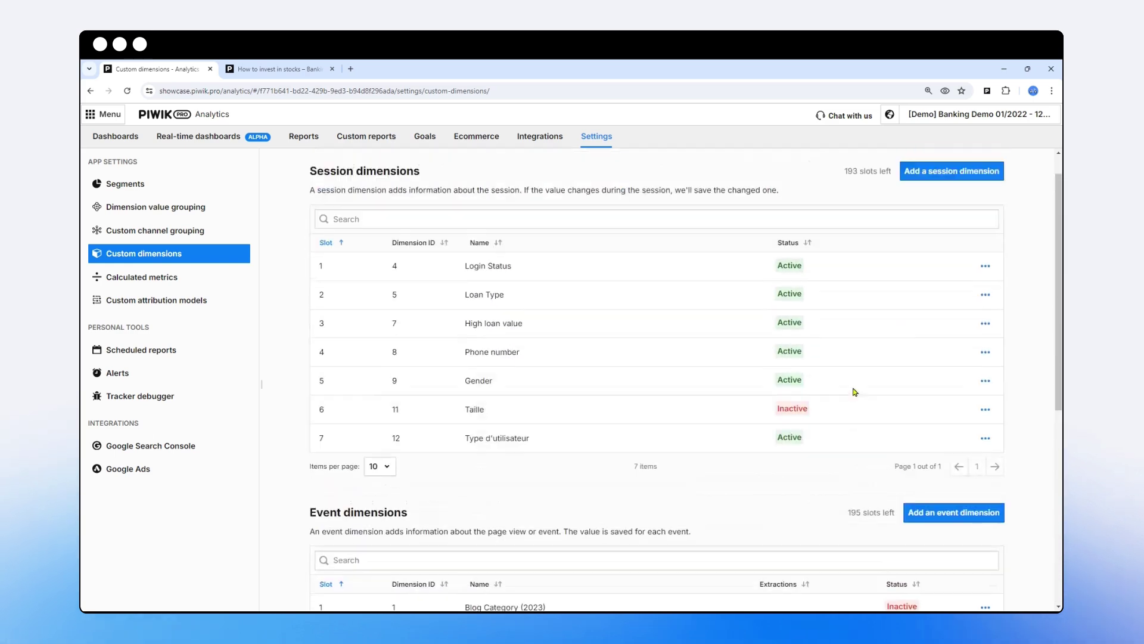
{"action": "scroll", "coordinate": [865, 358], "scroll_direction": "down", "scroll_amount": 5}
{"action": "scroll", "coordinate": [821, 402], "scroll_direction": "down", "scroll_amount": 3}
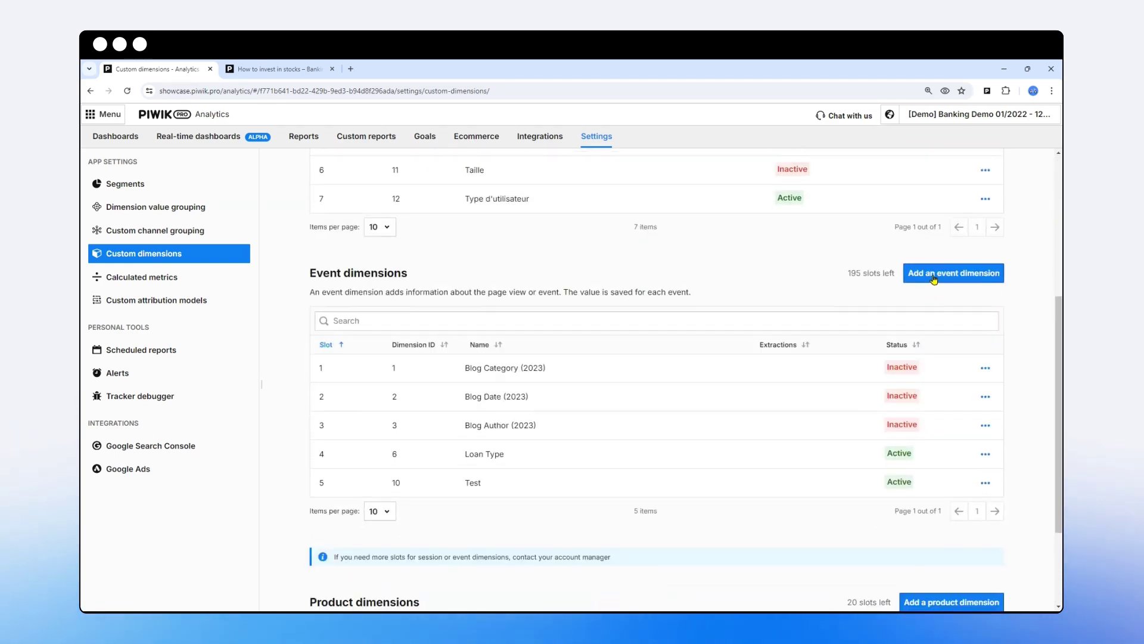
{"action": "left_click", "coordinate": [933, 278]}
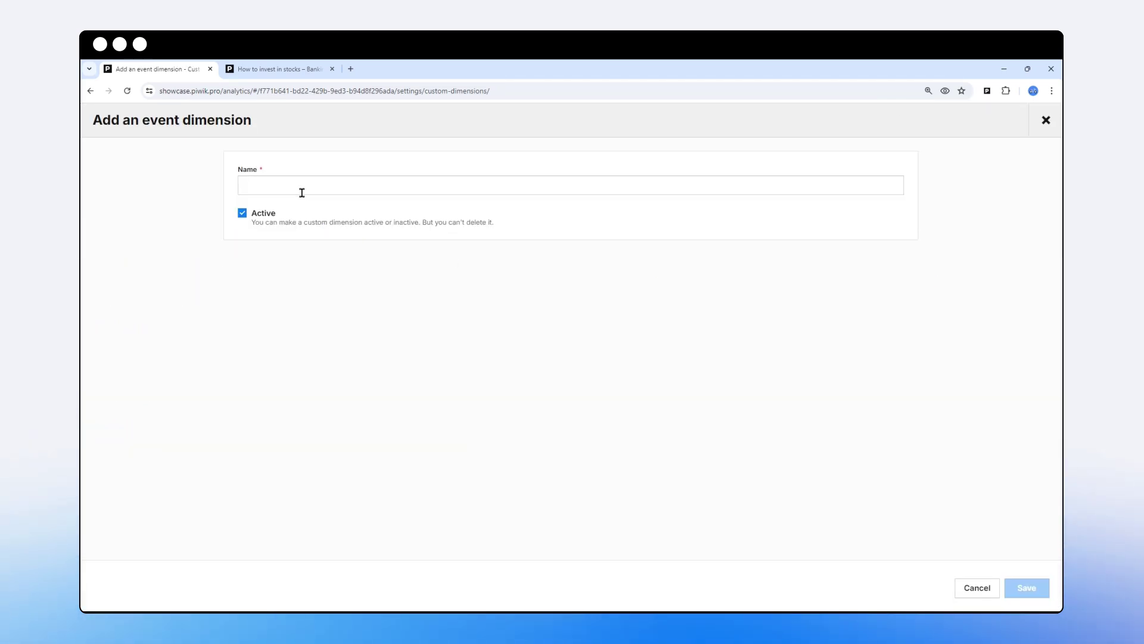
{"action": "left_click", "coordinate": [302, 192]}
{"action": "type", "text": "Blog post category"}
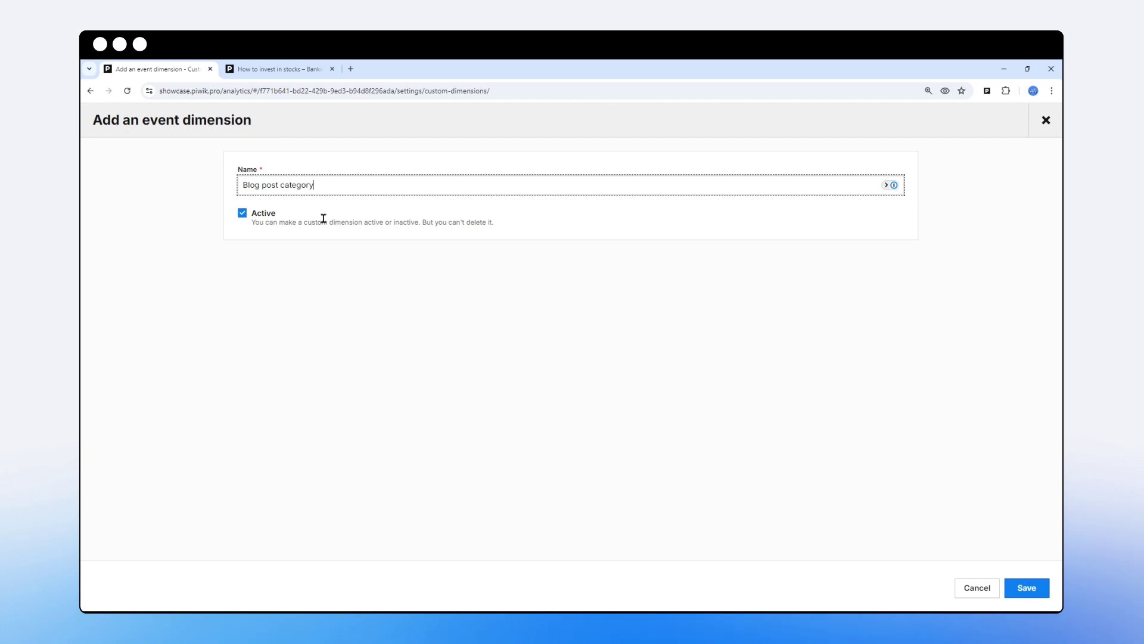
{"action": "left_click", "coordinate": [1031, 582]}
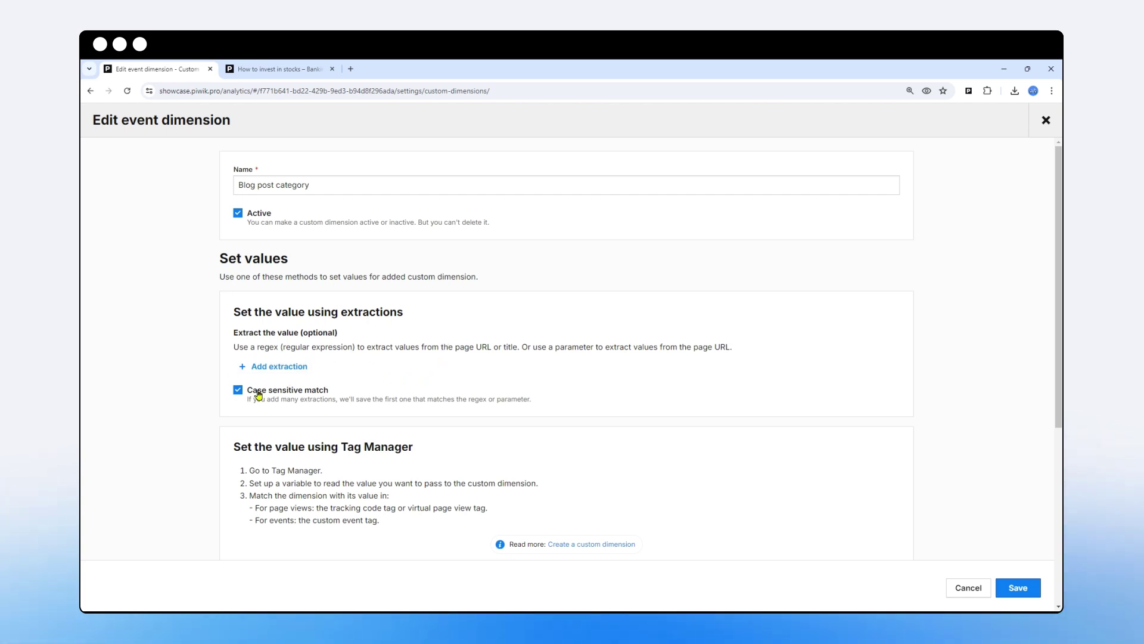
{"action": "left_click", "coordinate": [276, 367]}
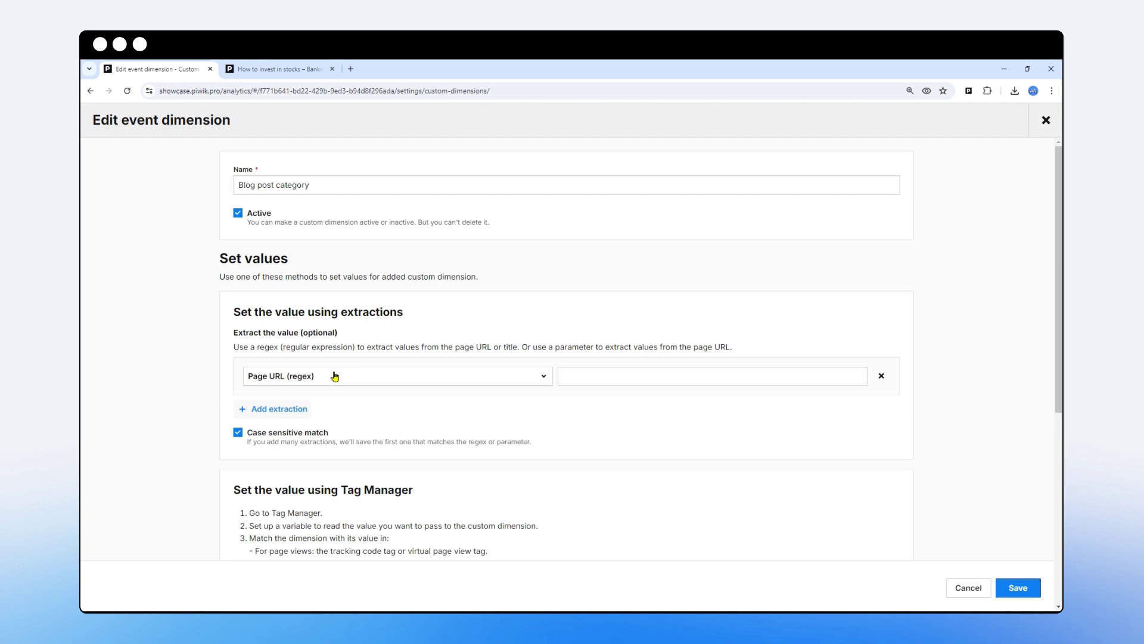
{"action": "left_click", "coordinate": [277, 381]}
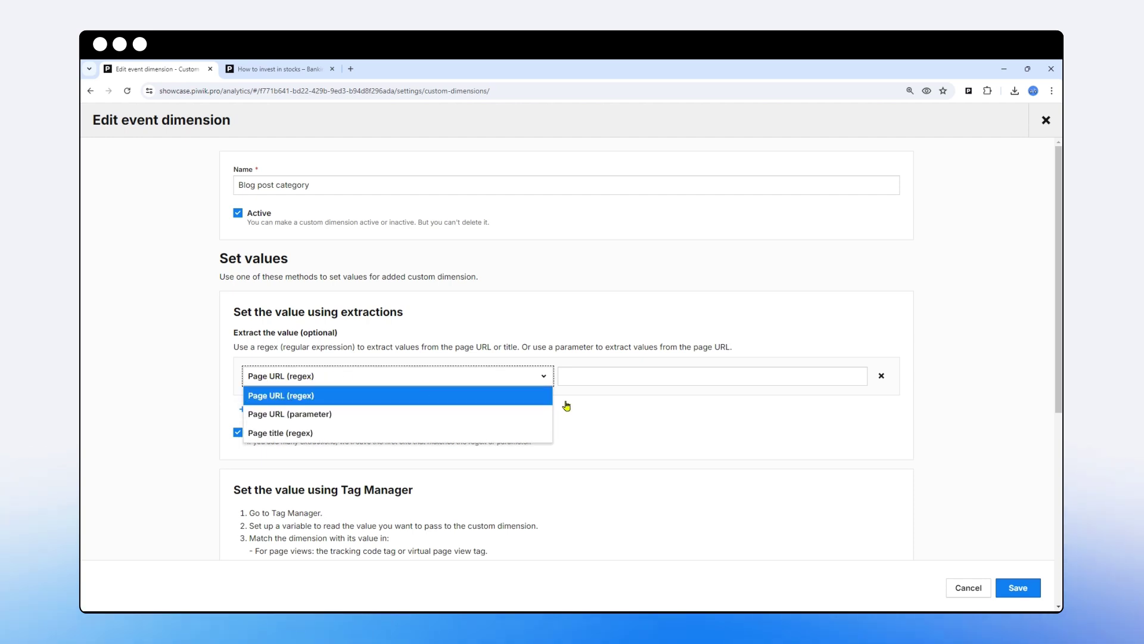
{"action": "left_click", "coordinate": [644, 433]}
{"action": "left_click", "coordinate": [420, 380]}
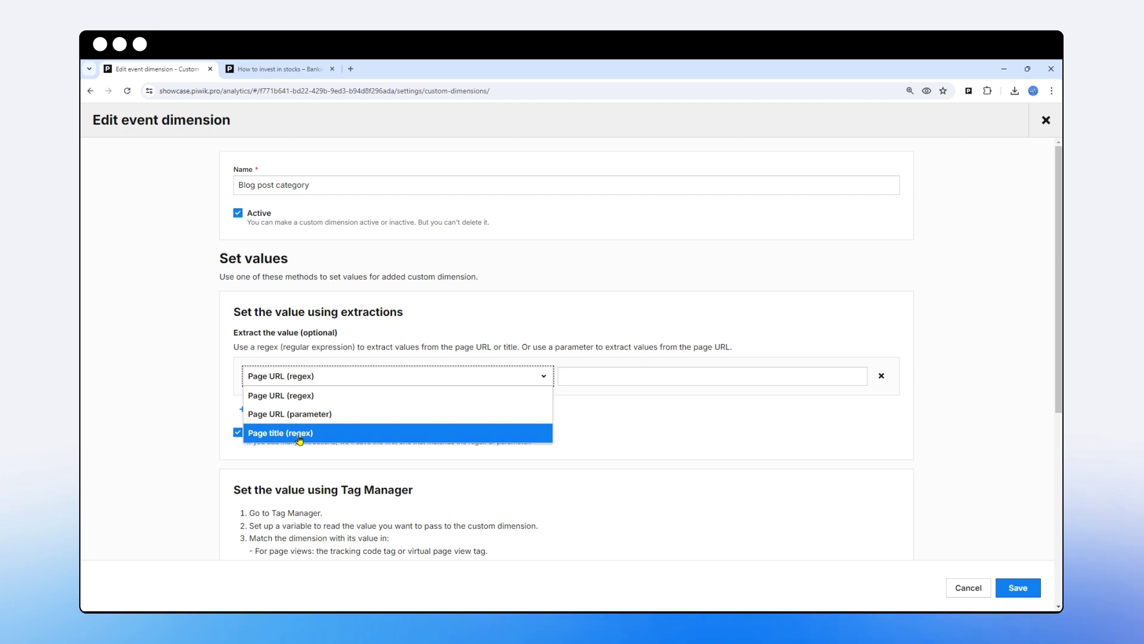
{"action": "left_click", "coordinate": [211, 376]}
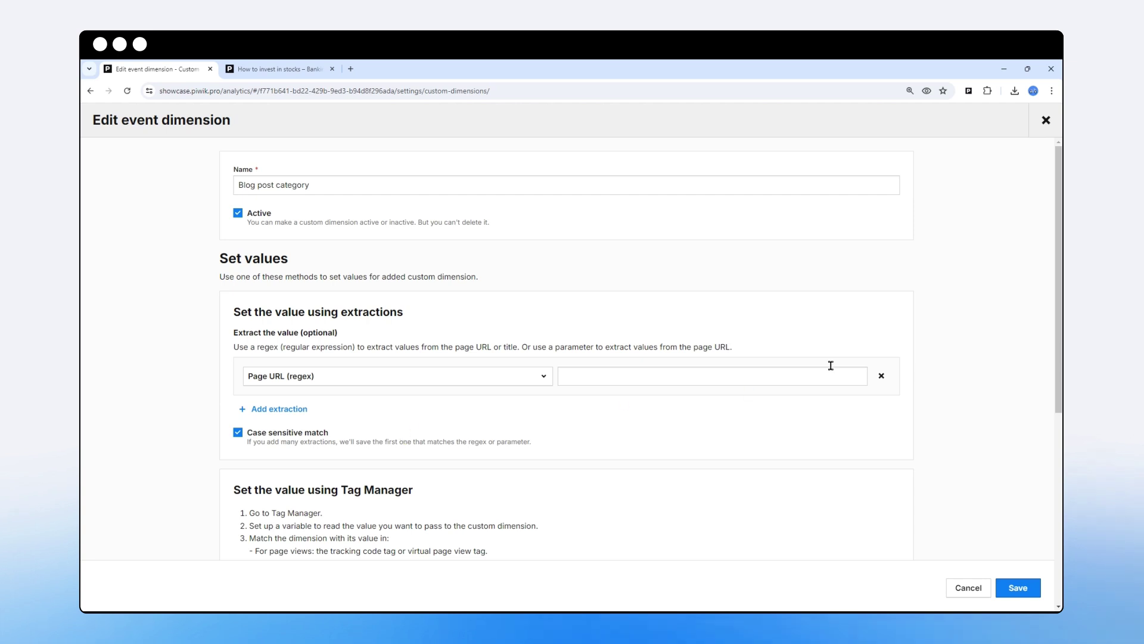
{"action": "left_click", "coordinate": [882, 375]}
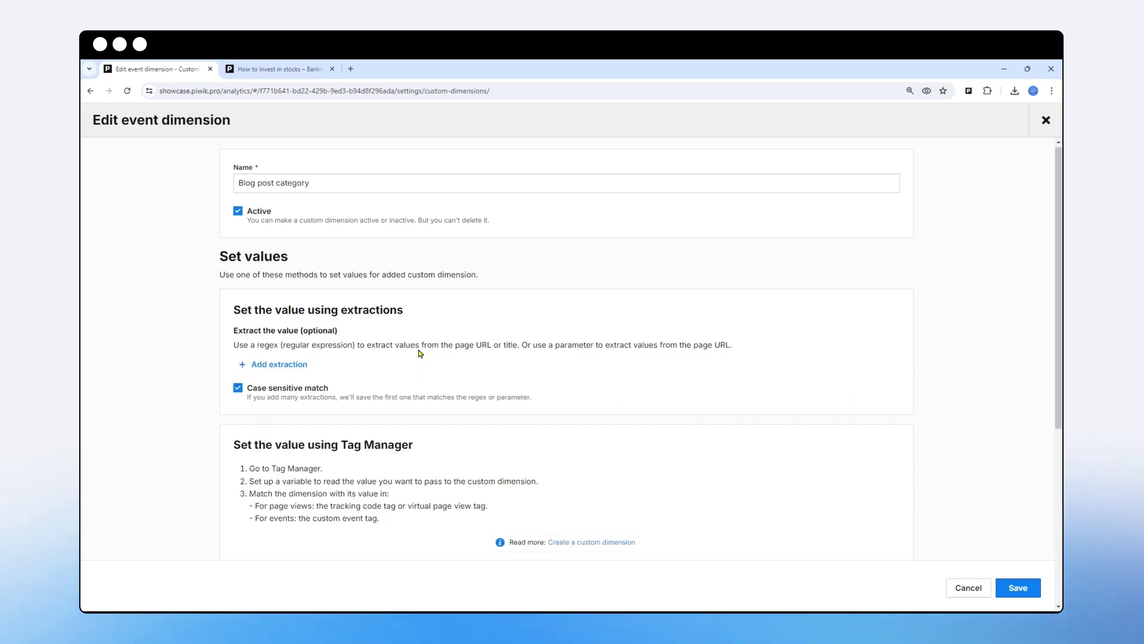
- Review the Tag Manager and manual setup methods for setting the dimension's value, and save the Blog post category dimension
{"action": "scroll", "coordinate": [453, 369], "scroll_direction": "down", "scroll_amount": 2}
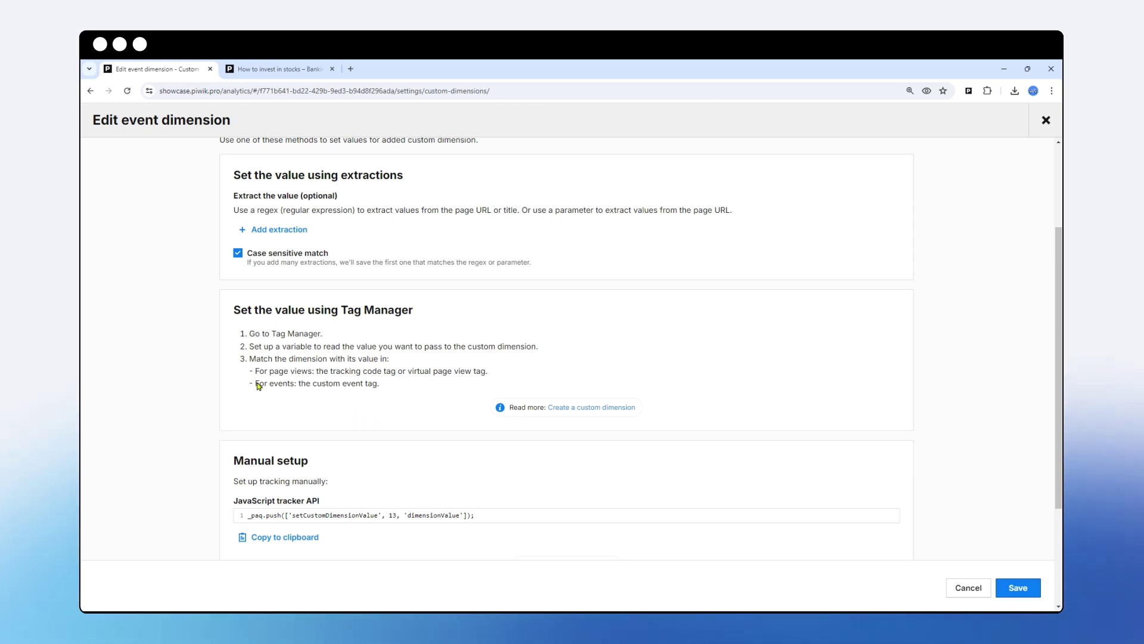
{"action": "scroll", "coordinate": [391, 428], "scroll_direction": "down", "scroll_amount": 3}
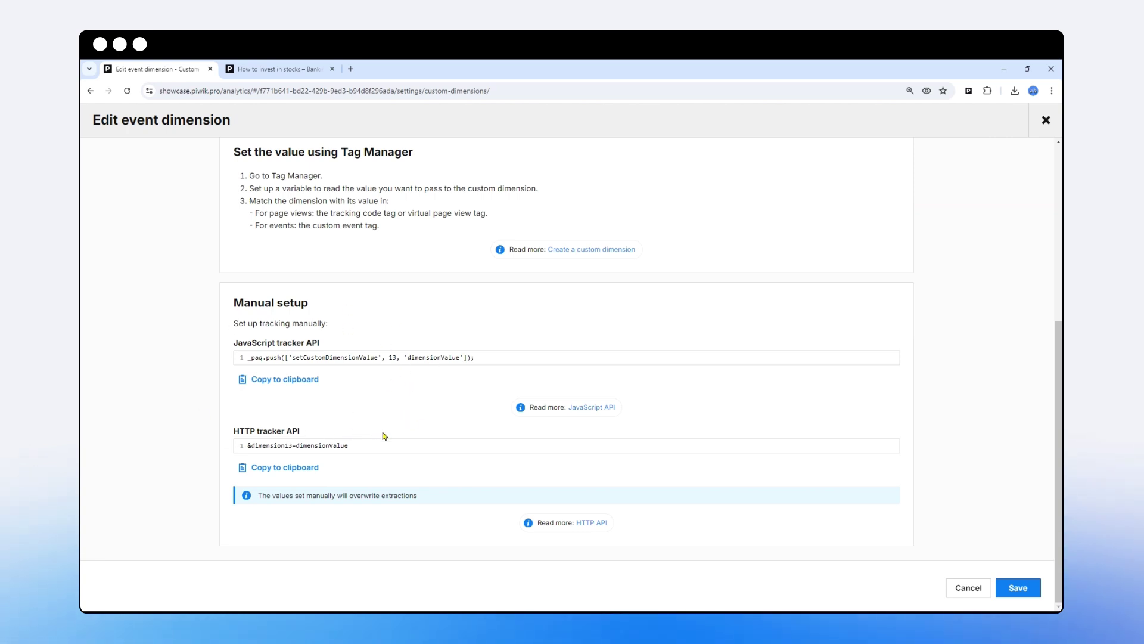
{"action": "scroll", "coordinate": [385, 434], "scroll_direction": "up", "scroll_amount": 2}
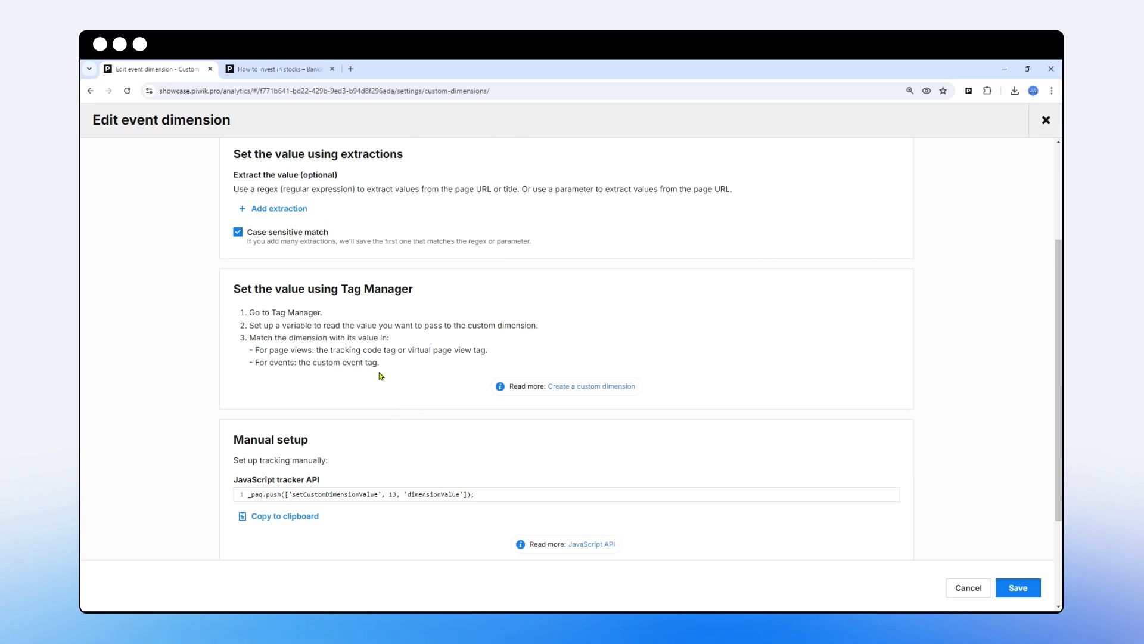
{"action": "left_click", "coordinate": [1016, 589]}
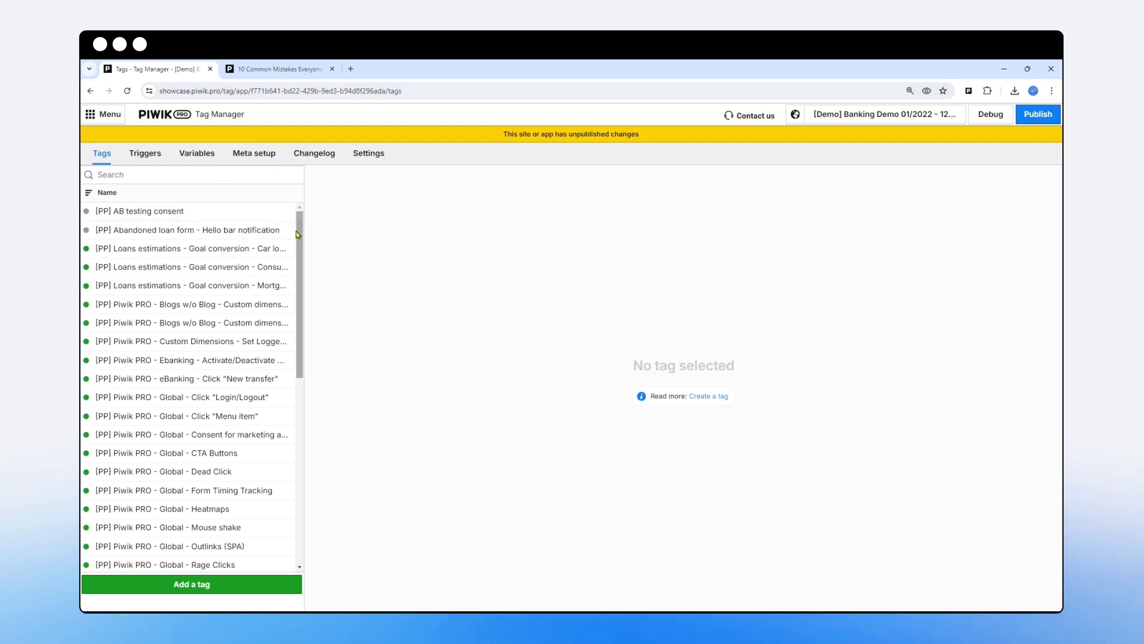
- Examine the code of the existing "[PP] Piwik PRO - Blog - Blog category" variable and compare it with the category label on the blog post
{"action": "left_click", "coordinate": [195, 156]}
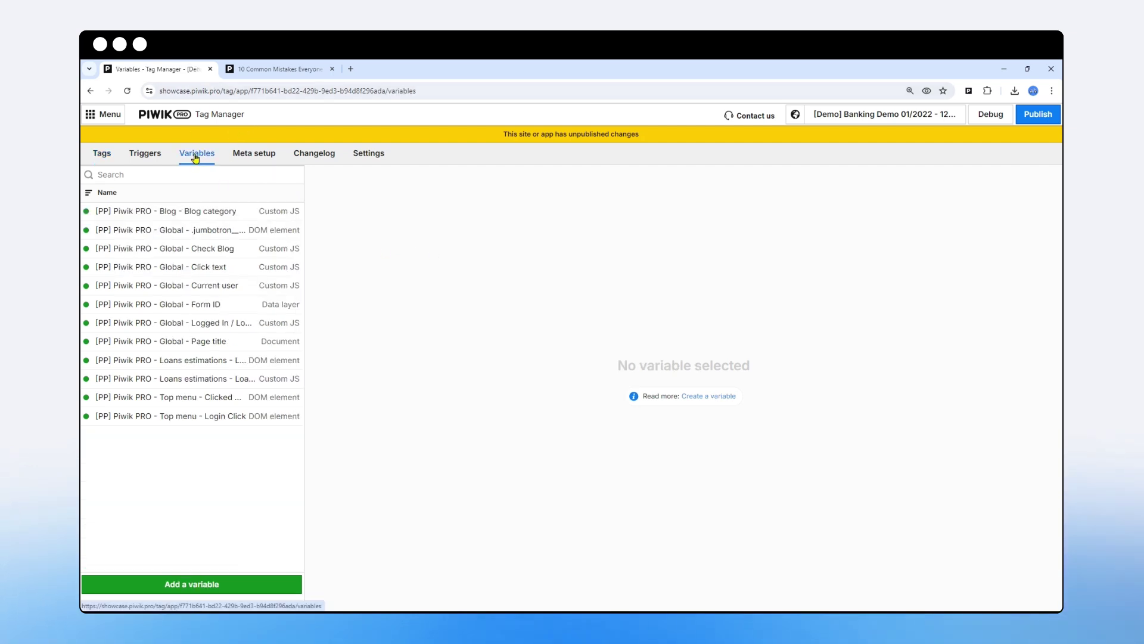
{"action": "left_click", "coordinate": [189, 215]}
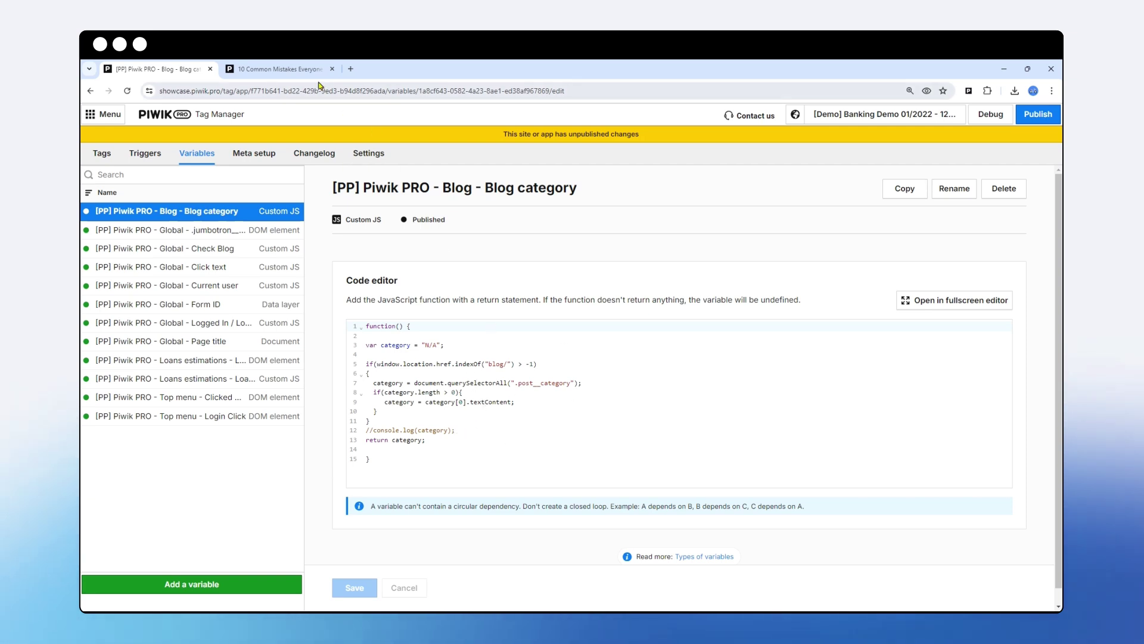
{"action": "left_click", "coordinate": [277, 69]}
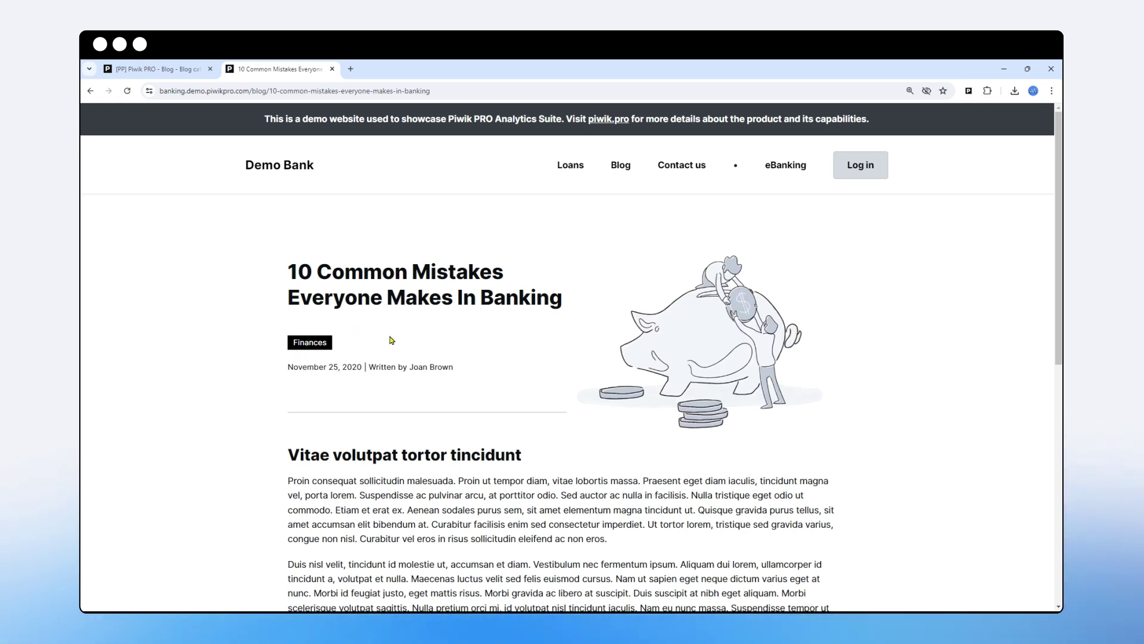
{"action": "left_click", "coordinate": [183, 69]}
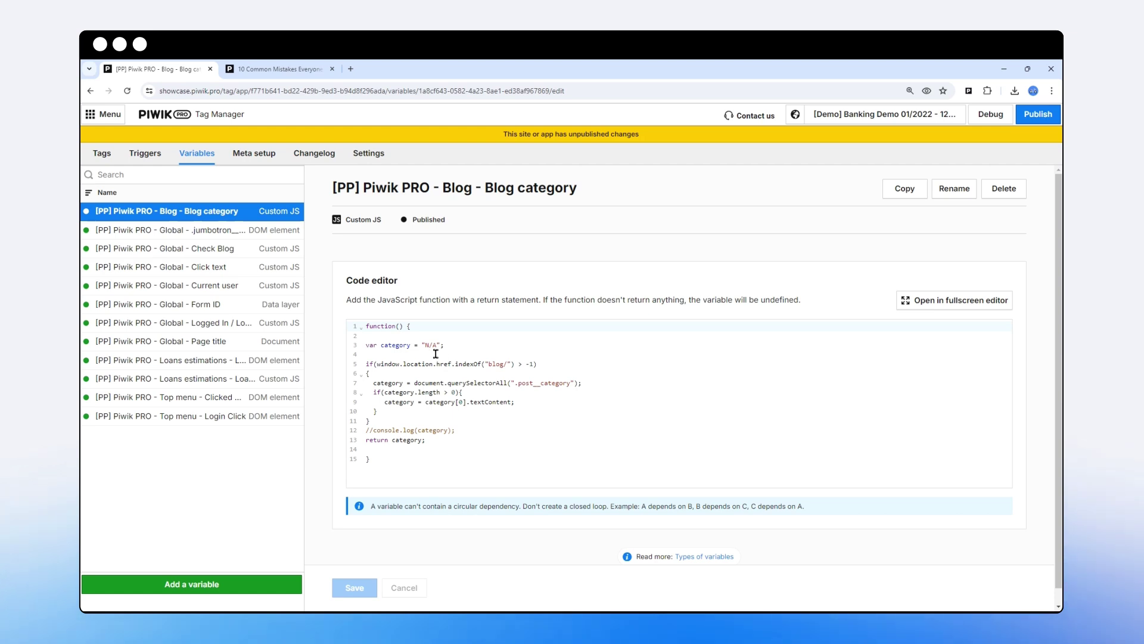
- Start a new DOM element variable named "Blog post category" that identifies its element by CSS selector
{"action": "left_click", "coordinate": [191, 587]}
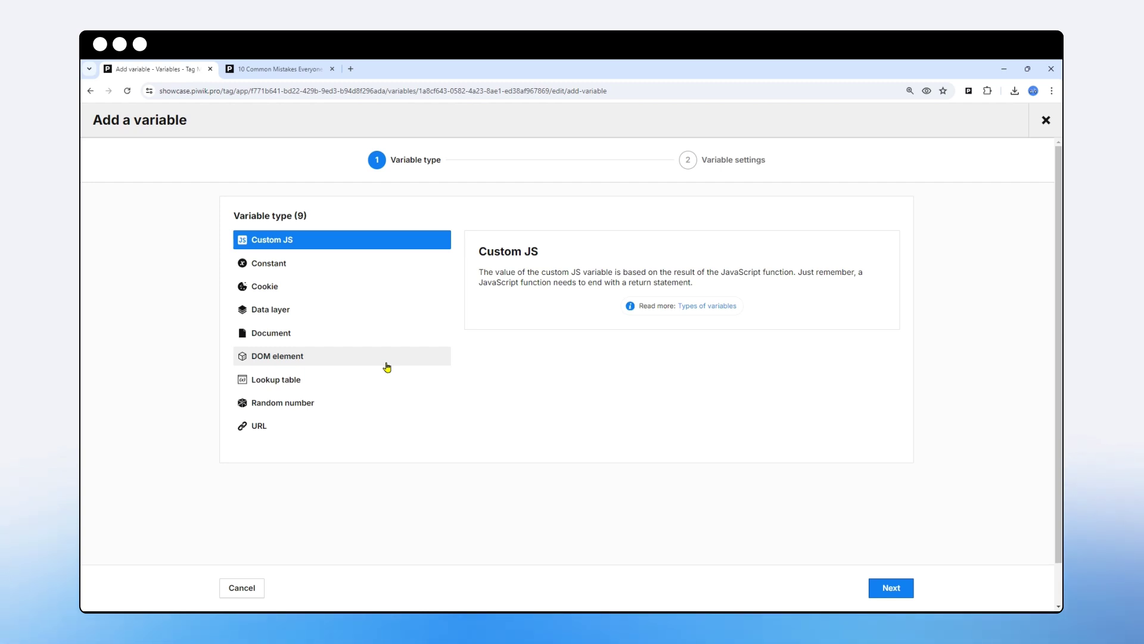
{"action": "left_click", "coordinate": [283, 358]}
{"action": "left_click", "coordinate": [879, 586]}
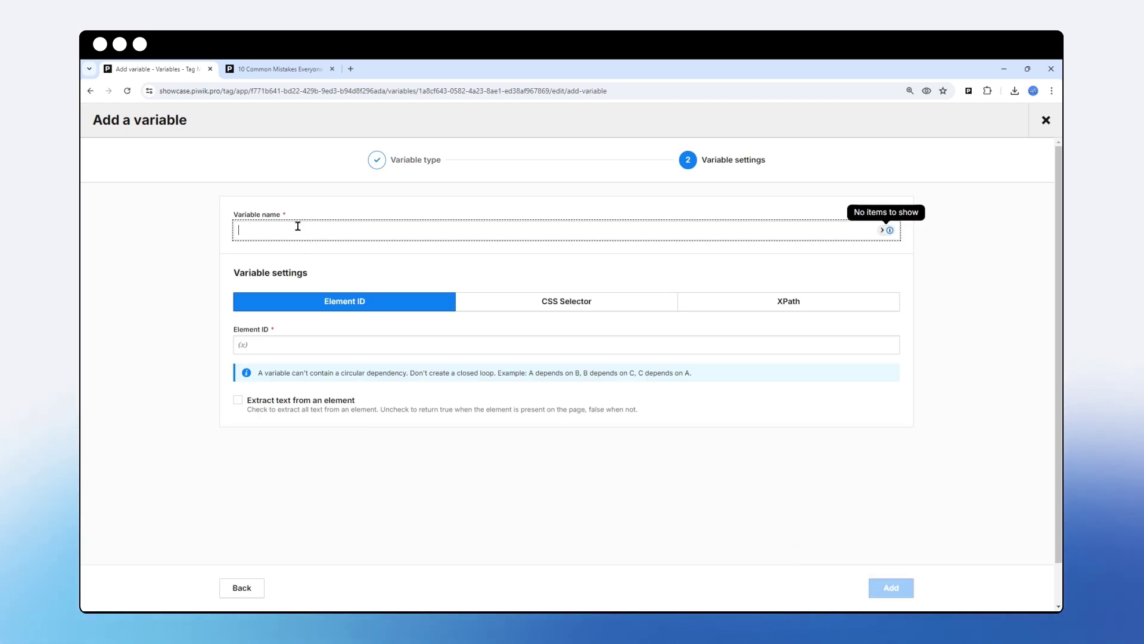
{"action": "type", "text": "Blog post category"}
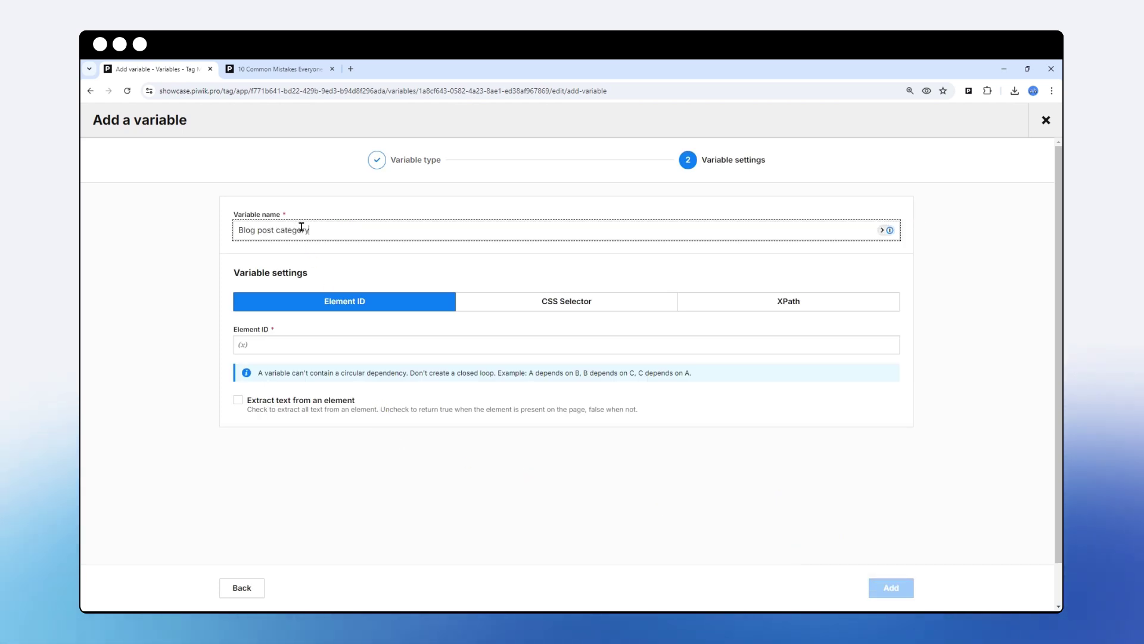
{"action": "left_click", "coordinate": [577, 305]}
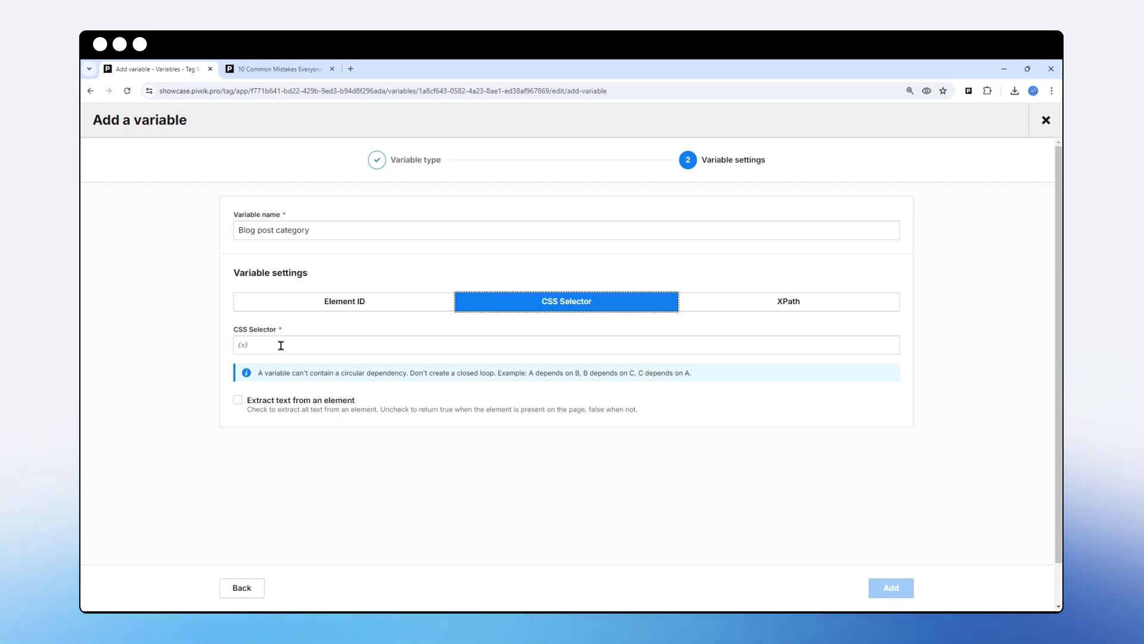
- Inspect the Finances category label on the blog post page and copy its class name post__category
{"action": "left_click", "coordinate": [285, 72]}
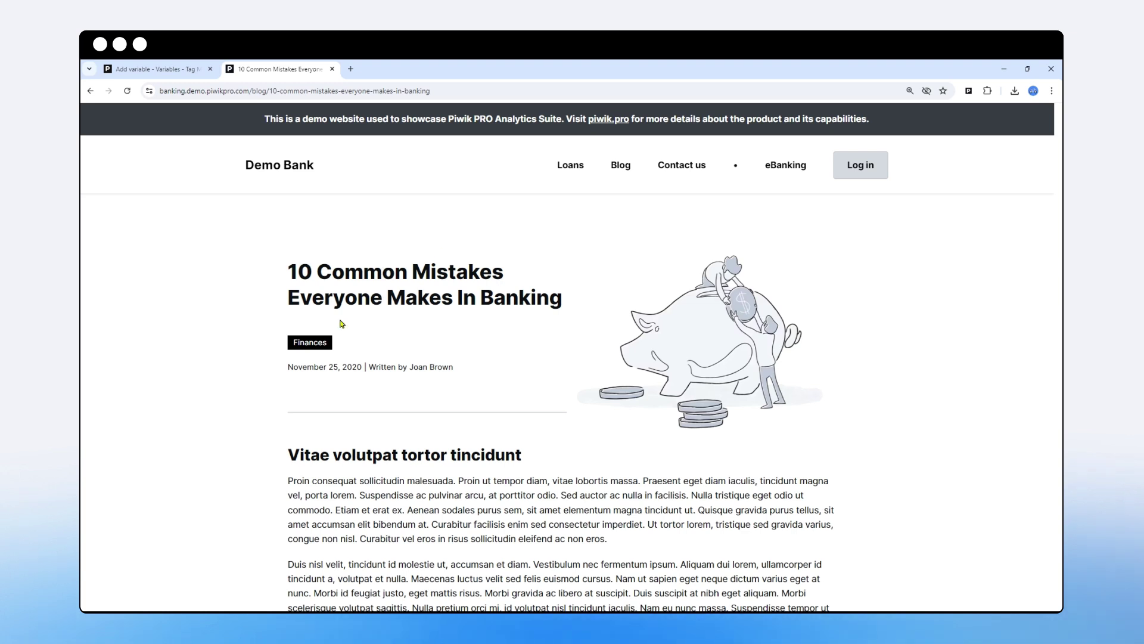
{"action": "right_click", "coordinate": [303, 342]}
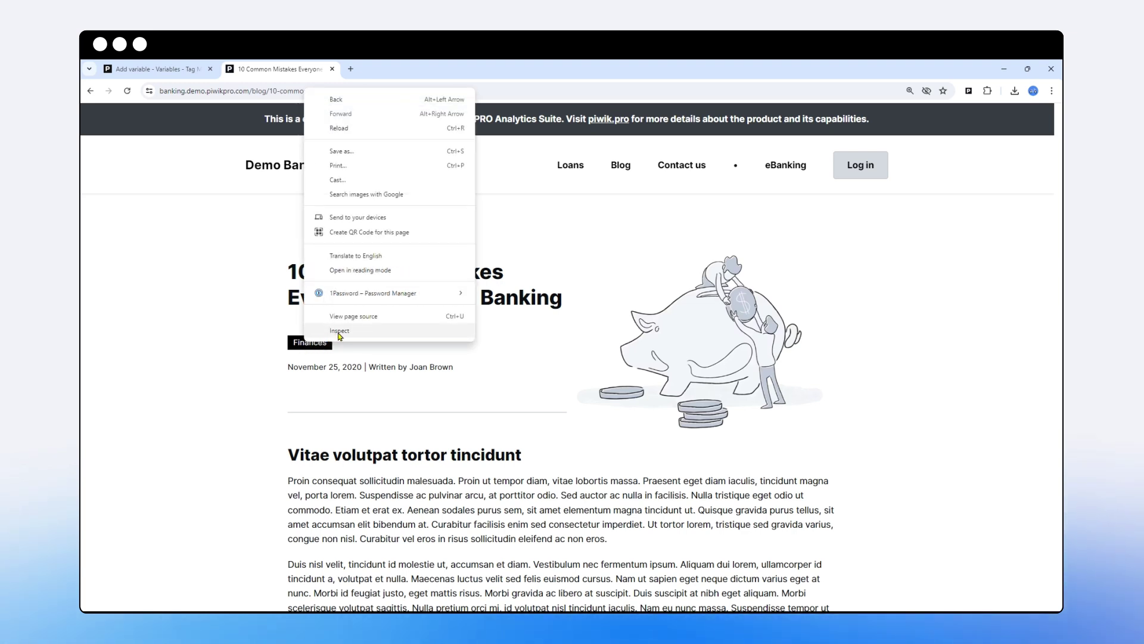
{"action": "left_click", "coordinate": [344, 332]}
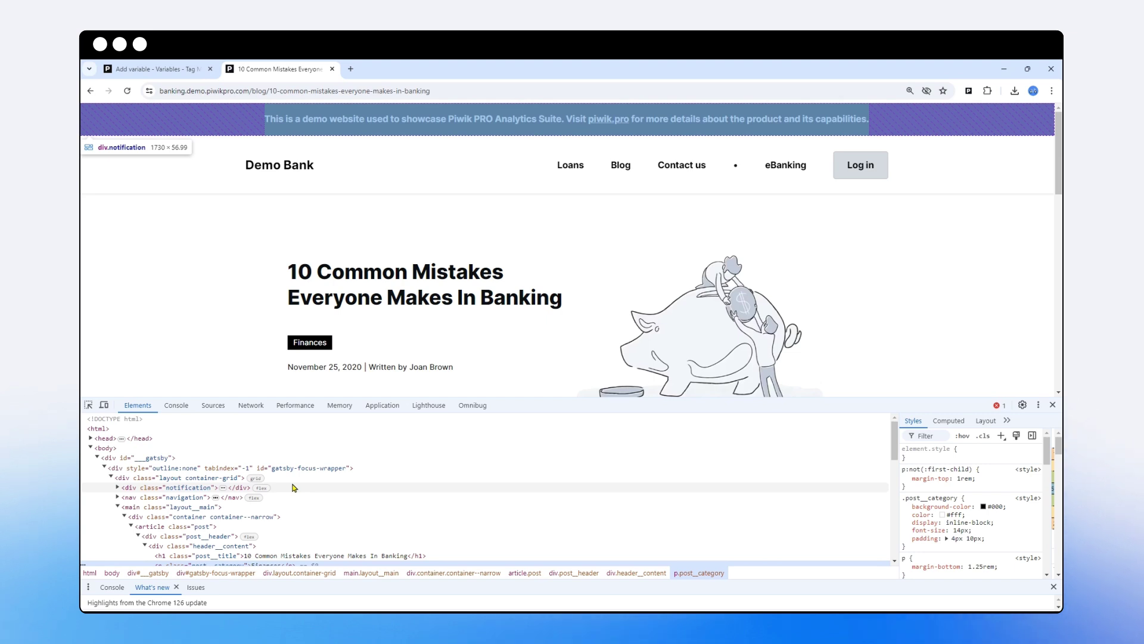
{"action": "scroll", "coordinate": [295, 486], "scroll_direction": "down", "scroll_amount": 1}
{"action": "scroll", "coordinate": [295, 485], "scroll_direction": "down", "scroll_amount": 1}
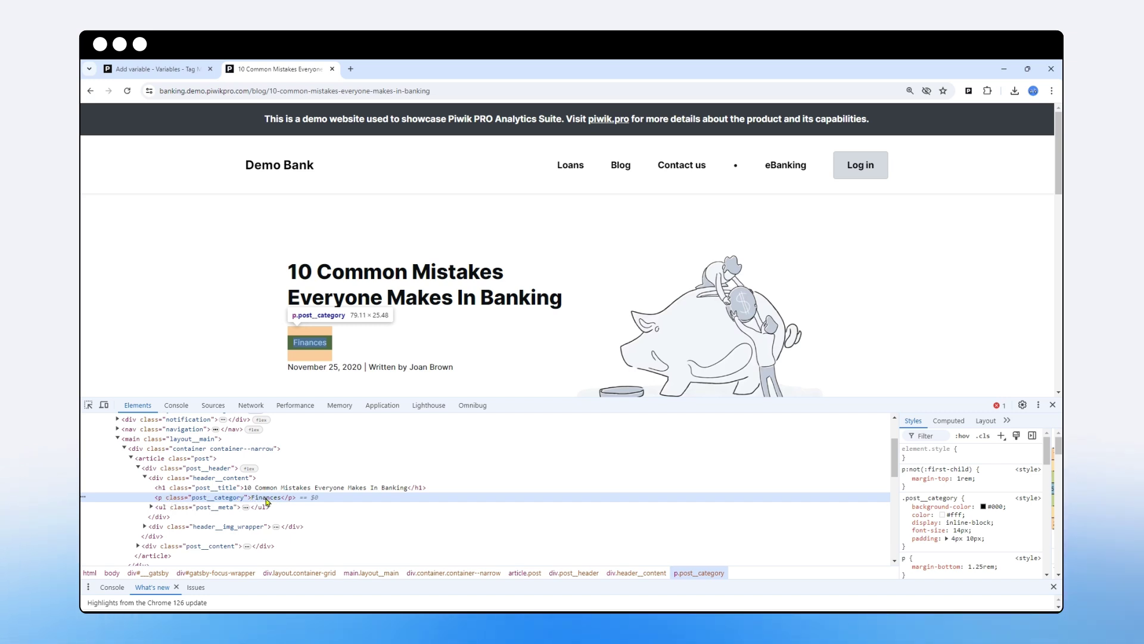
{"action": "double_click", "coordinate": [213, 499]}
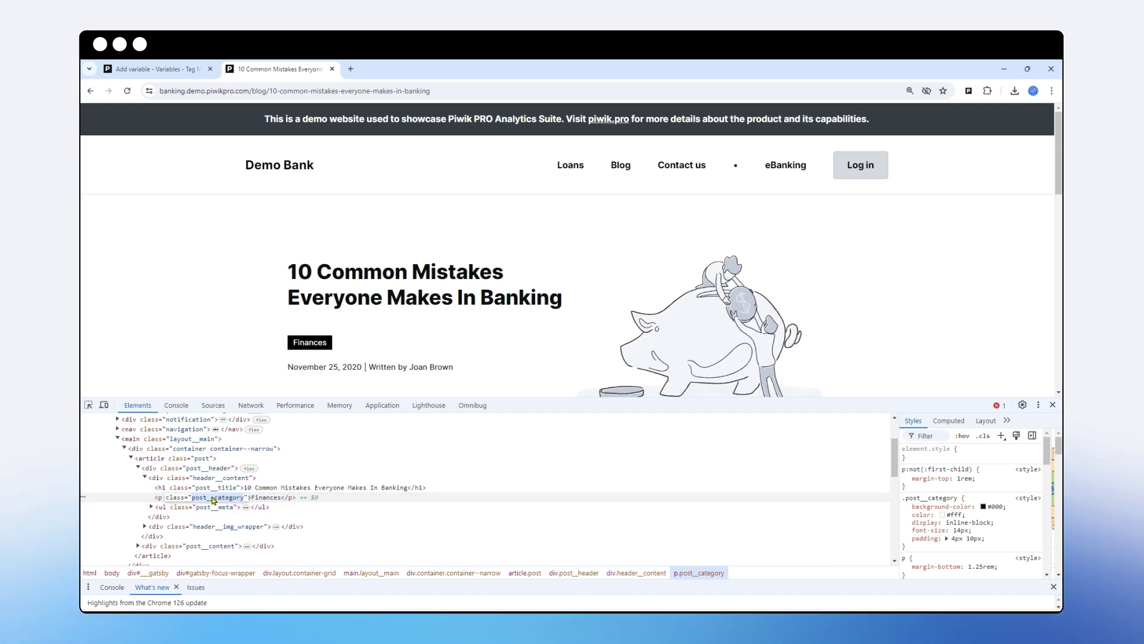
{"action": "right_click", "coordinate": [213, 497]}
{"action": "left_click", "coordinate": [239, 381]}
- Set the variable's CSS selector to .post__category, enable extracting text from the element, and add the variable
{"action": "left_click", "coordinate": [171, 69]}
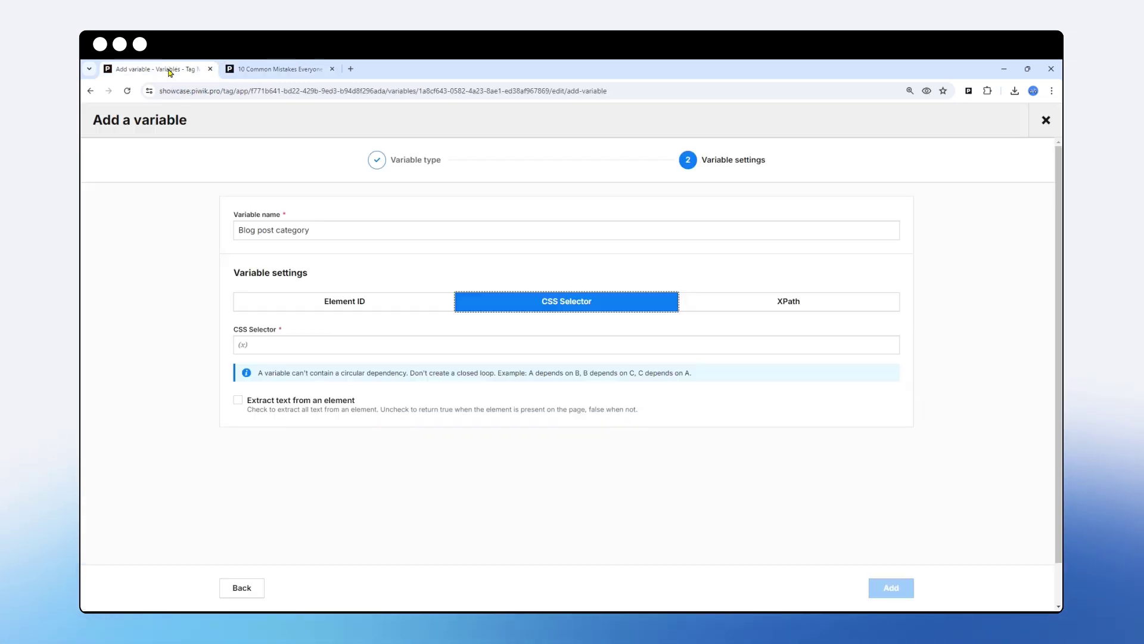
{"action": "left_click", "coordinate": [275, 345]}
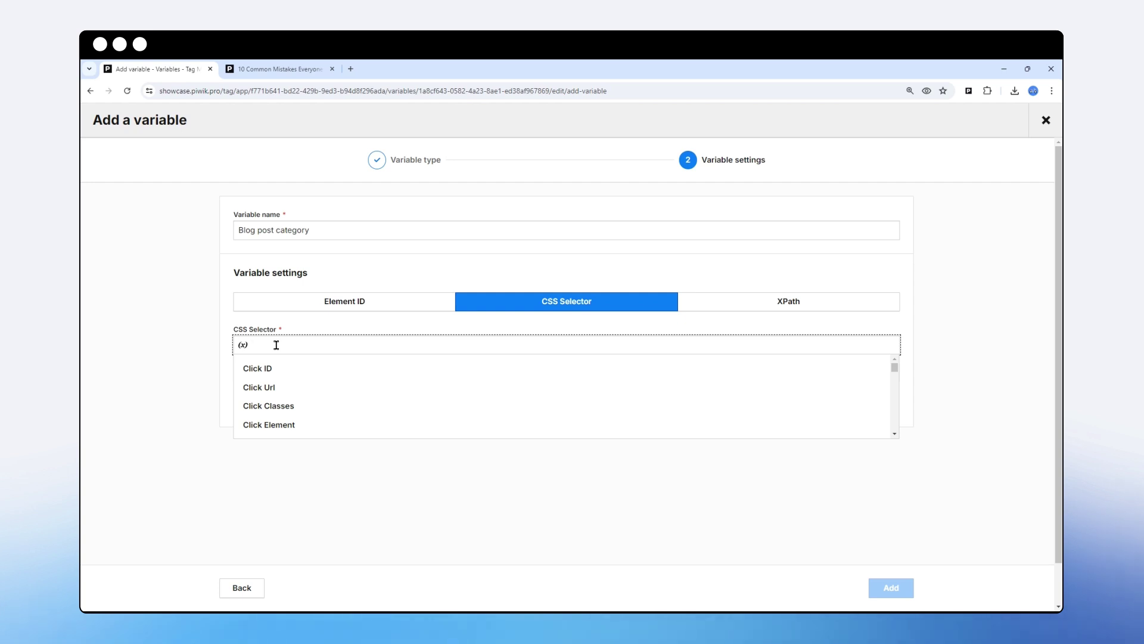
{"action": "key", "text": "ctrl+v"}
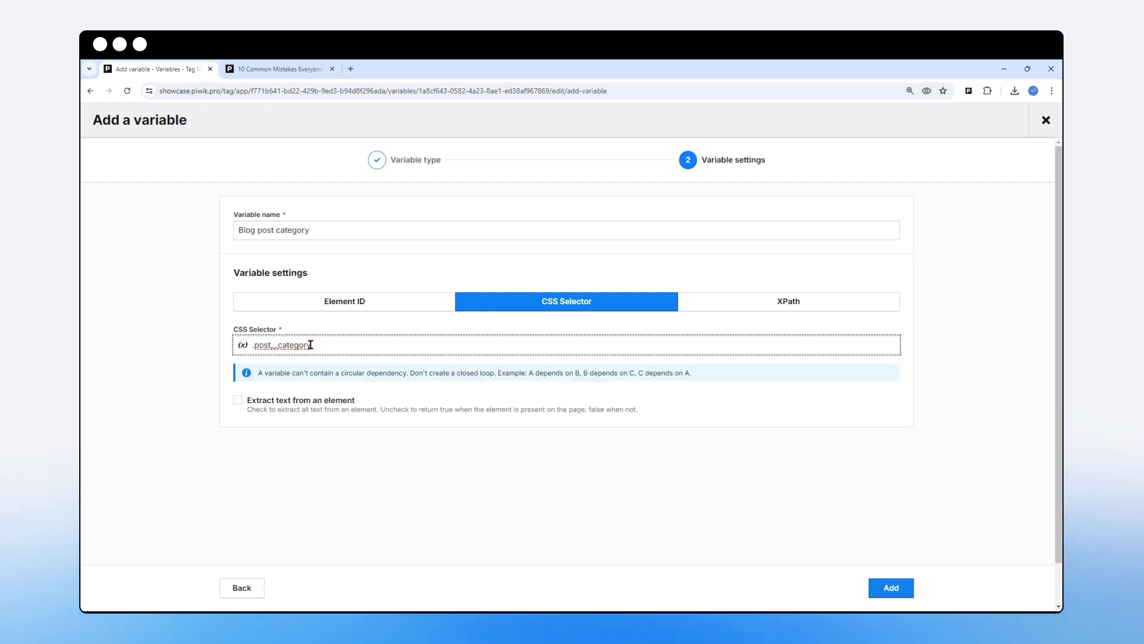
{"action": "left_click", "coordinate": [279, 68]}
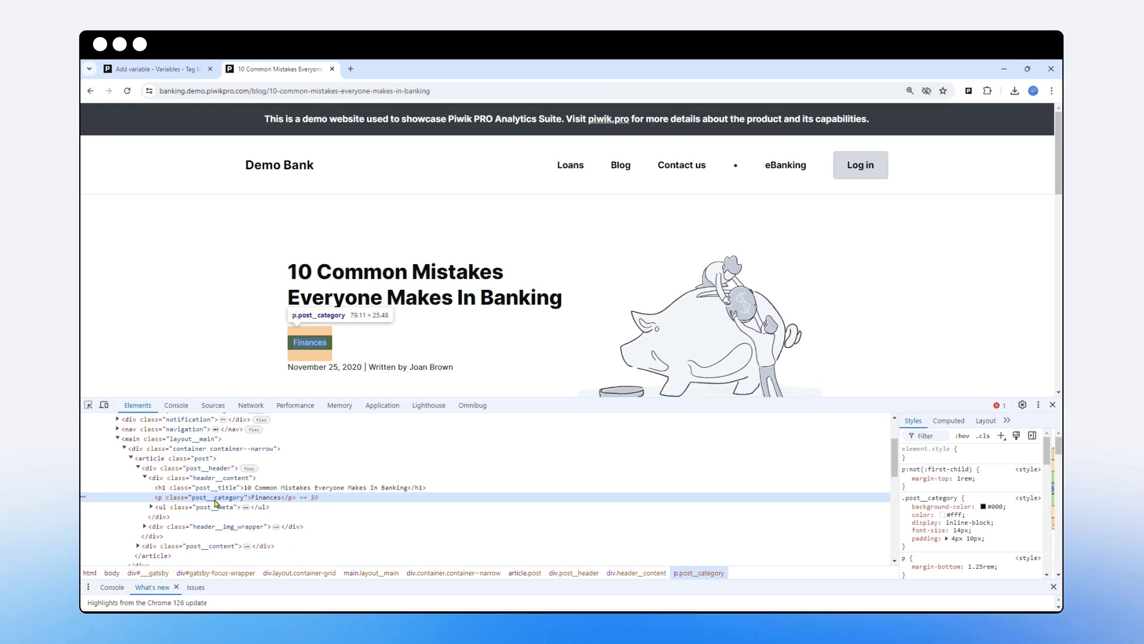
{"action": "left_click", "coordinate": [180, 70]}
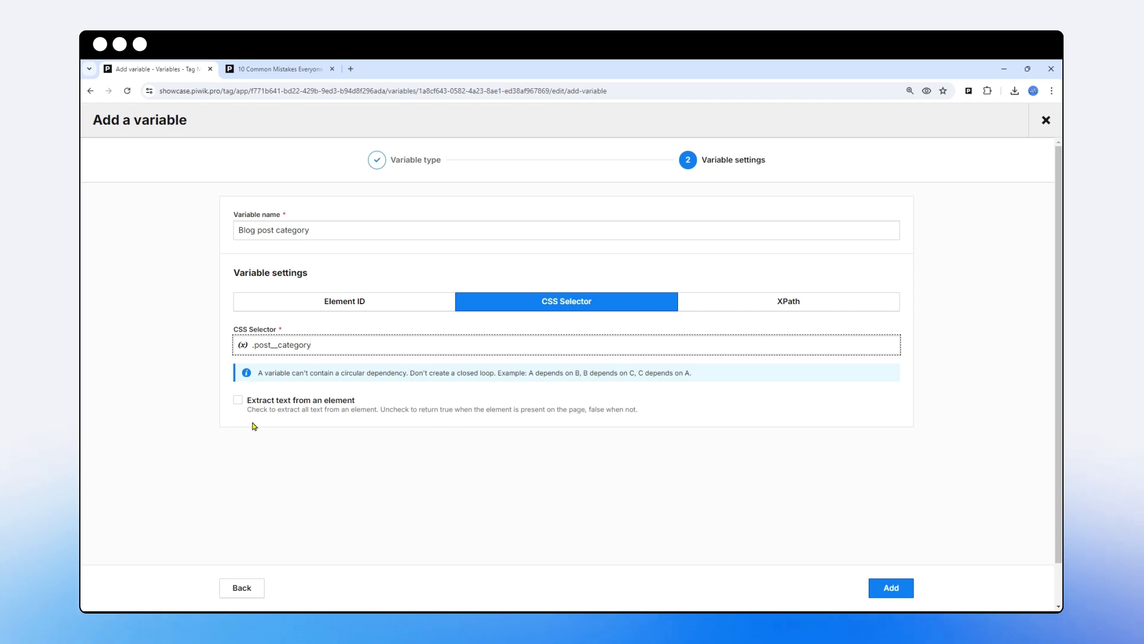
{"action": "left_click", "coordinate": [237, 402]}
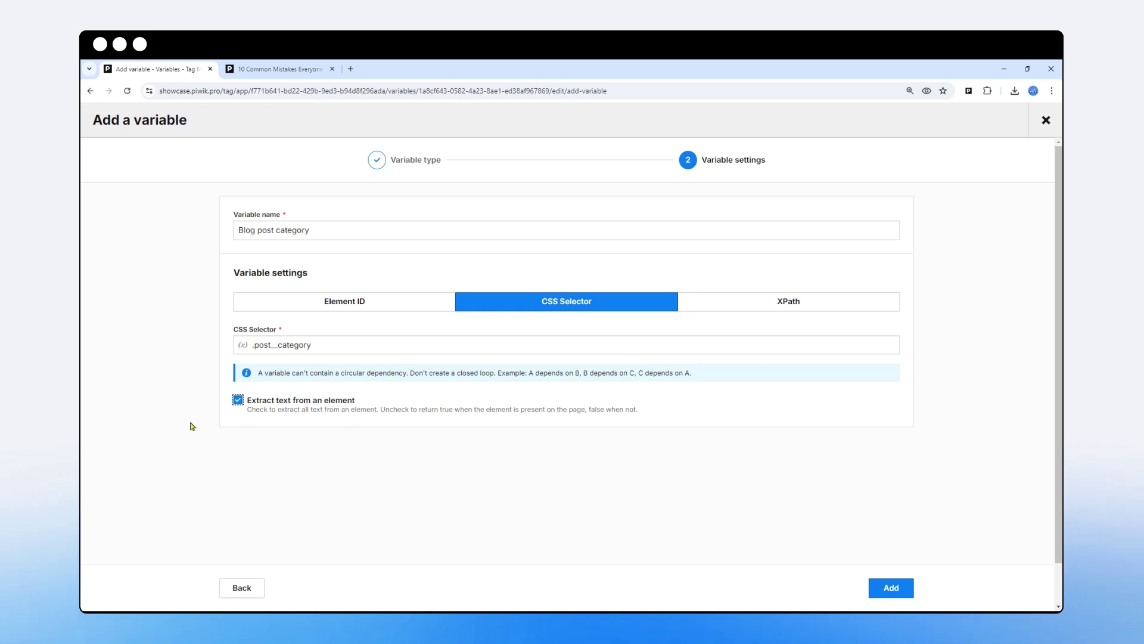
{"action": "left_click", "coordinate": [888, 595]}
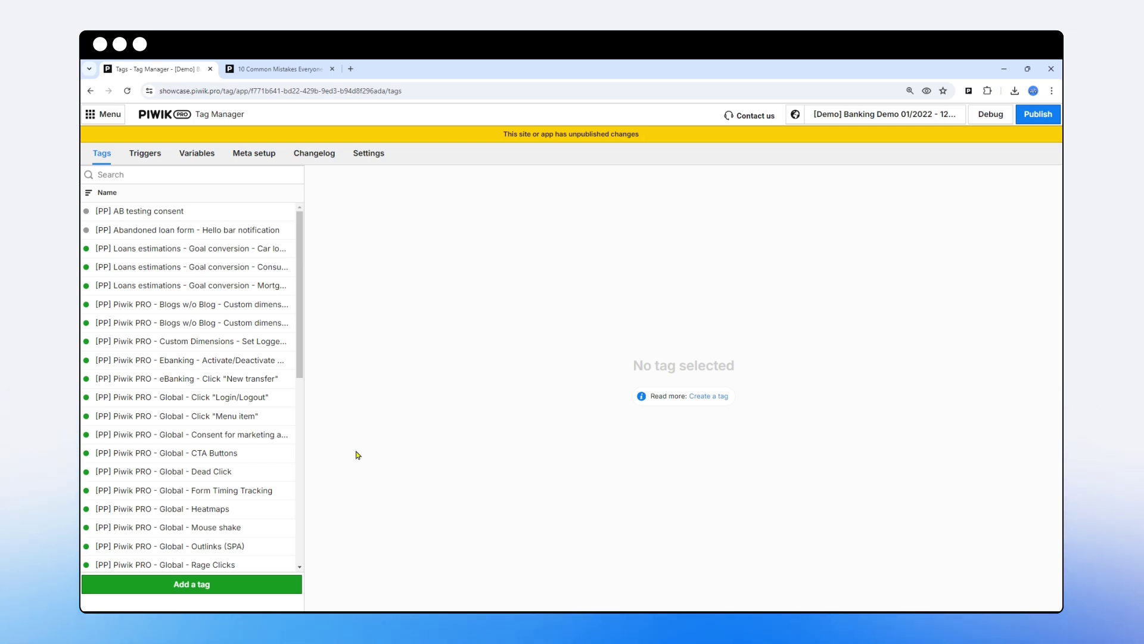
- Start a new asynchronous Custom event tag and add a custom dimension entry to its settings
{"action": "left_click", "coordinate": [232, 585]}
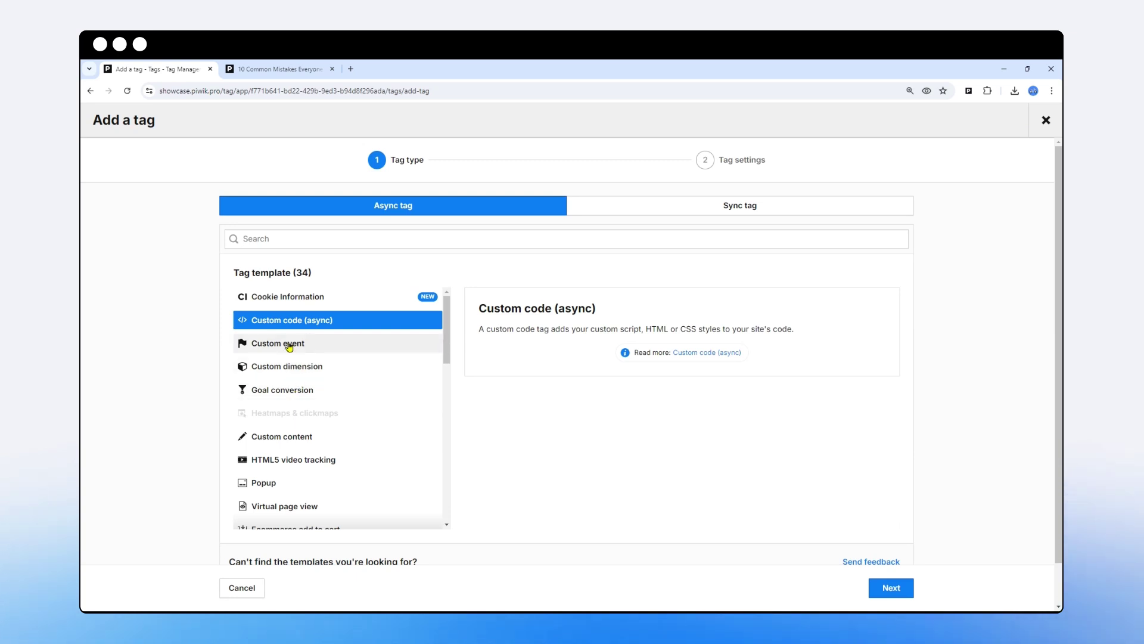
{"action": "left_click", "coordinate": [294, 346]}
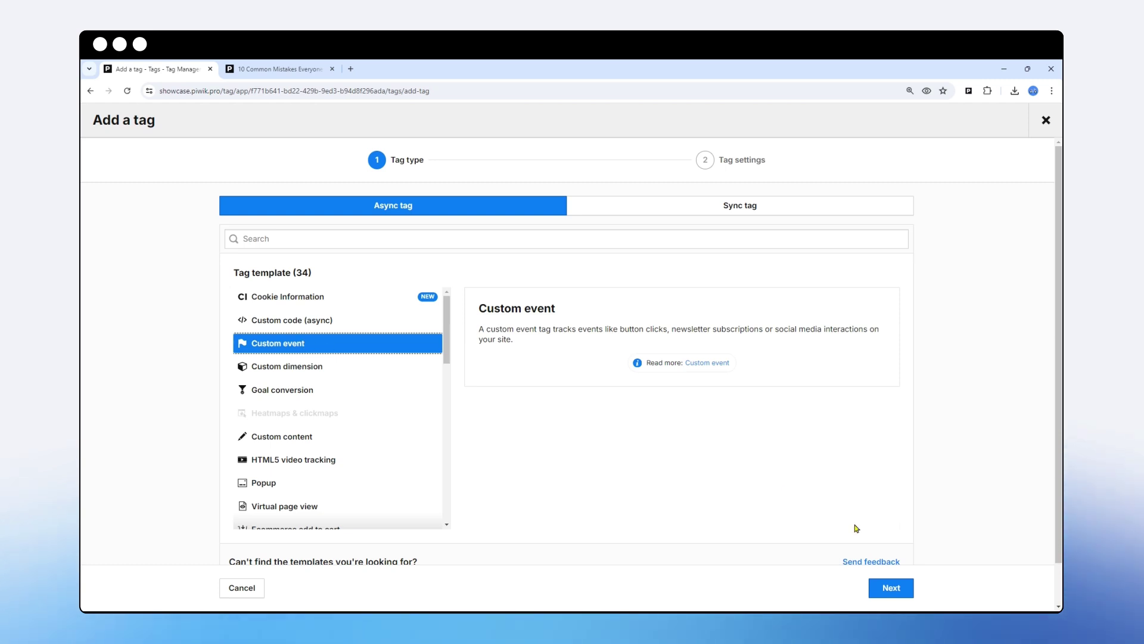
{"action": "left_click", "coordinate": [891, 590]}
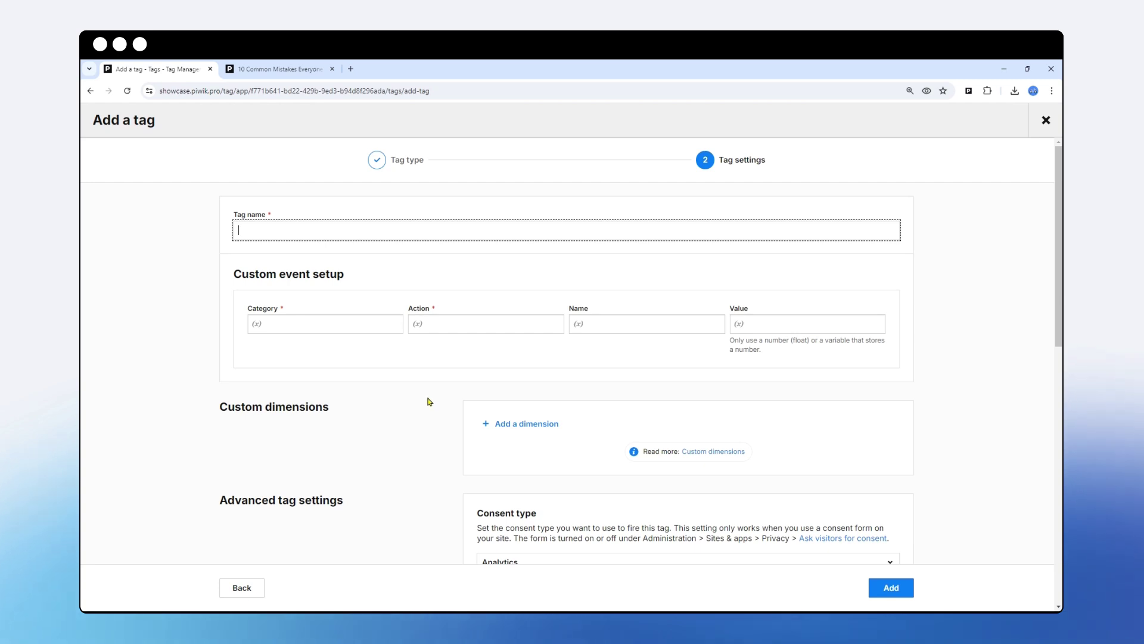
{"action": "left_click", "coordinate": [524, 424]}
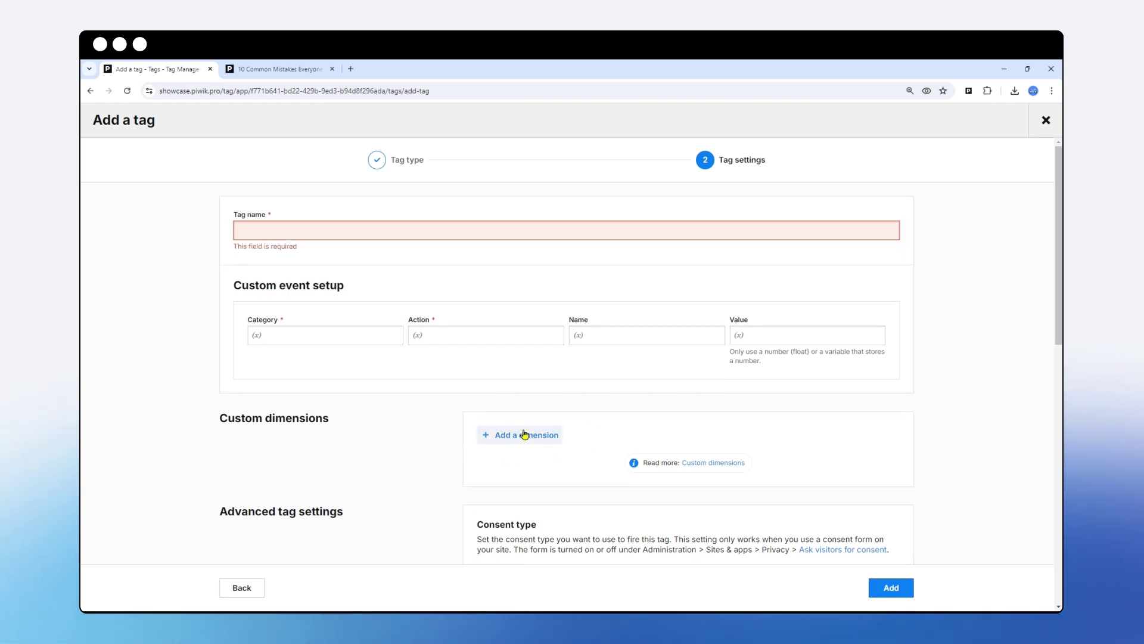
{"action": "left_click", "coordinate": [537, 434]}
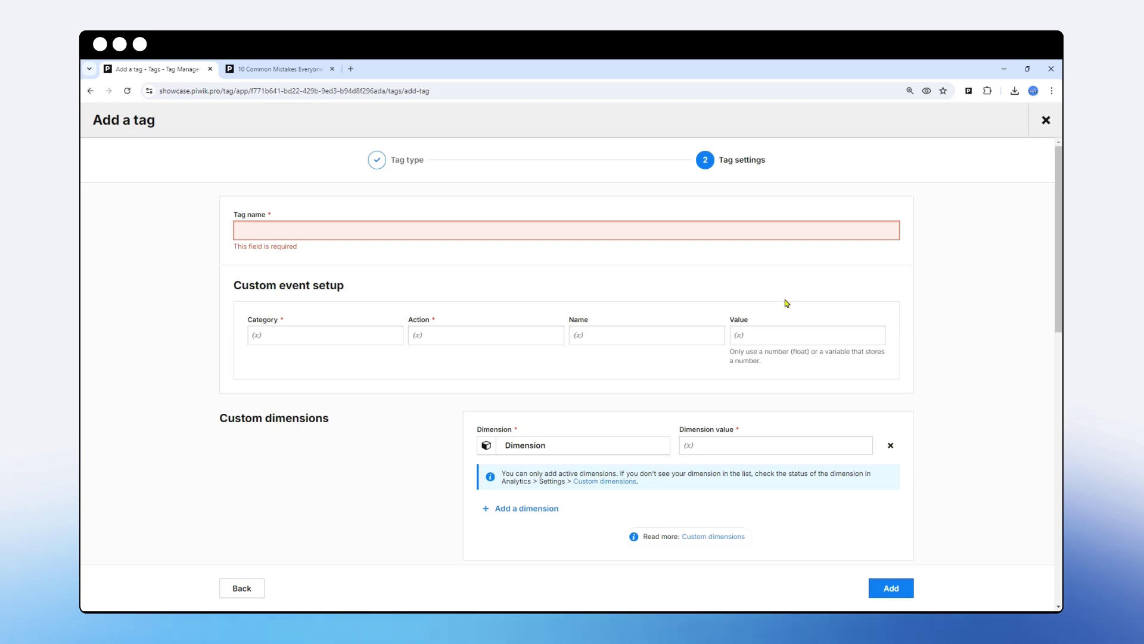
- Choose Blog post category as the tag's custom dimension and use the Blog post category variable as its value
{"action": "left_click", "coordinate": [554, 445]}
{"action": "scroll", "coordinate": [560, 393], "scroll_direction": "down", "scroll_amount": 1}
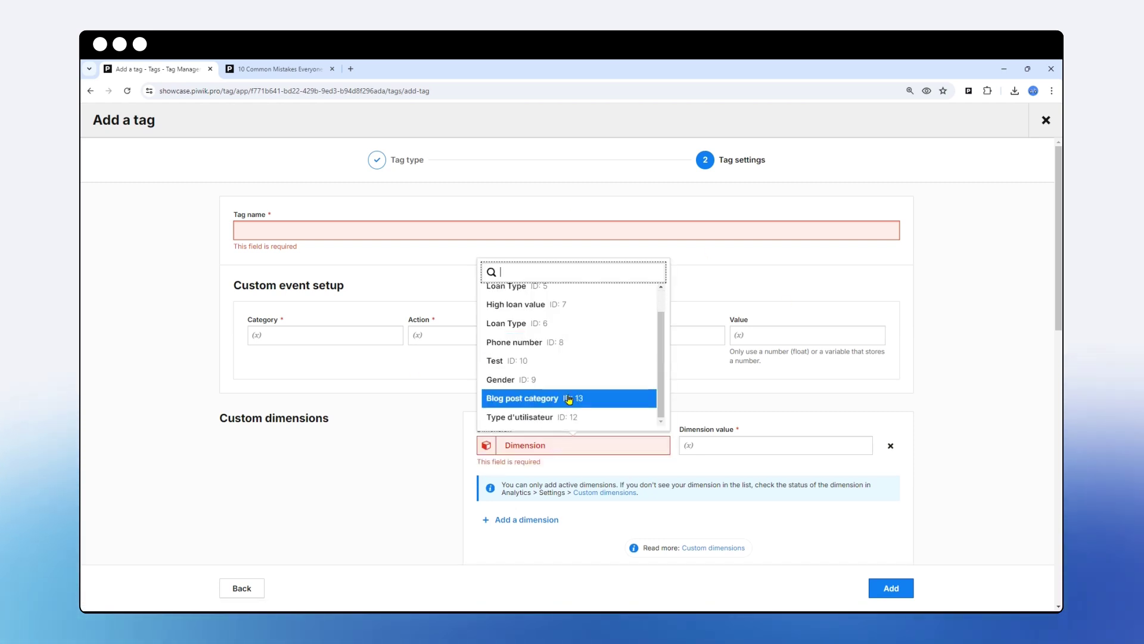
{"action": "scroll", "coordinate": [556, 330], "scroll_direction": "up", "scroll_amount": 1}
{"action": "scroll", "coordinate": [554, 336], "scroll_direction": "down", "scroll_amount": 1}
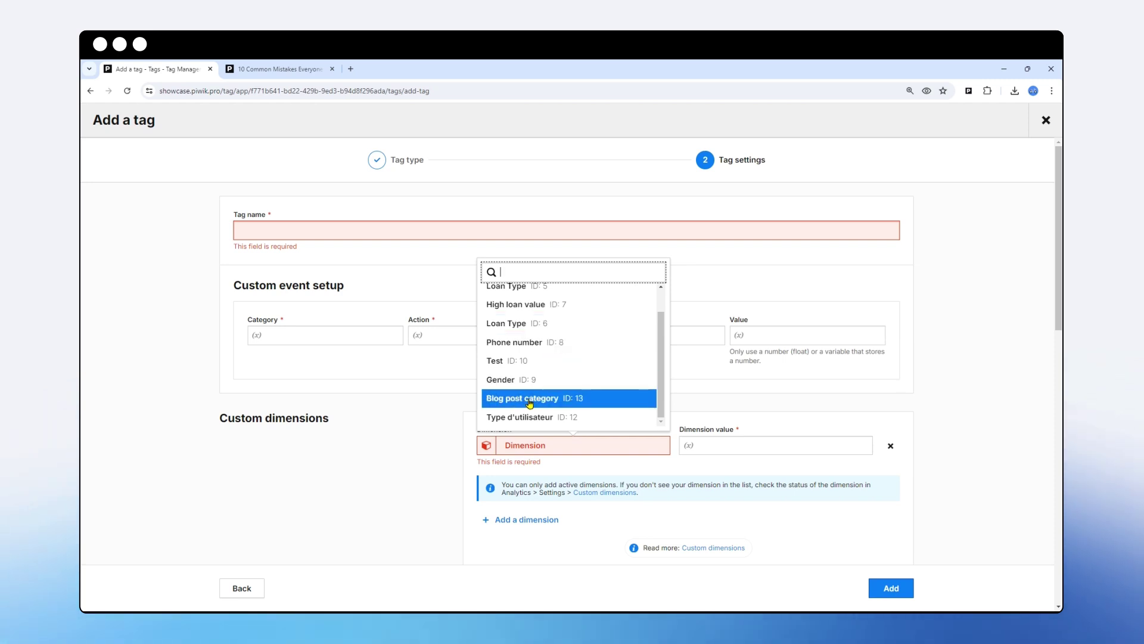
{"action": "left_click", "coordinate": [555, 398]}
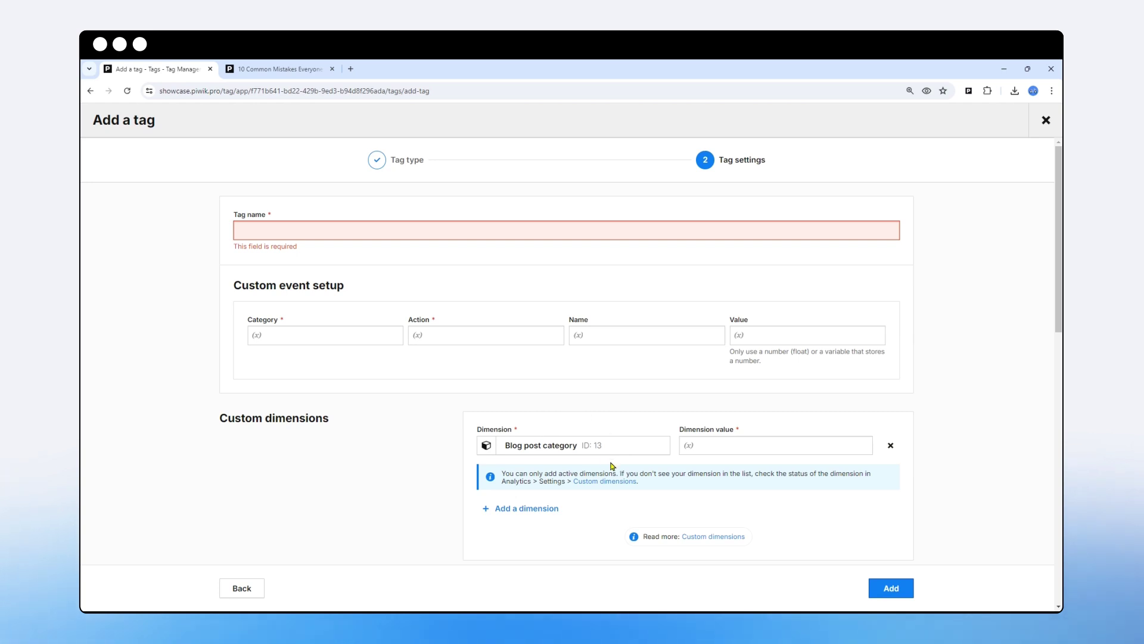
{"action": "left_click", "coordinate": [709, 446]}
{"action": "type", "text": "blog"}
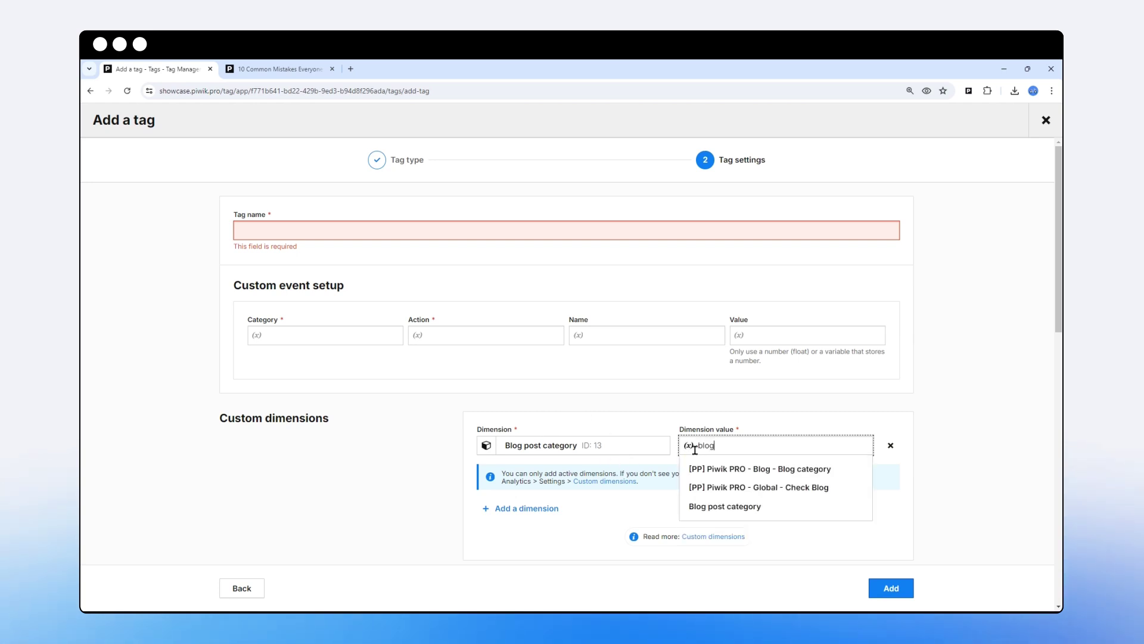
{"action": "left_click", "coordinate": [733, 502]}
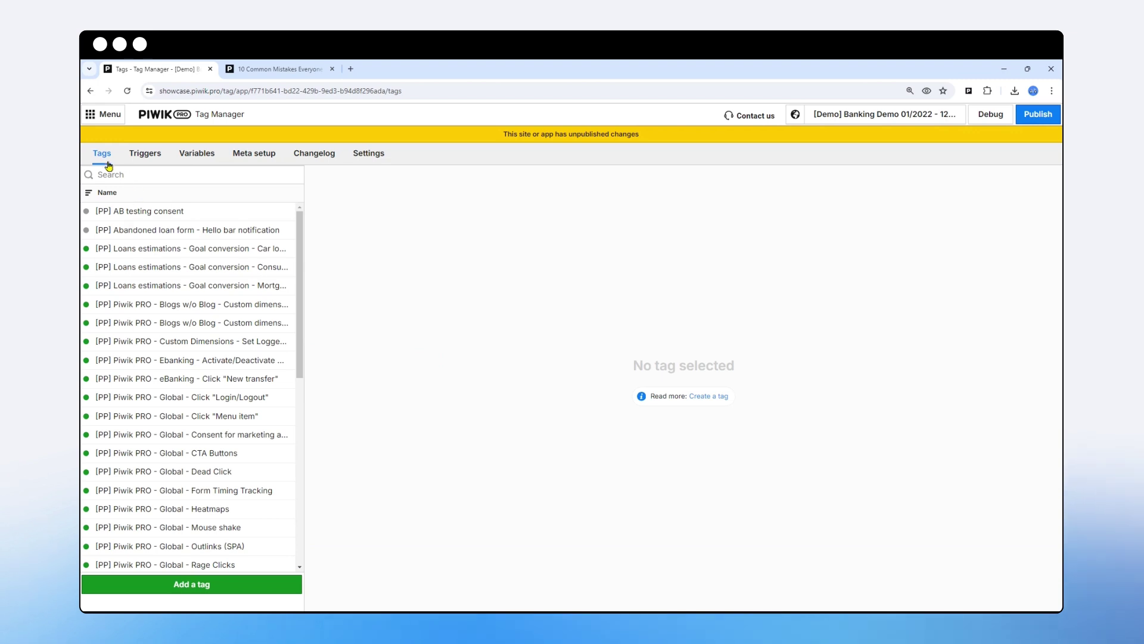
{"action": "left_click", "coordinate": [206, 584]}
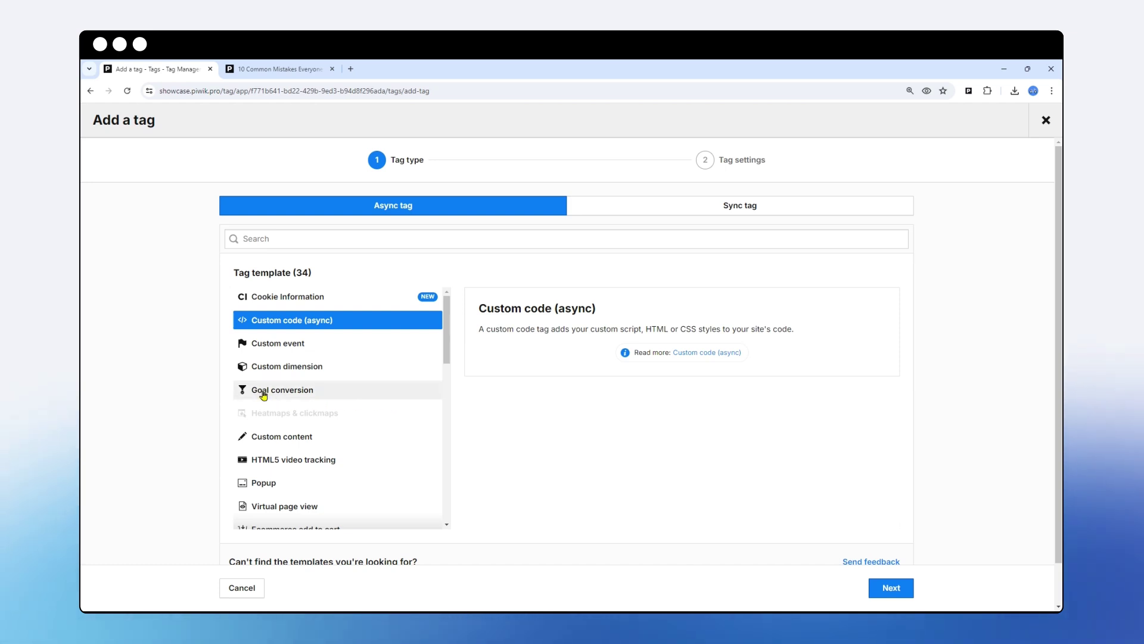
{"action": "scroll", "coordinate": [309, 404], "scroll_direction": "down", "scroll_amount": 1}
{"action": "scroll", "coordinate": [309, 405], "scroll_direction": "down", "scroll_amount": 1}
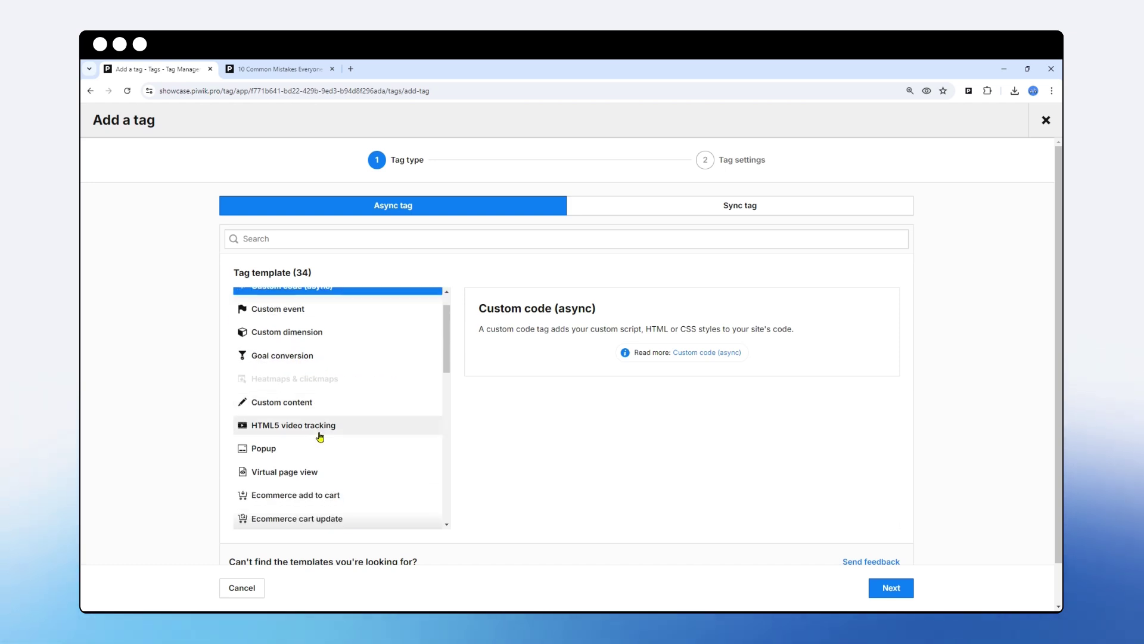
{"action": "scroll", "coordinate": [291, 479], "scroll_direction": "down", "scroll_amount": 3}
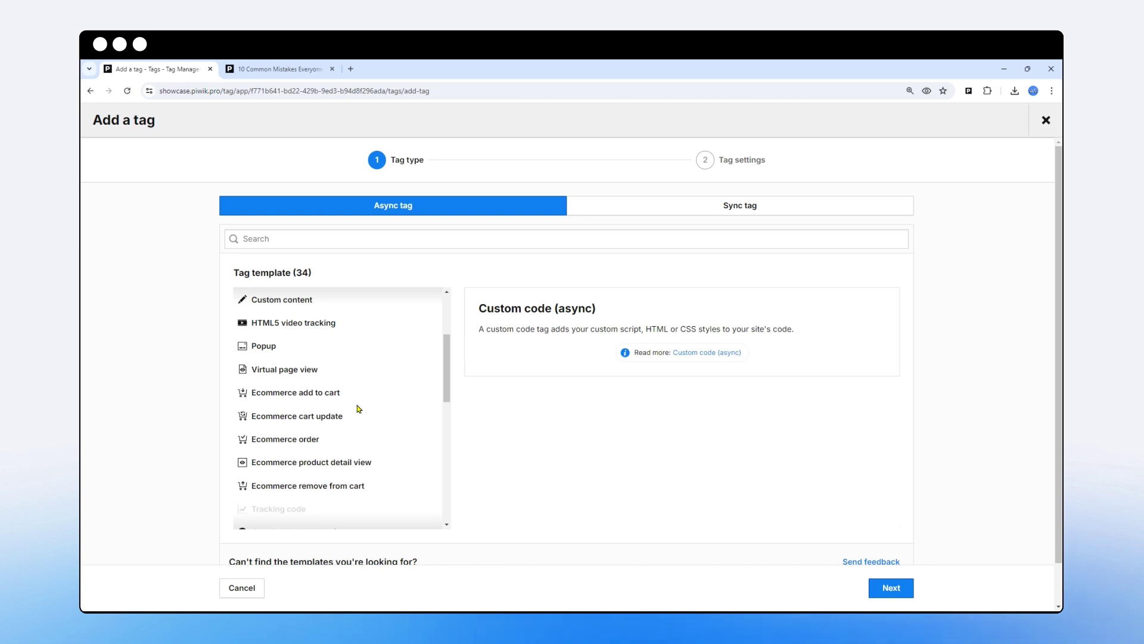
{"action": "scroll", "coordinate": [358, 409], "scroll_direction": "up", "scroll_amount": 3}
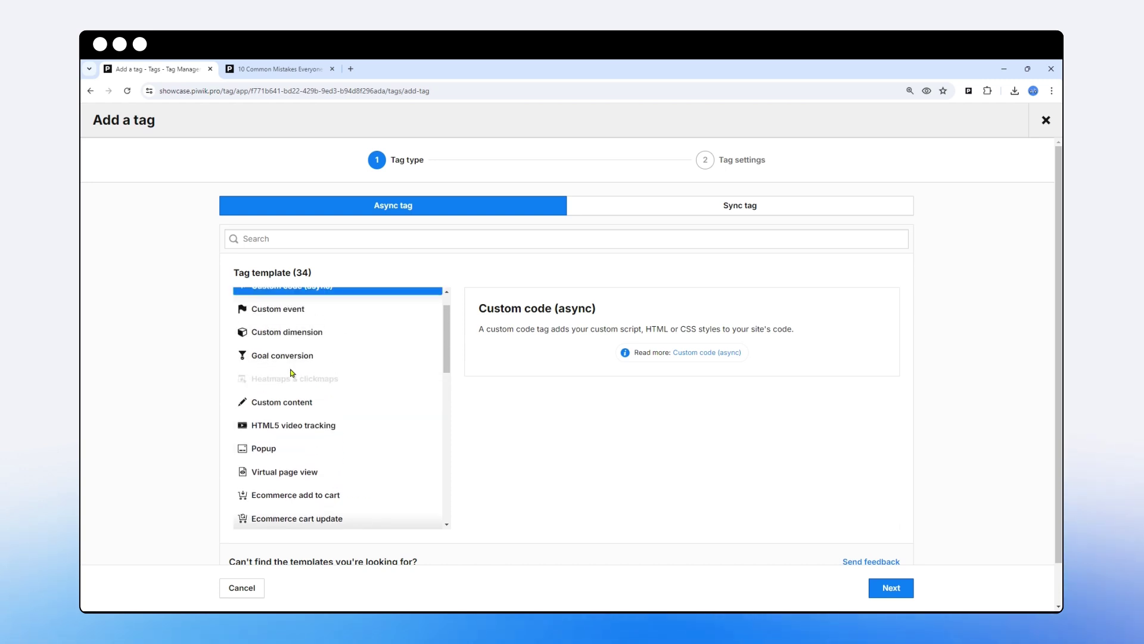
{"action": "left_click", "coordinate": [287, 356]}
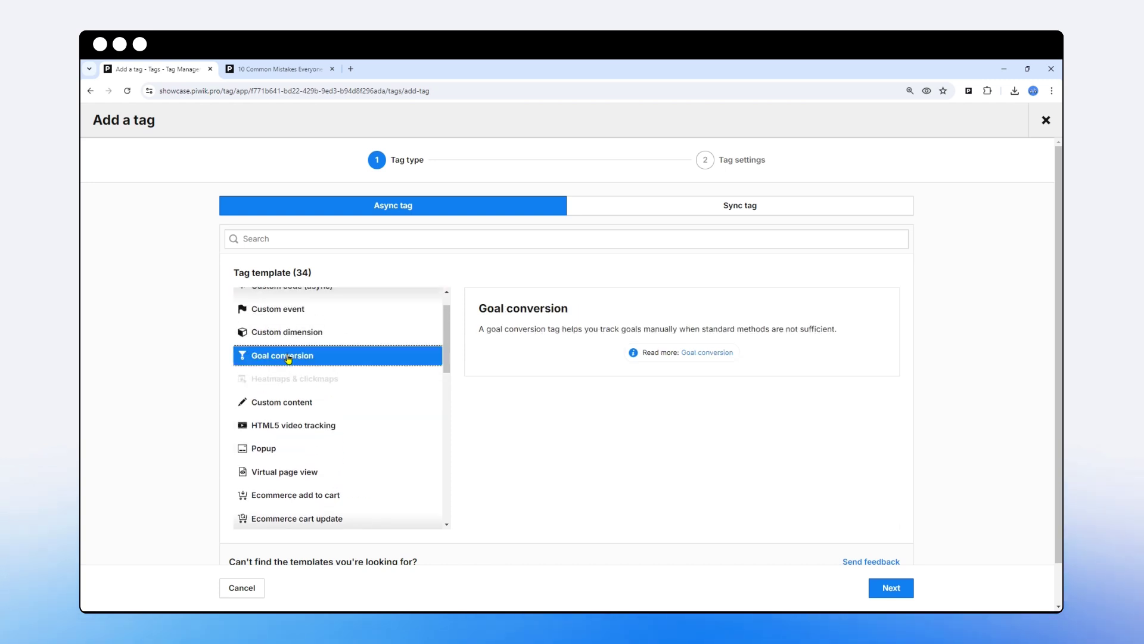
{"action": "left_click", "coordinate": [892, 585]}
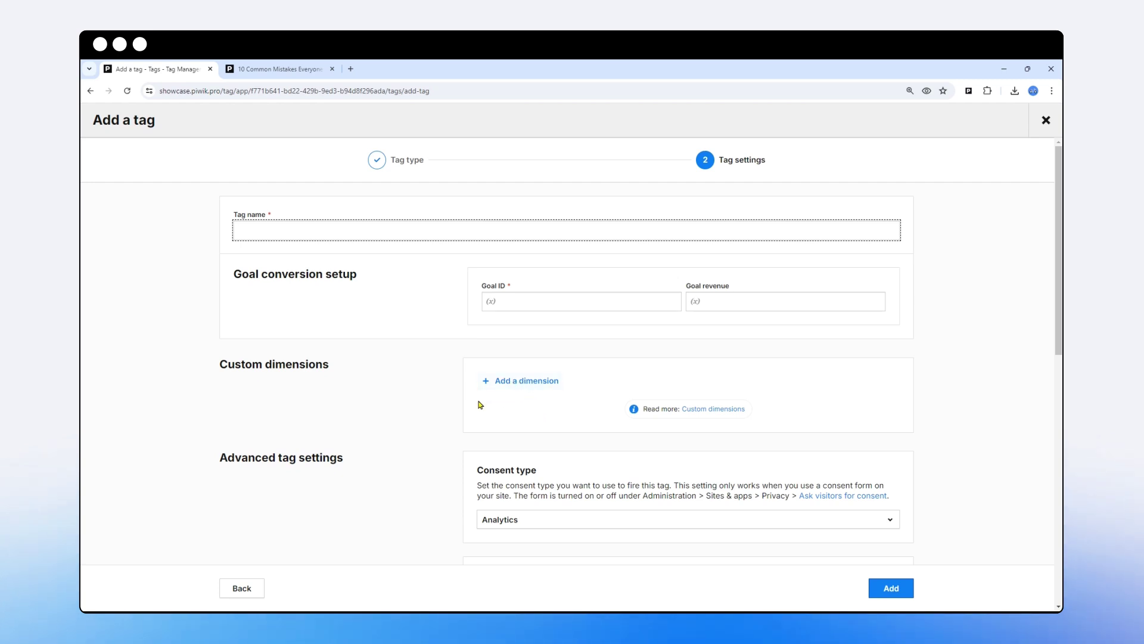
{"action": "left_click", "coordinate": [1046, 120]}
{"action": "left_click", "coordinate": [717, 392]}
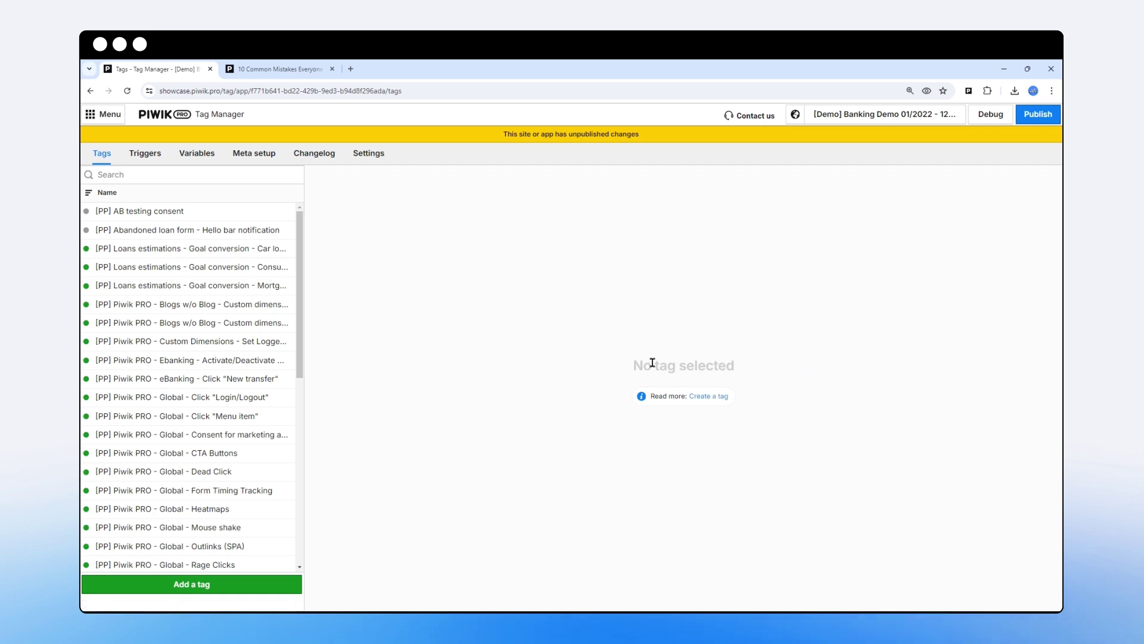
{"action": "left_click", "coordinate": [246, 583]}
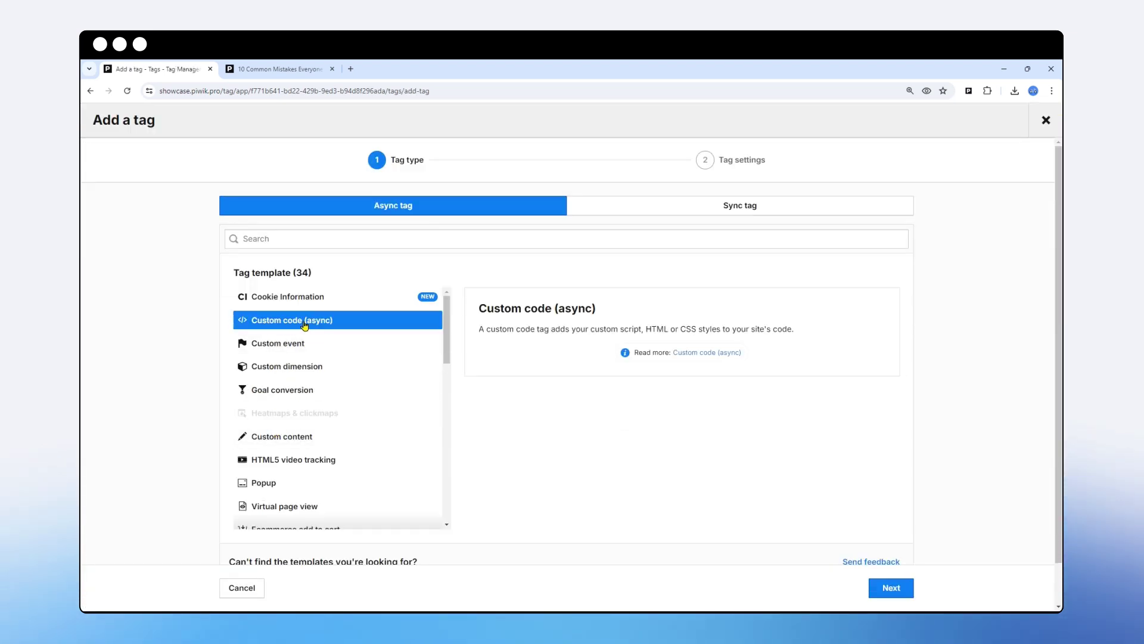
{"action": "left_click", "coordinate": [1047, 121]}
- Search the tags for "dimen" and examine the dimension ID and variable in the Set Logged In / Logged Out tag's code
{"action": "left_click", "coordinate": [212, 177]}
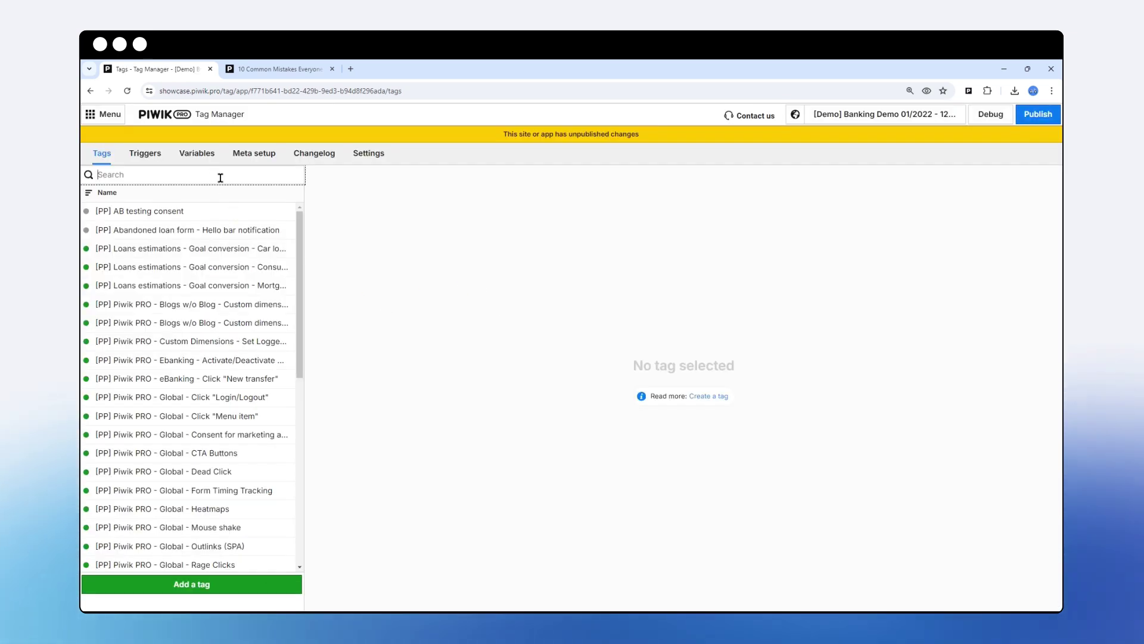
{"action": "type", "text": "dimen"}
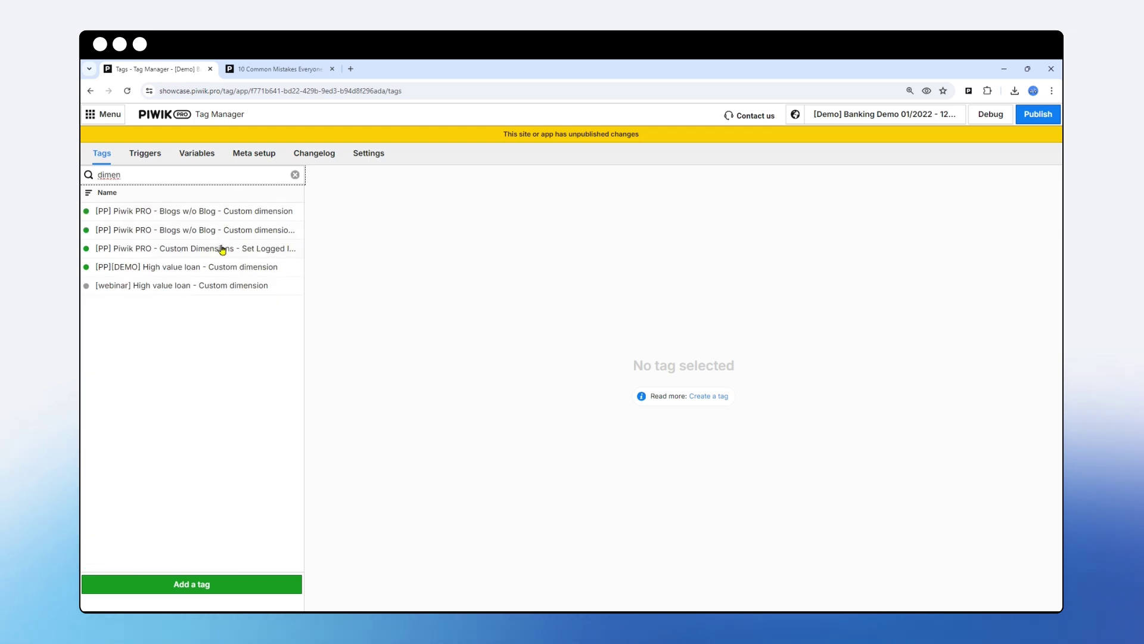
{"action": "left_click", "coordinate": [221, 249]}
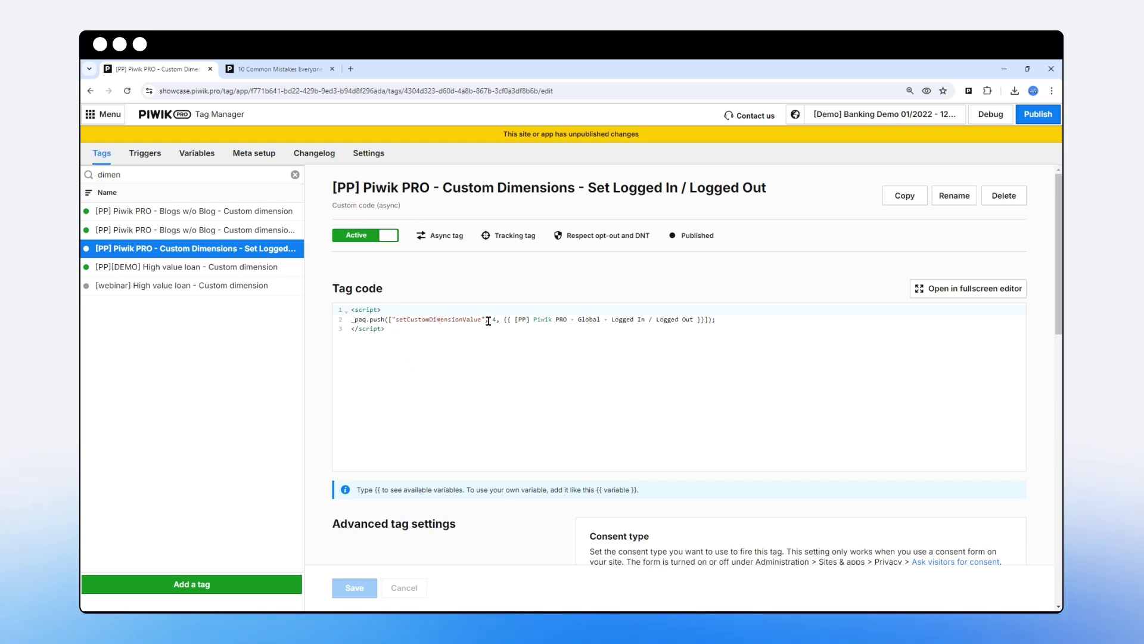
{"action": "left_click_drag", "start_coordinate": [488, 321], "coordinate": [496, 321]}
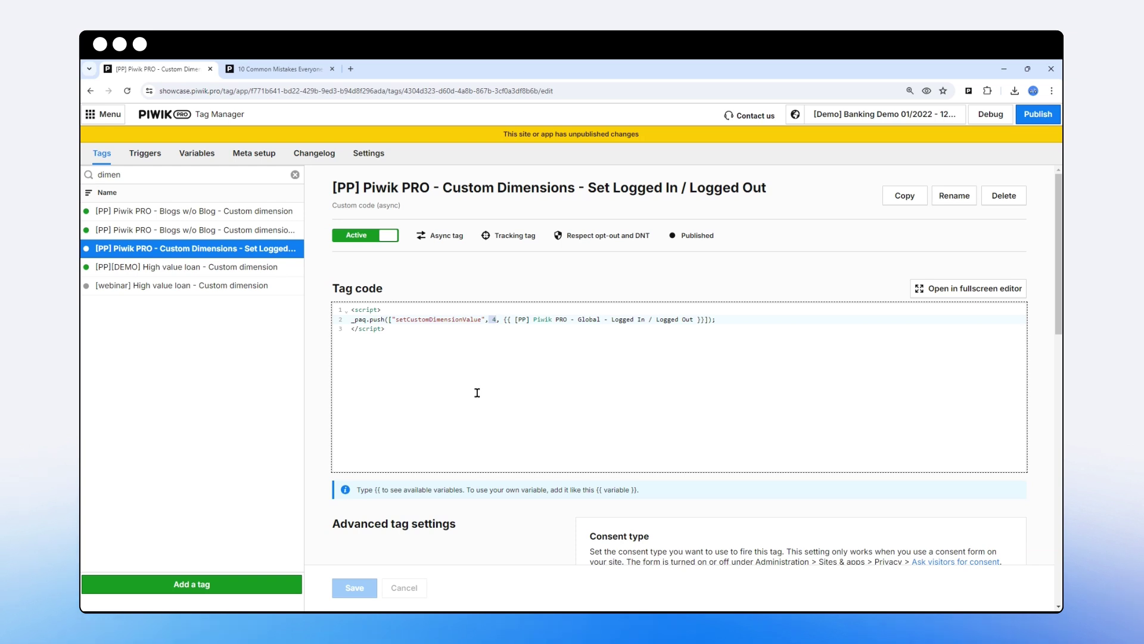
{"action": "left_click_drag", "start_coordinate": [505, 321], "coordinate": [703, 320]}
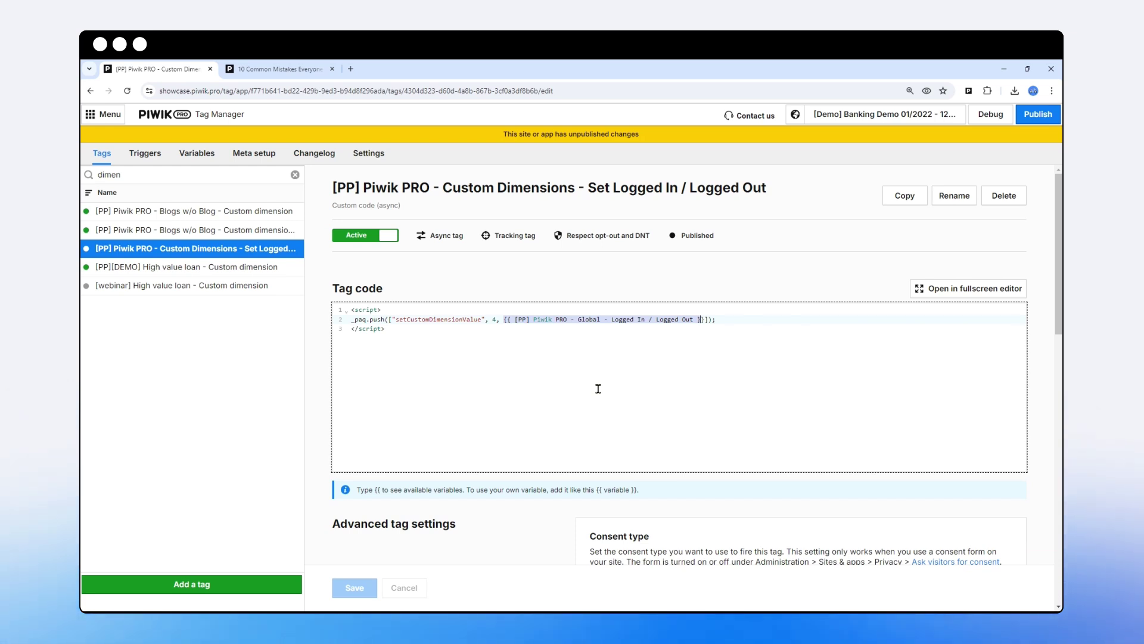
{"action": "left_click", "coordinate": [274, 68]}
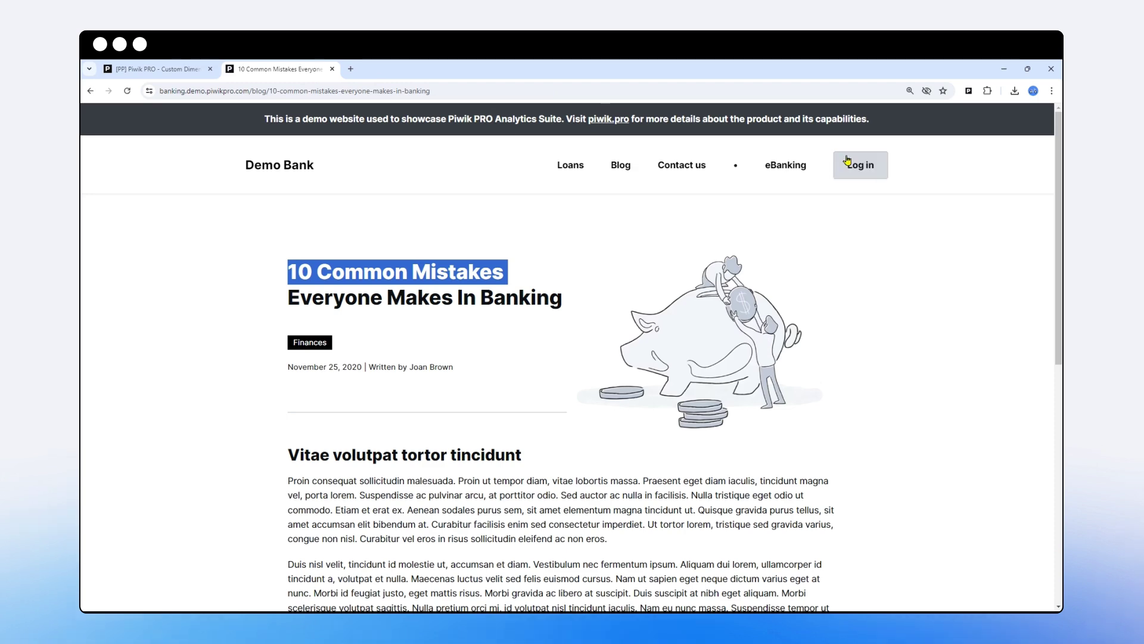
{"action": "left_click", "coordinate": [186, 70]}
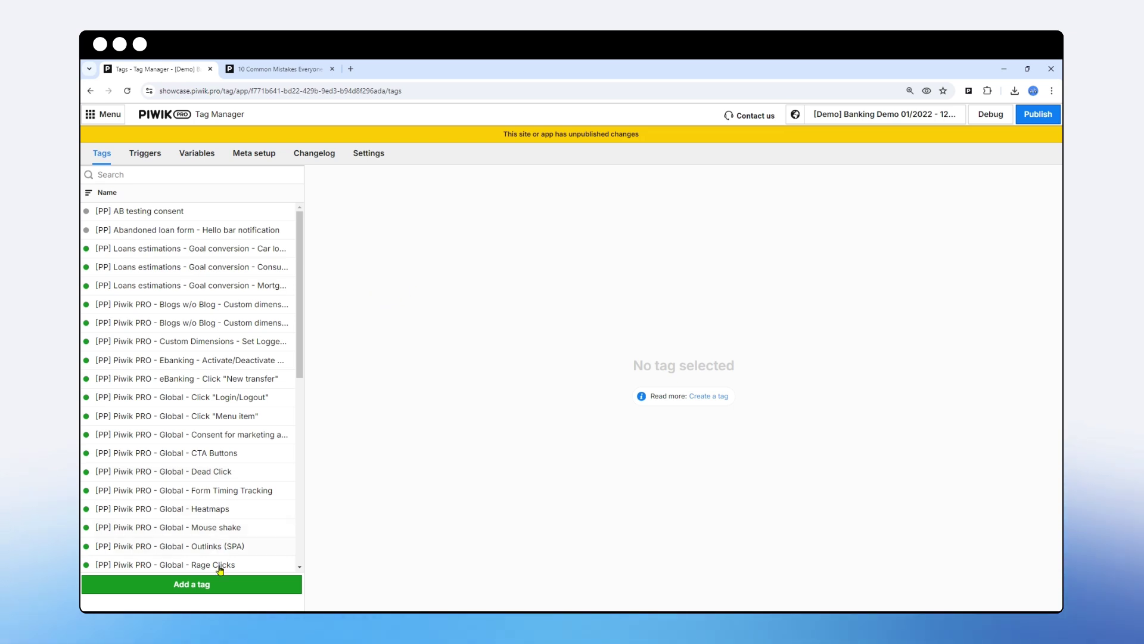
- Start a new asynchronous Custom dimension tag and name it Blog post category
{"action": "left_click", "coordinate": [186, 586]}
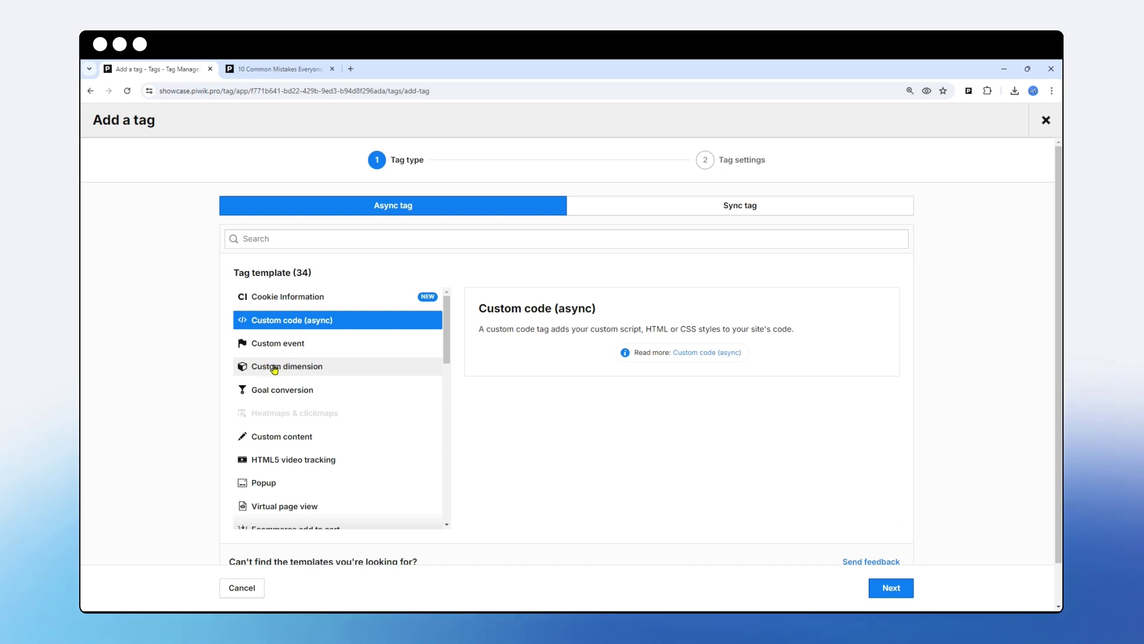
{"action": "left_click", "coordinate": [272, 368]}
{"action": "left_click", "coordinate": [897, 588]}
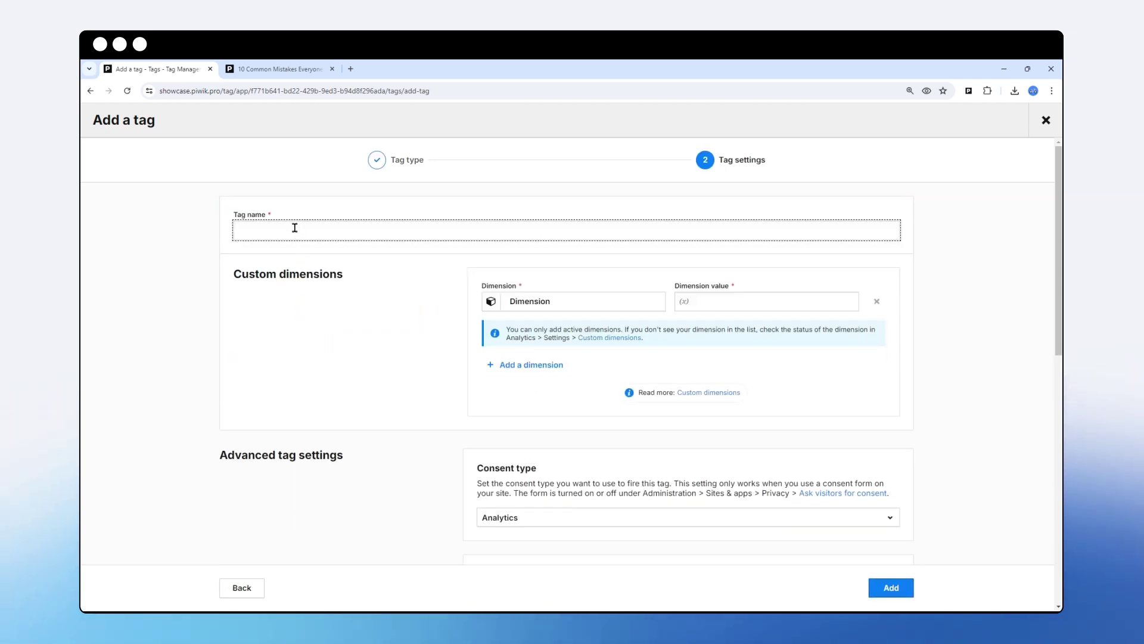
{"action": "type", "text": "Blog post category"}
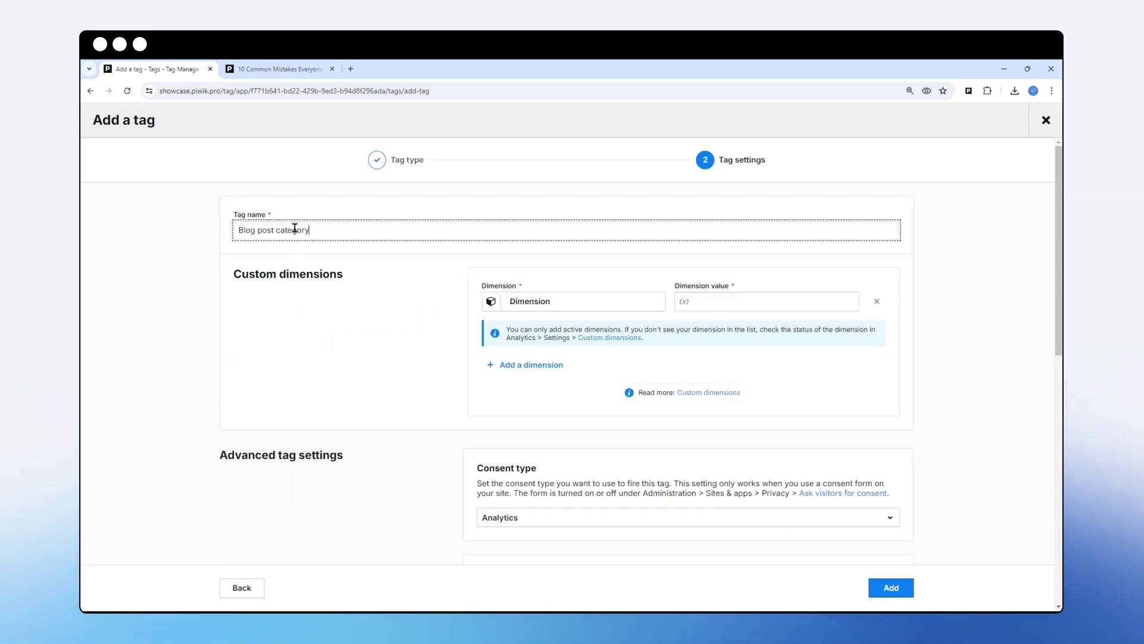
- Choose the Blog post category dimension (ID 13) for the tag and set its value to the Blog post category variable
{"action": "left_click", "coordinate": [541, 305]}
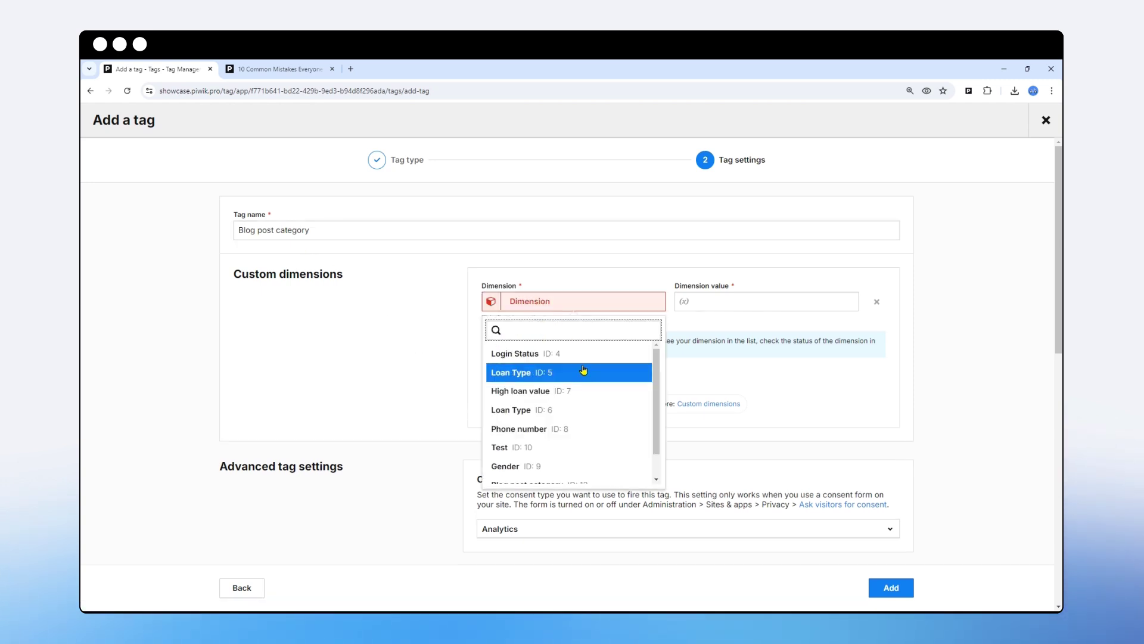
{"action": "scroll", "coordinate": [561, 373], "scroll_direction": "down", "scroll_amount": 1}
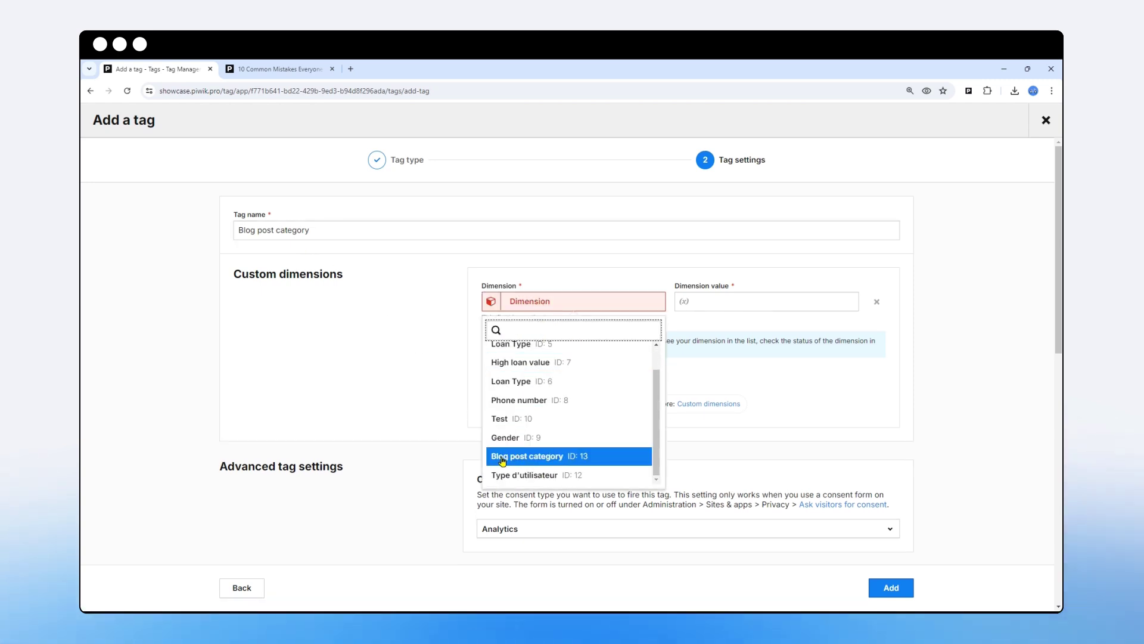
{"action": "left_click", "coordinate": [591, 460]}
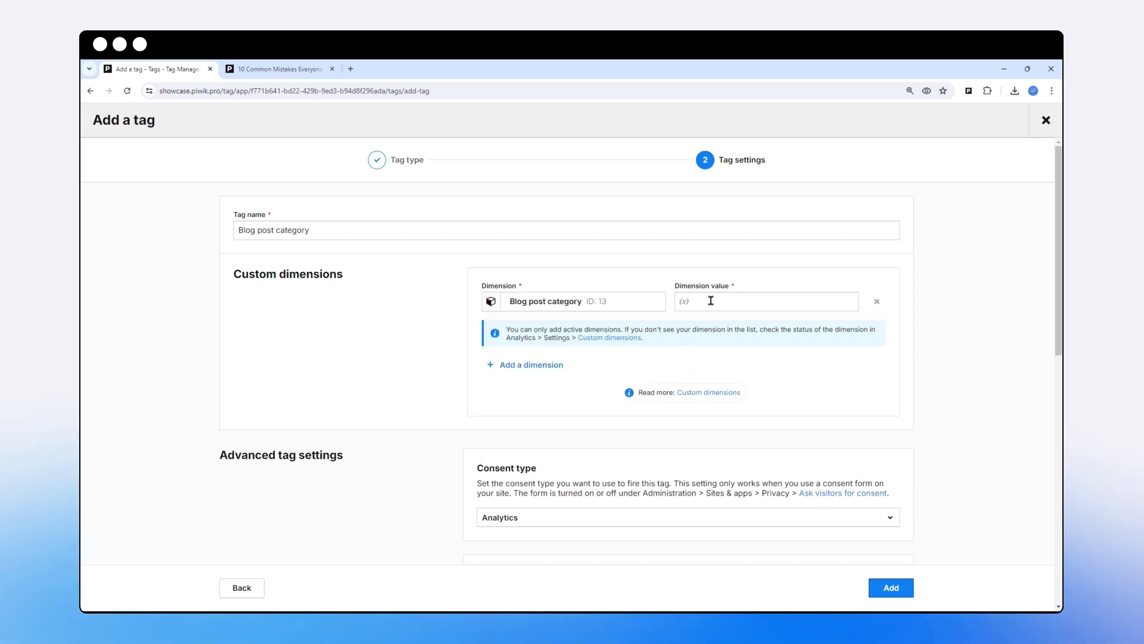
{"action": "left_click", "coordinate": [711, 300]}
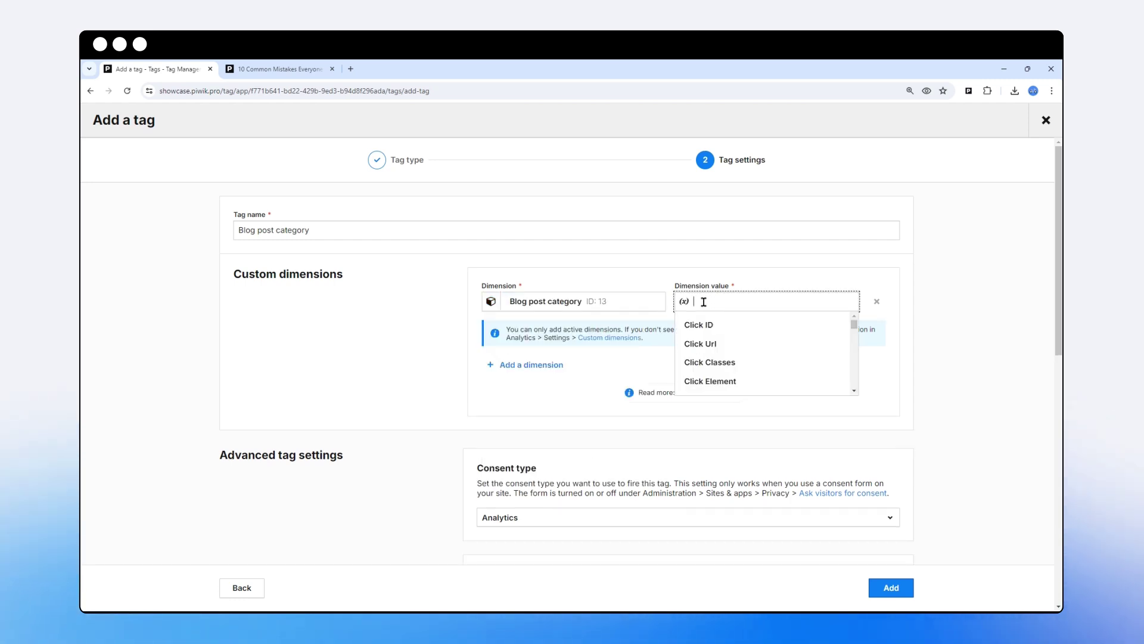
{"action": "type", "text": "bl"}
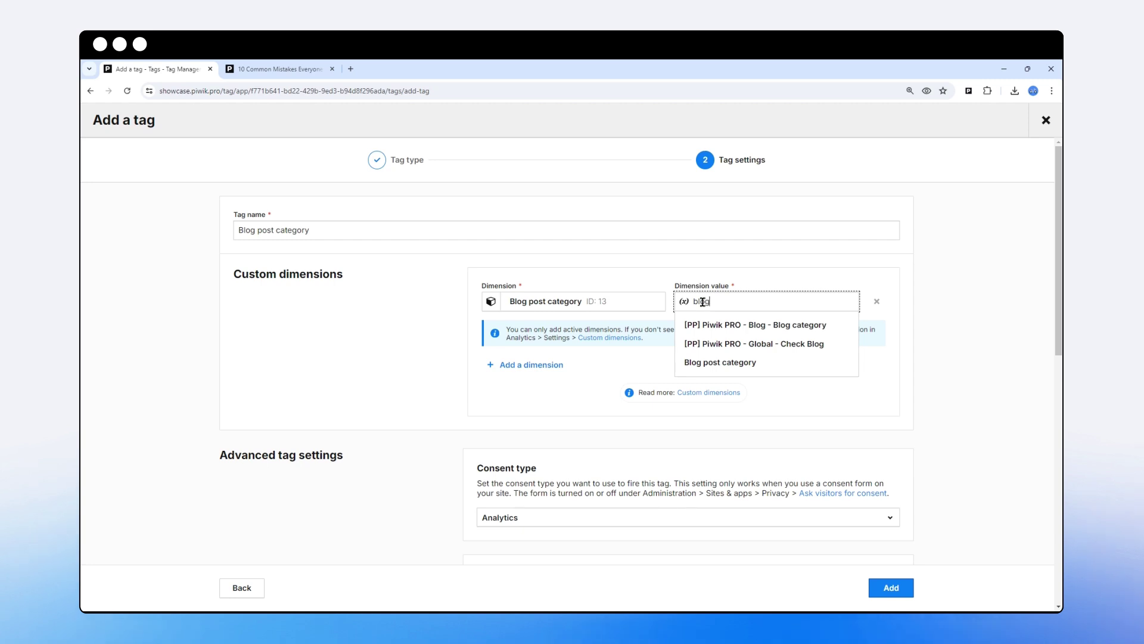
{"action": "type", "text": "og"}
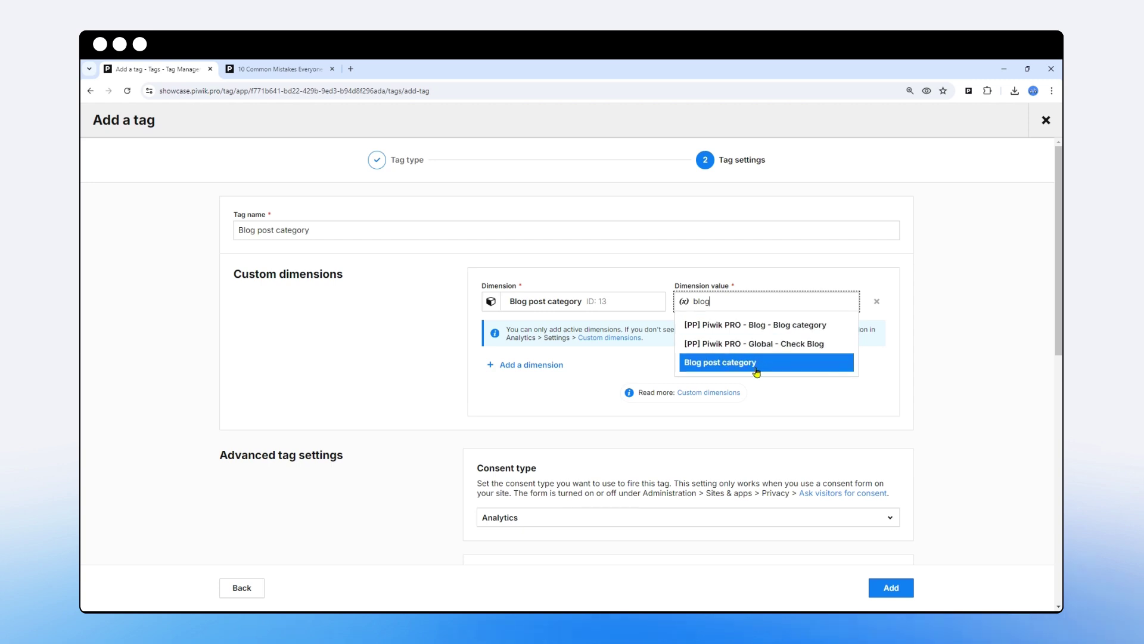
{"action": "left_click", "coordinate": [715, 367]}
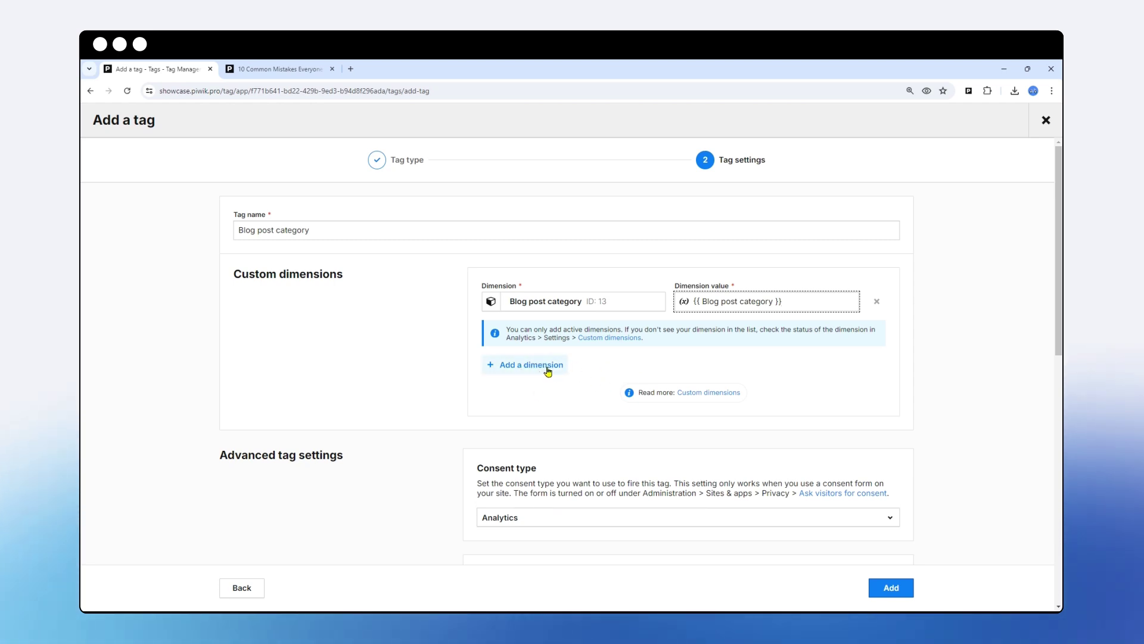
- Look at the author's name on the demo bank's blog post and return to the tag settings
{"action": "key", "text": "ctrl+Tab"}
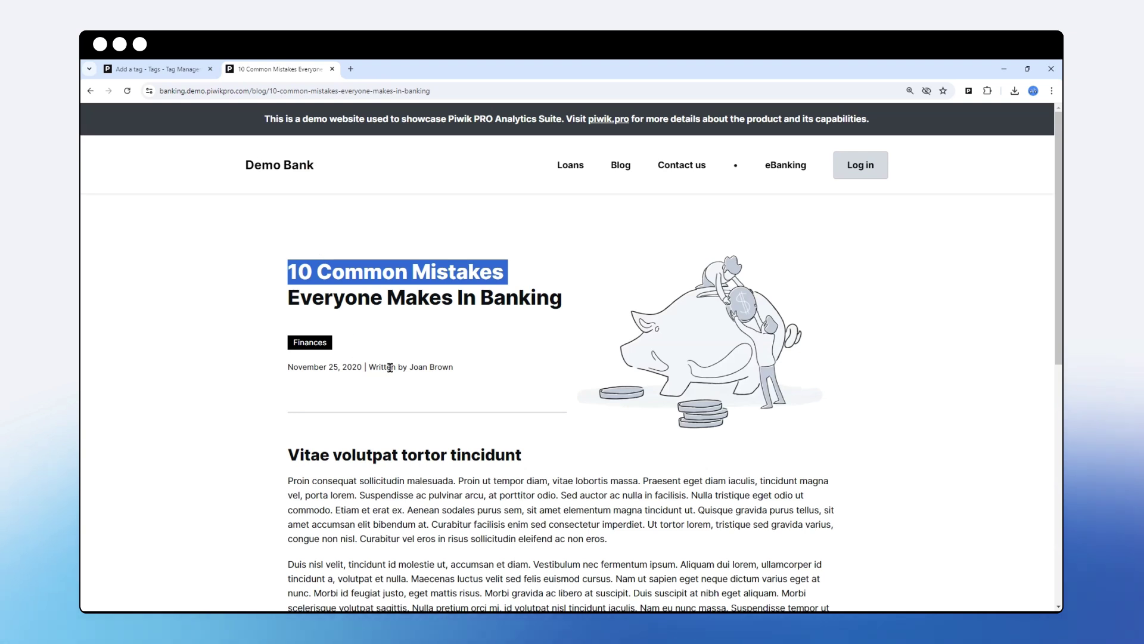
{"action": "left_click_drag", "start_coordinate": [409, 367], "coordinate": [453, 367]}
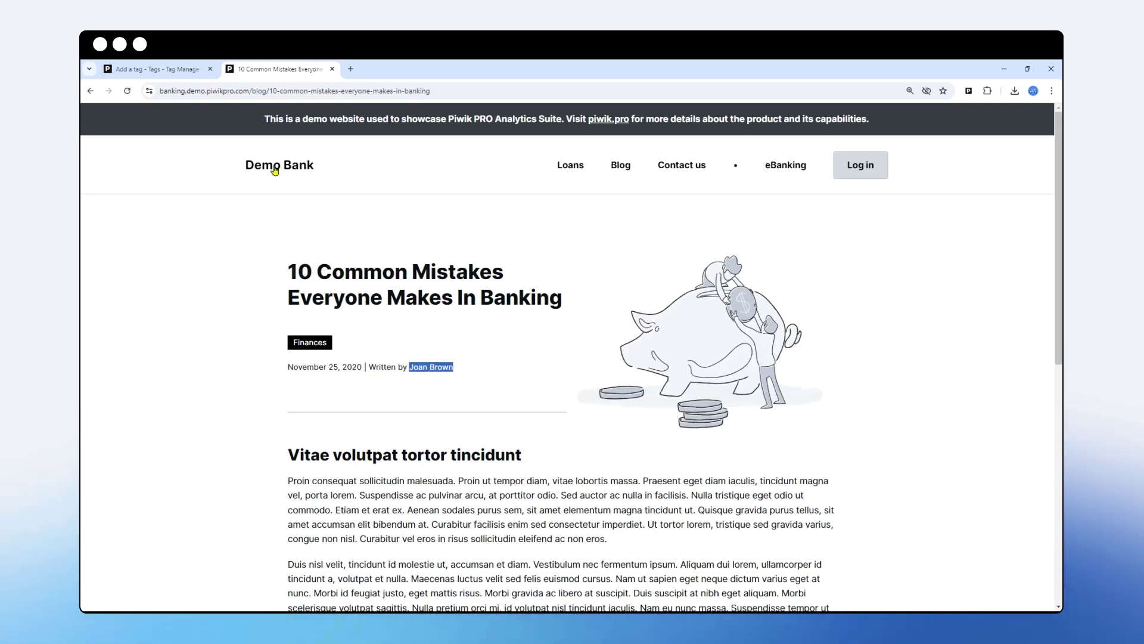
{"action": "key", "text": "ctrl+Tab"}
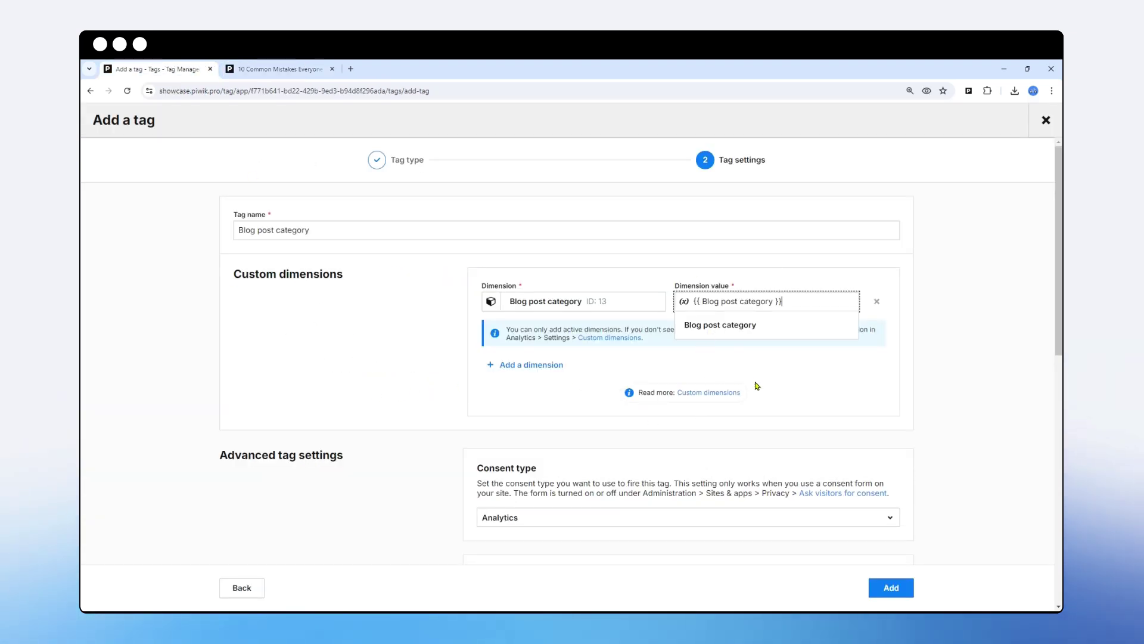
{"action": "left_click", "coordinate": [756, 381]}
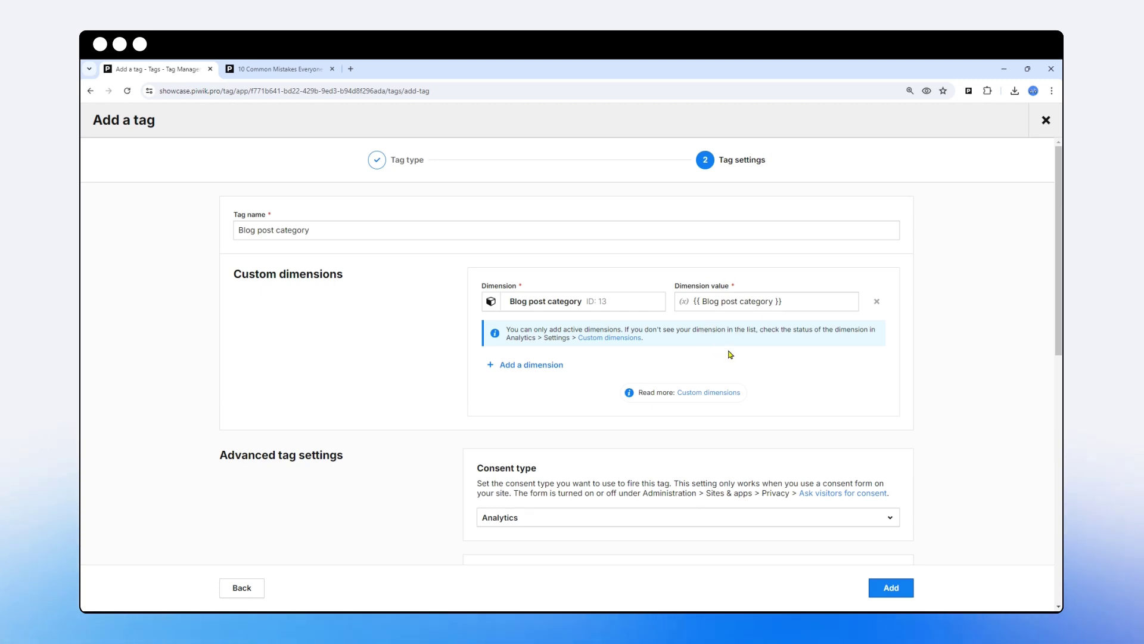
- Review the advanced tag settings and add the Blog post category tag
{"action": "scroll", "coordinate": [596, 352], "scroll_direction": "down", "scroll_amount": 2}
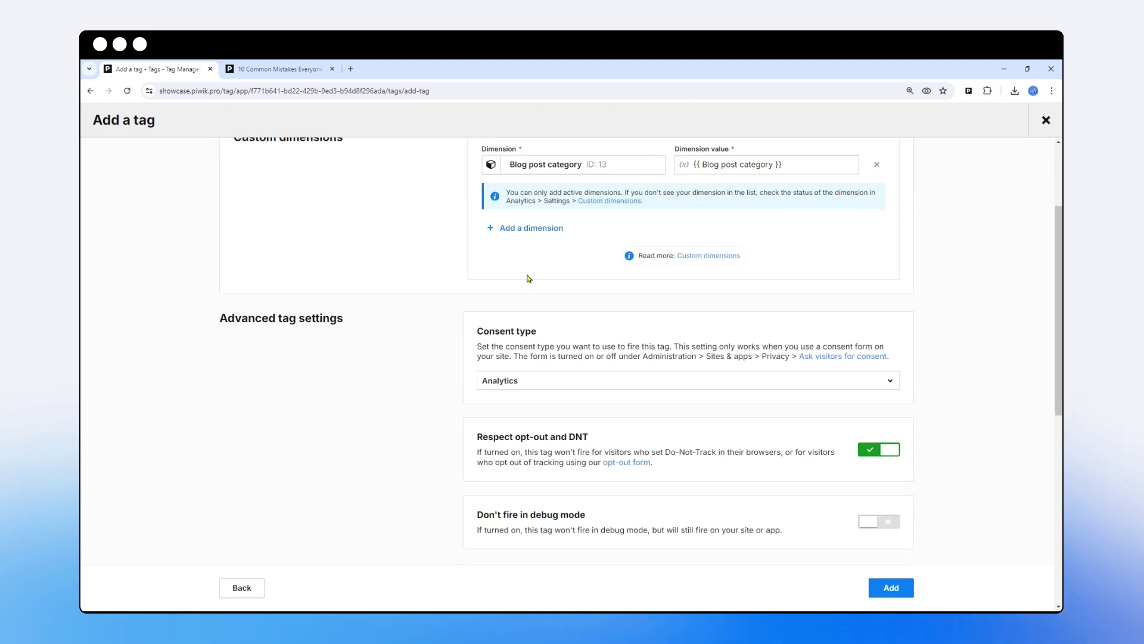
{"action": "scroll", "coordinate": [382, 357], "scroll_direction": "down", "scroll_amount": 2}
{"action": "scroll", "coordinate": [384, 353], "scroll_direction": "up", "scroll_amount": 2}
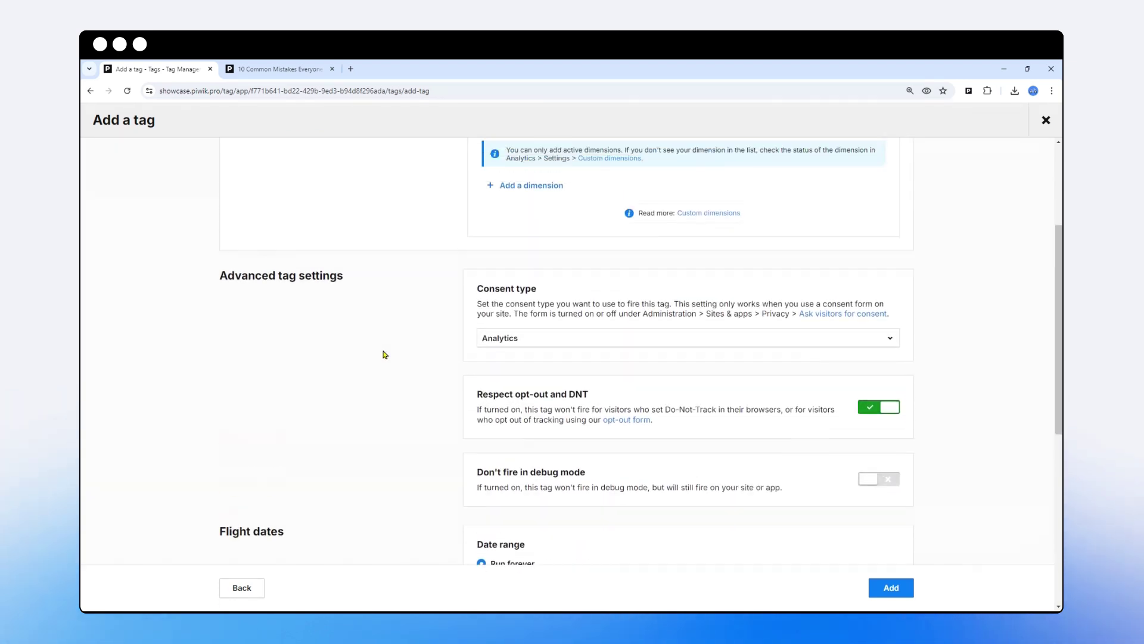
{"action": "scroll", "coordinate": [384, 354], "scroll_direction": "up", "scroll_amount": 2}
{"action": "scroll", "coordinate": [388, 358], "scroll_direction": "down", "scroll_amount": 1}
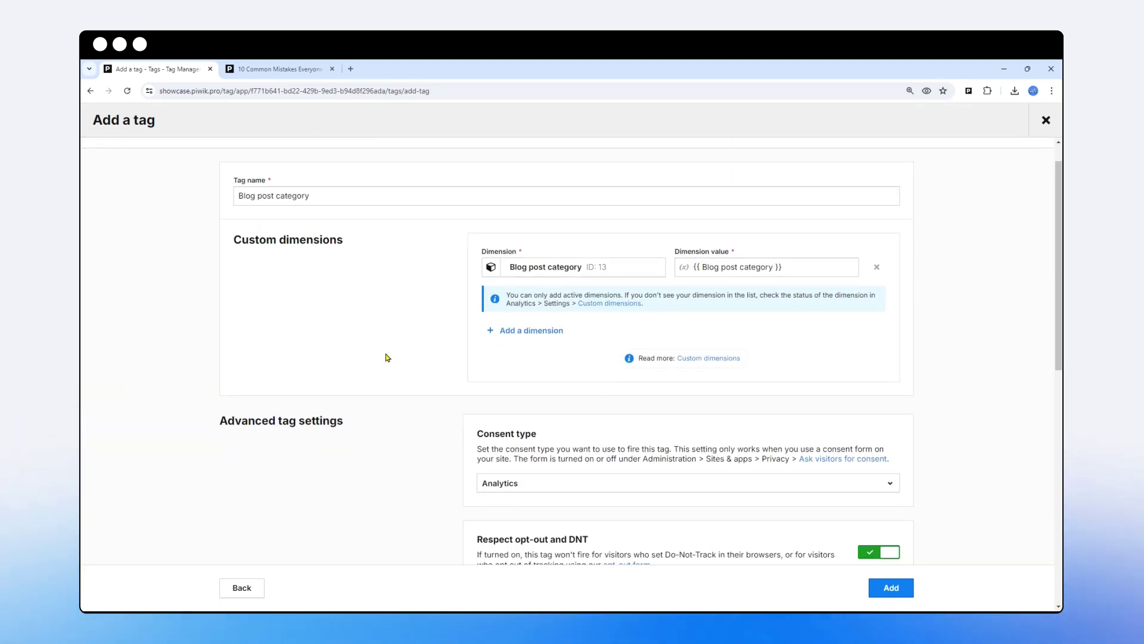
{"action": "scroll", "coordinate": [387, 358], "scroll_direction": "up", "scroll_amount": 1}
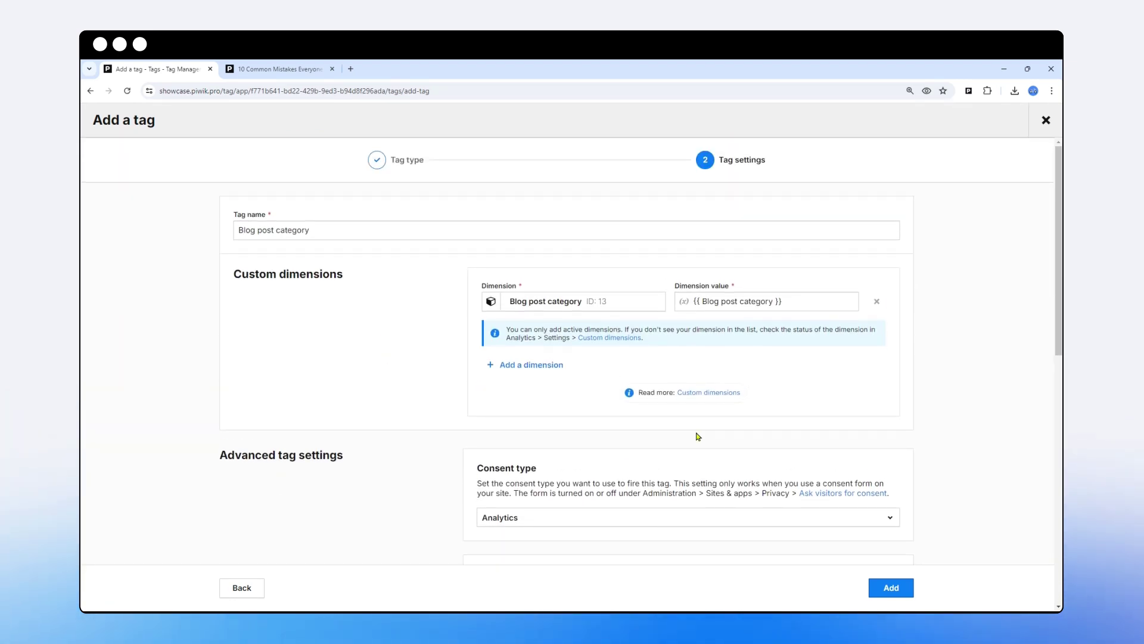
{"action": "left_click", "coordinate": [888, 589]}
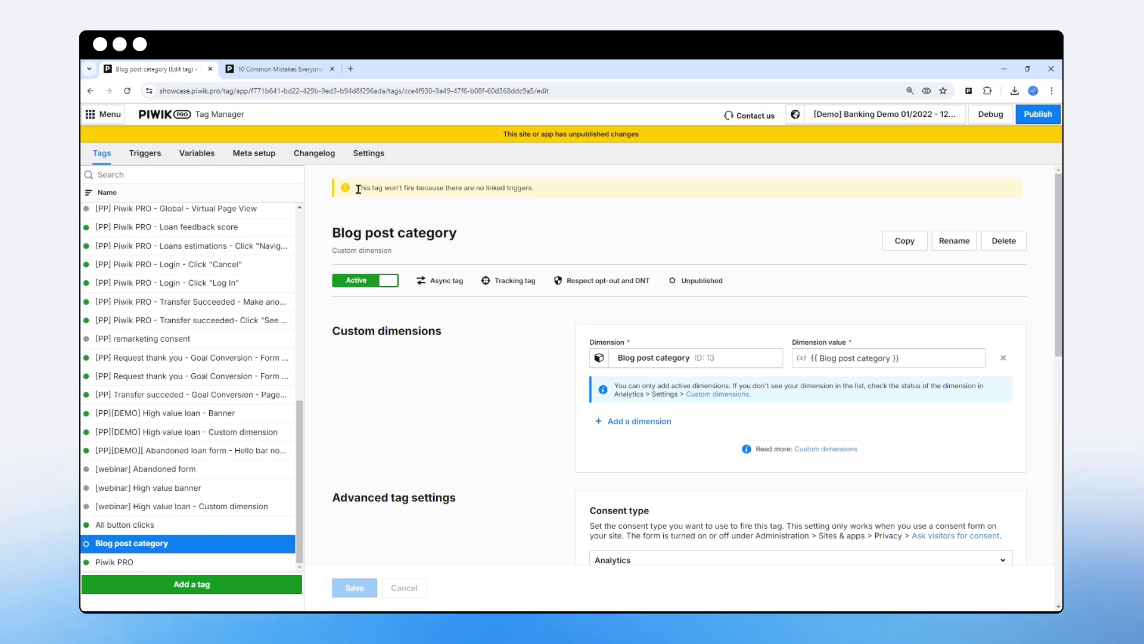
{"action": "left_click_drag", "start_coordinate": [360, 189], "coordinate": [555, 190]}
{"action": "left_click", "coordinate": [501, 257]}
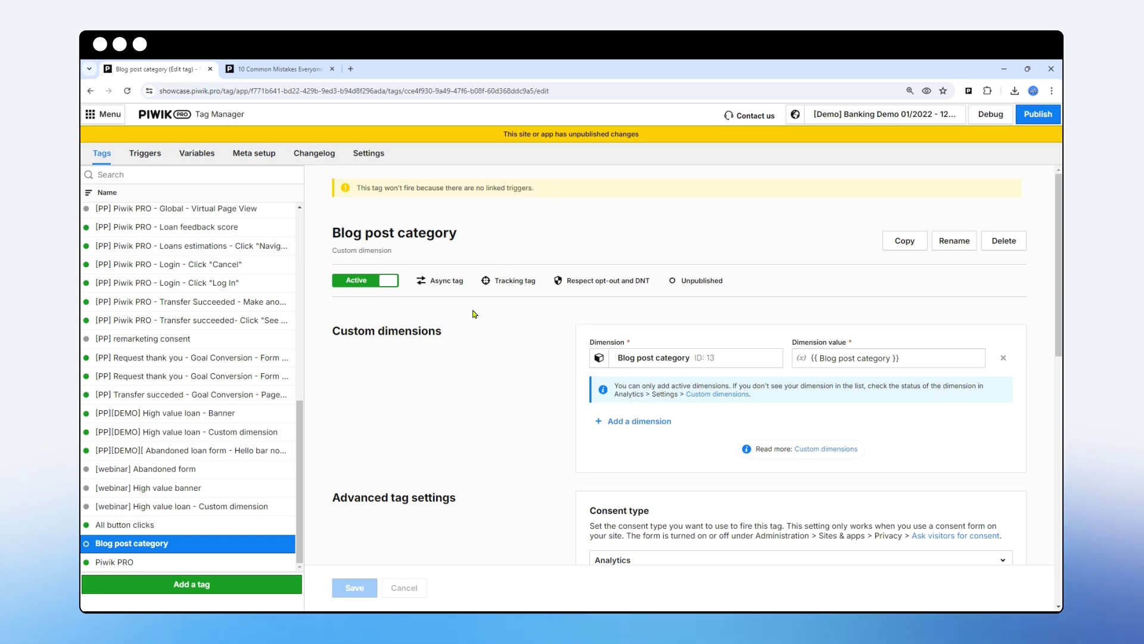
- Start adding a new trigger to the Blog post category tag
{"action": "scroll", "coordinate": [455, 403], "scroll_direction": "down", "scroll_amount": 13}
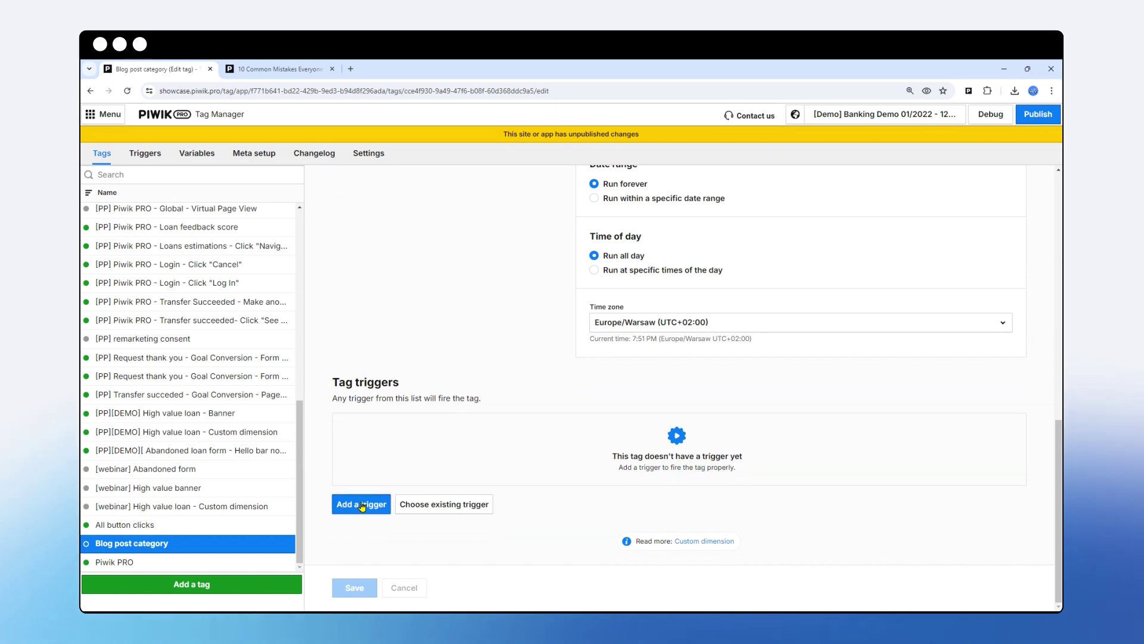
{"action": "left_click", "coordinate": [358, 504]}
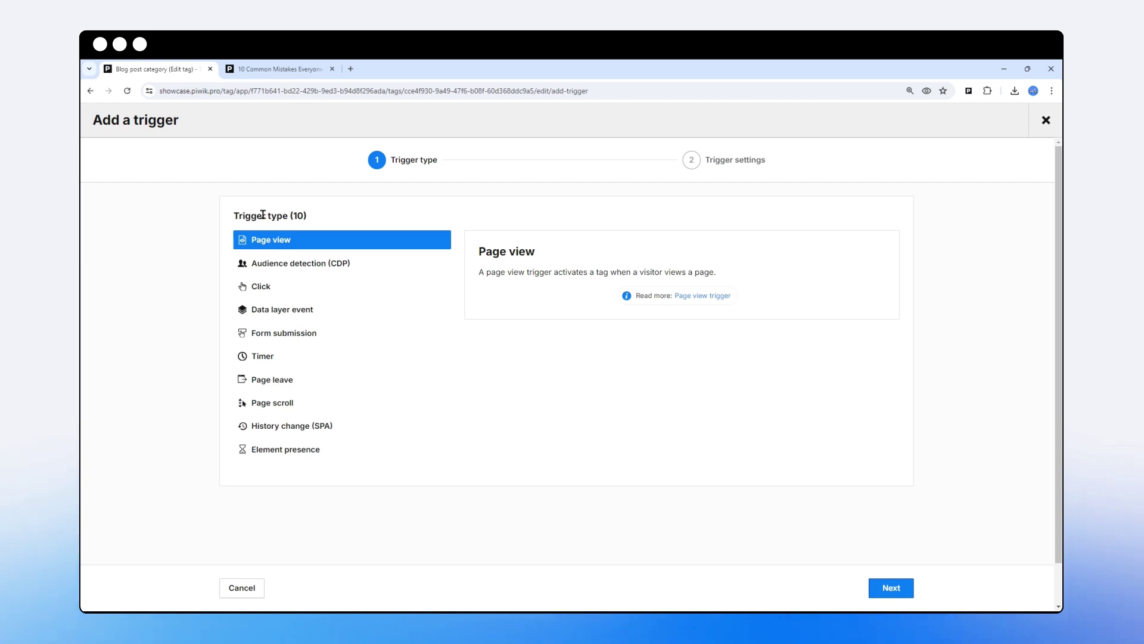
- Look through the demo bank's blog, home and loans pages as page view examples, and return to the trigger setup
{"action": "left_click", "coordinate": [285, 71]}
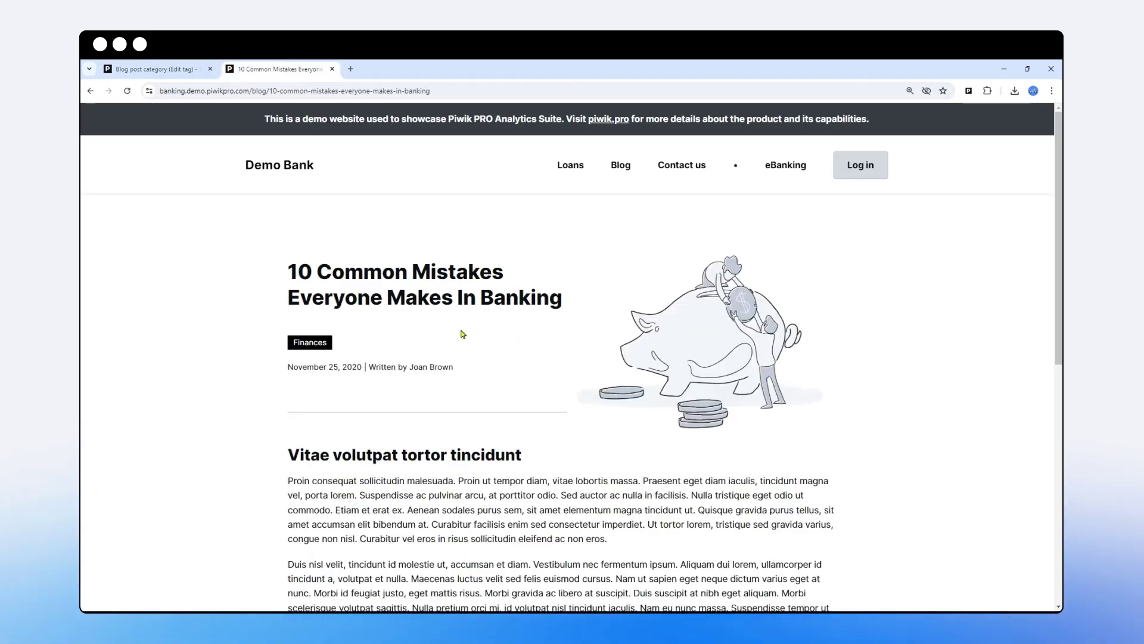
{"action": "left_click", "coordinate": [563, 174]}
{"action": "left_click", "coordinate": [620, 176]}
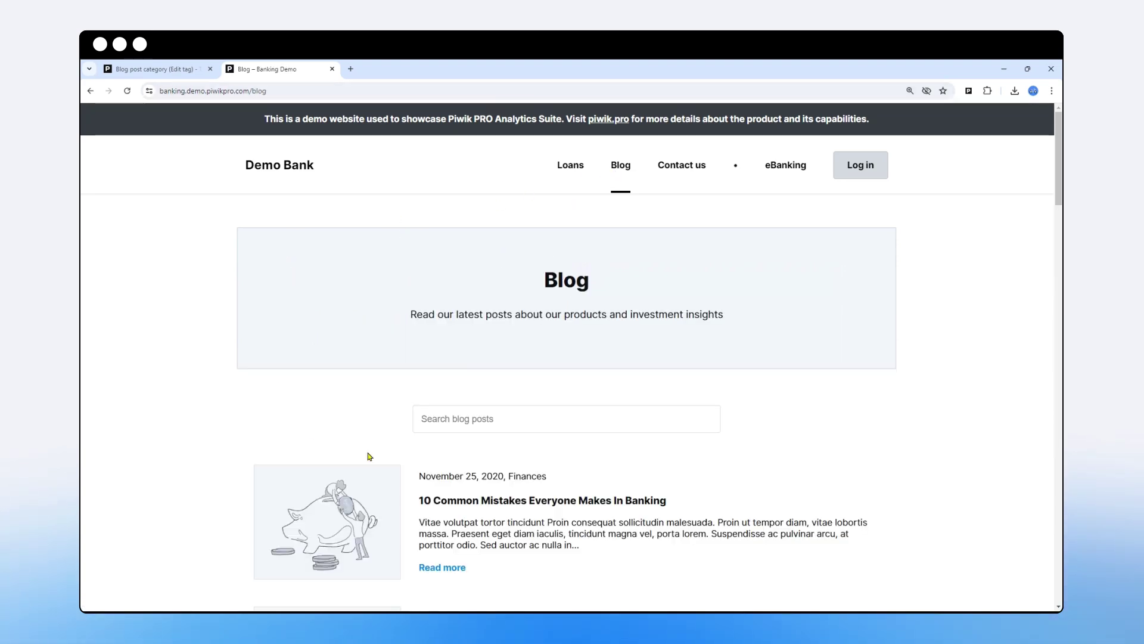
{"action": "left_click", "coordinate": [287, 165]}
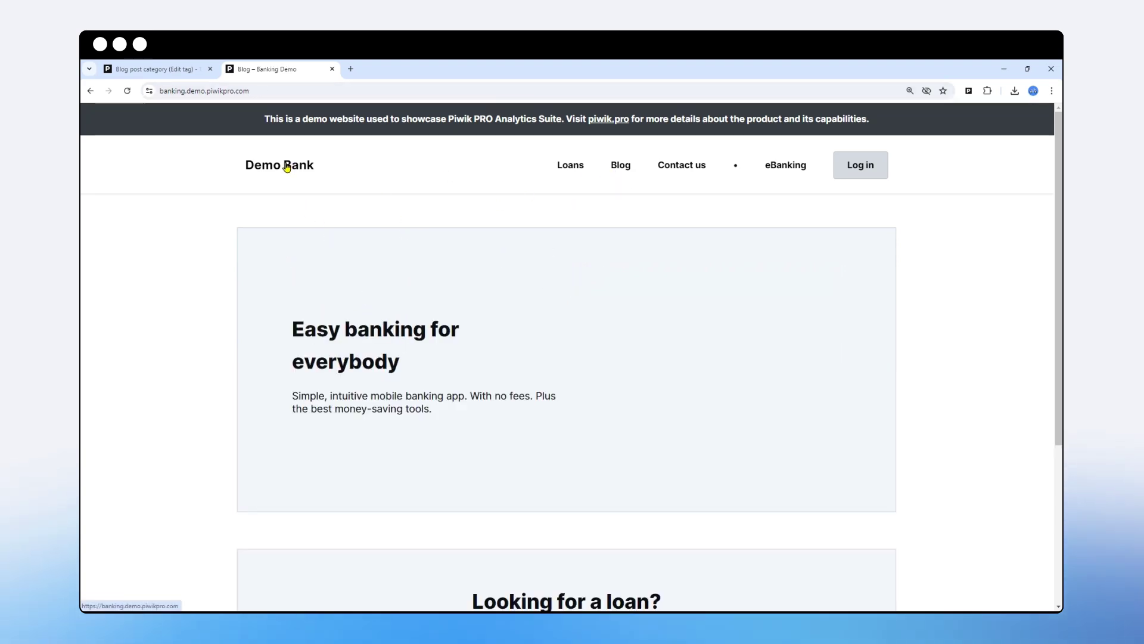
{"action": "left_click", "coordinate": [619, 171]}
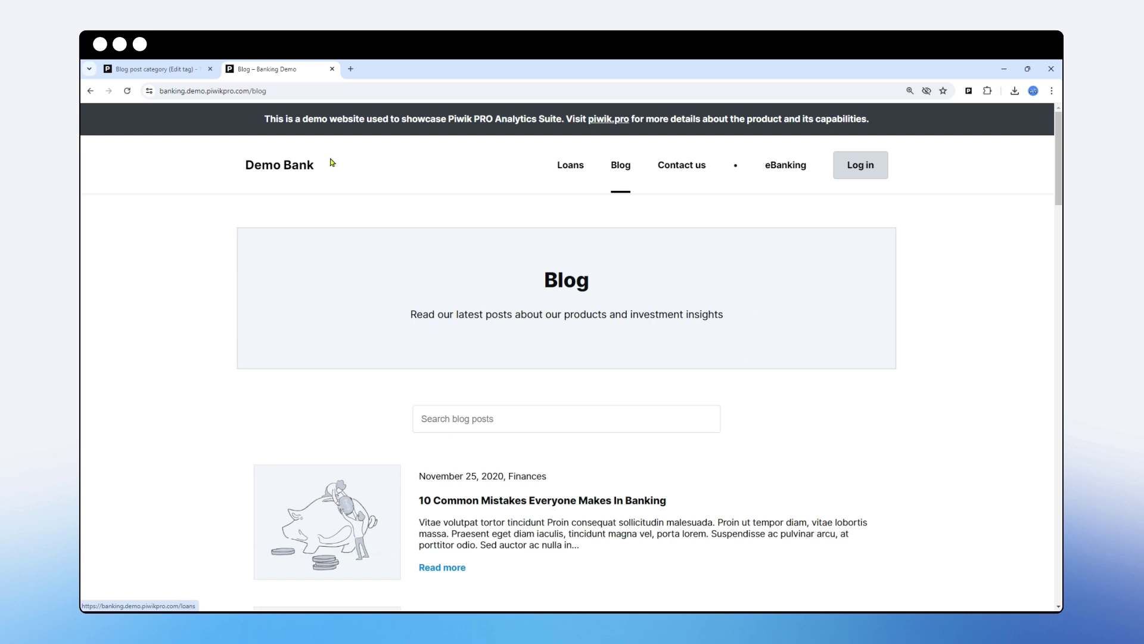
{"action": "left_click", "coordinate": [293, 169]}
{"action": "left_click", "coordinate": [571, 169]}
{"action": "left_click", "coordinate": [622, 172]}
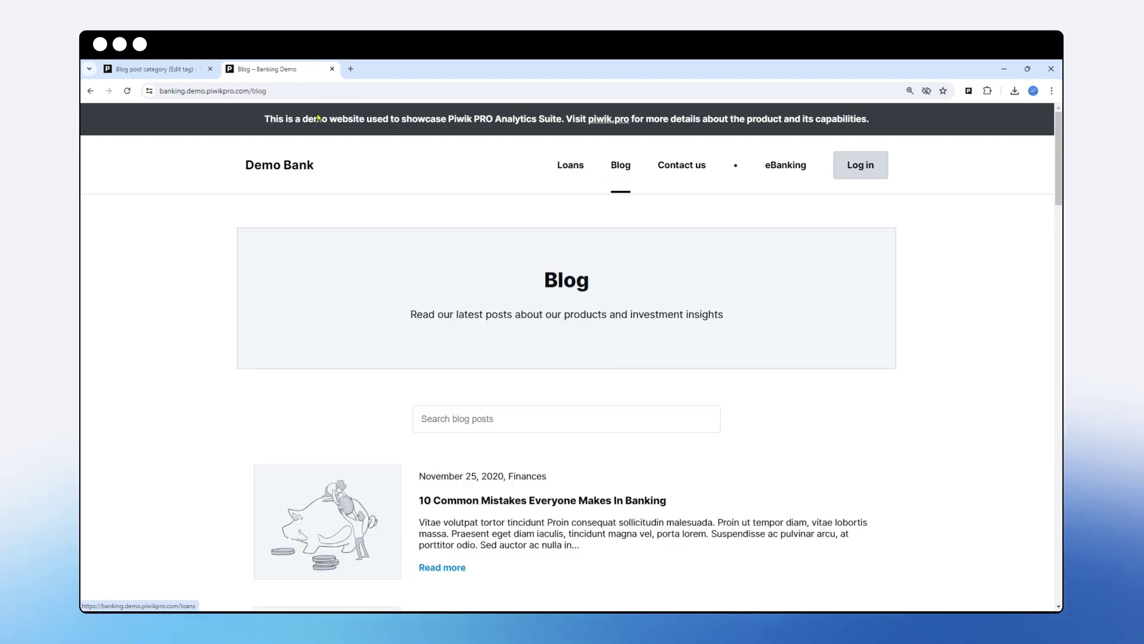
{"action": "left_click", "coordinate": [269, 172]}
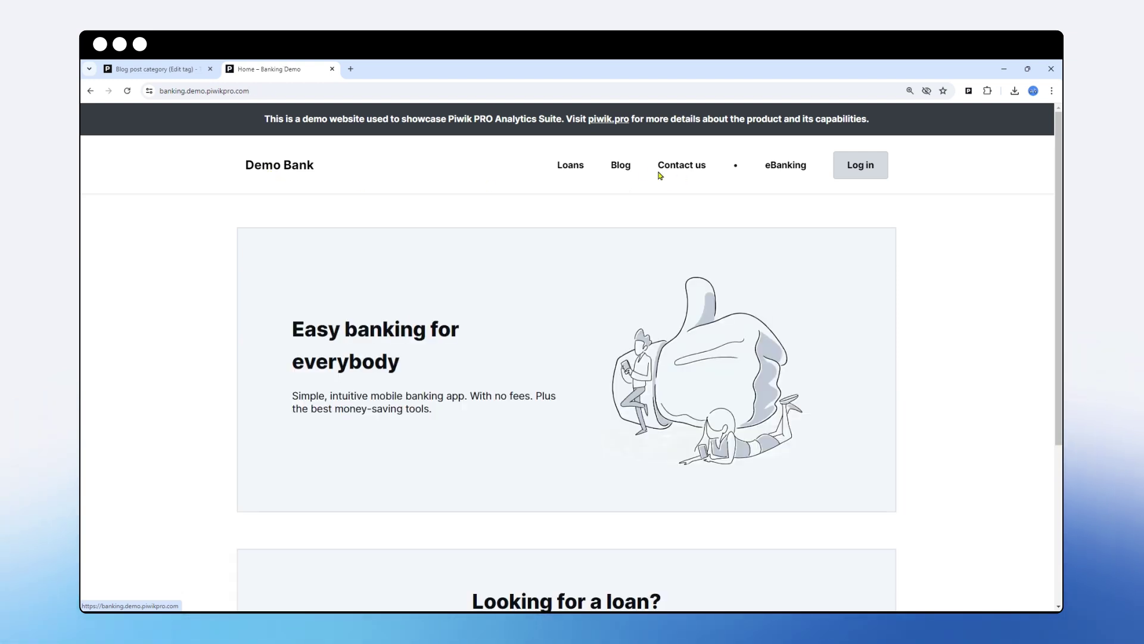
{"action": "left_click", "coordinate": [620, 165]}
{"action": "left_click", "coordinate": [178, 69]}
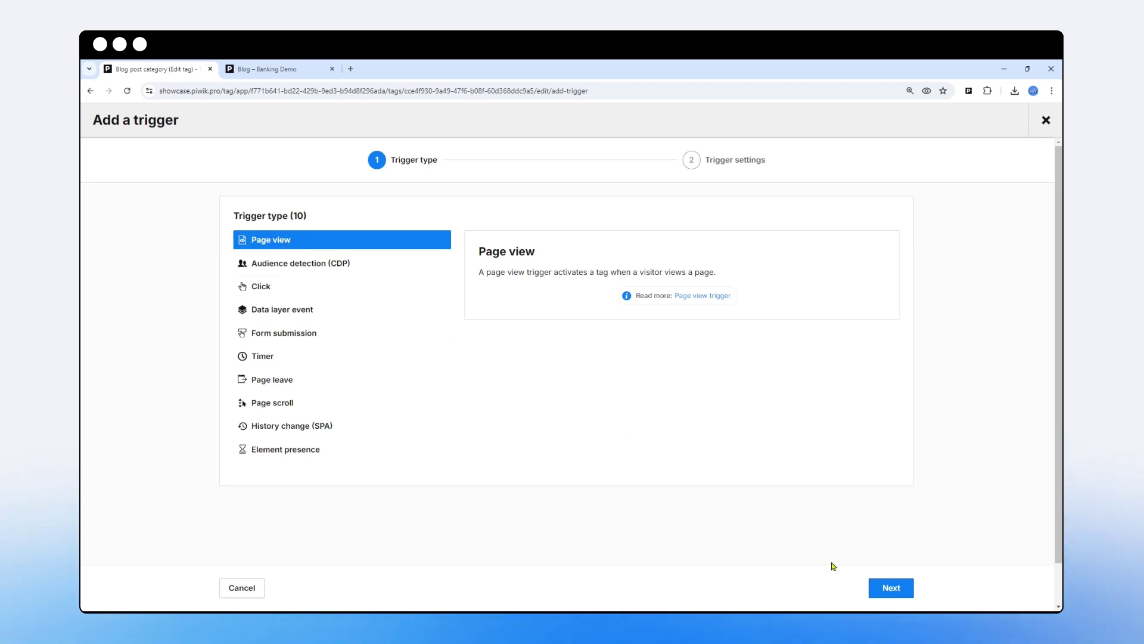
- Use a Page view trigger limited by the condition Page Url contains blog/, and add a second condition row
{"action": "left_click", "coordinate": [890, 588]}
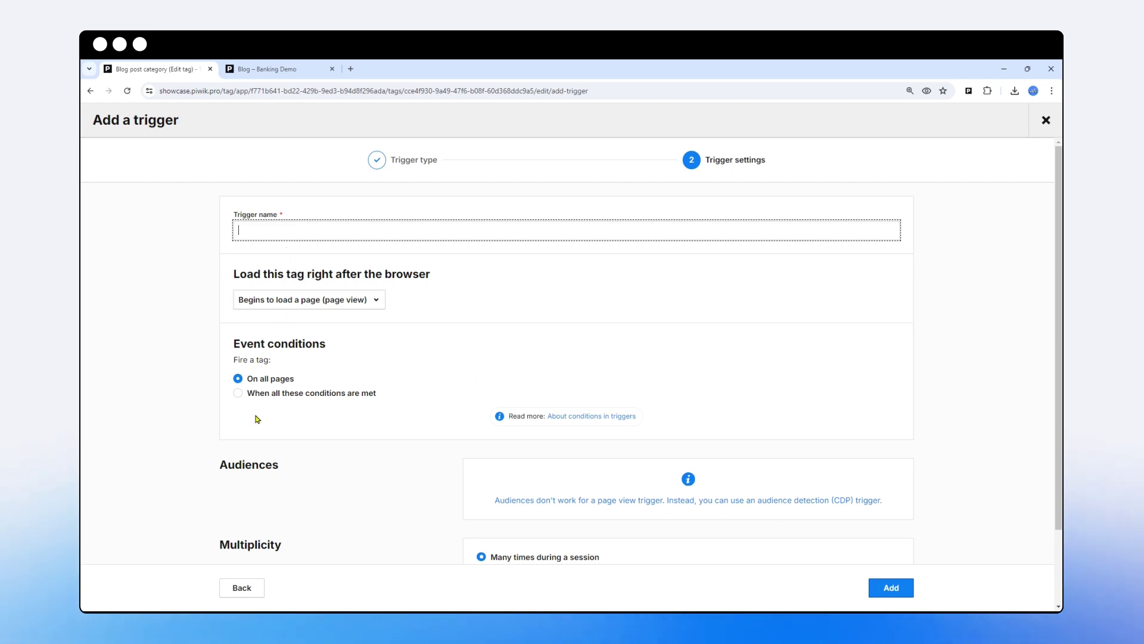
{"action": "left_click", "coordinate": [239, 396]}
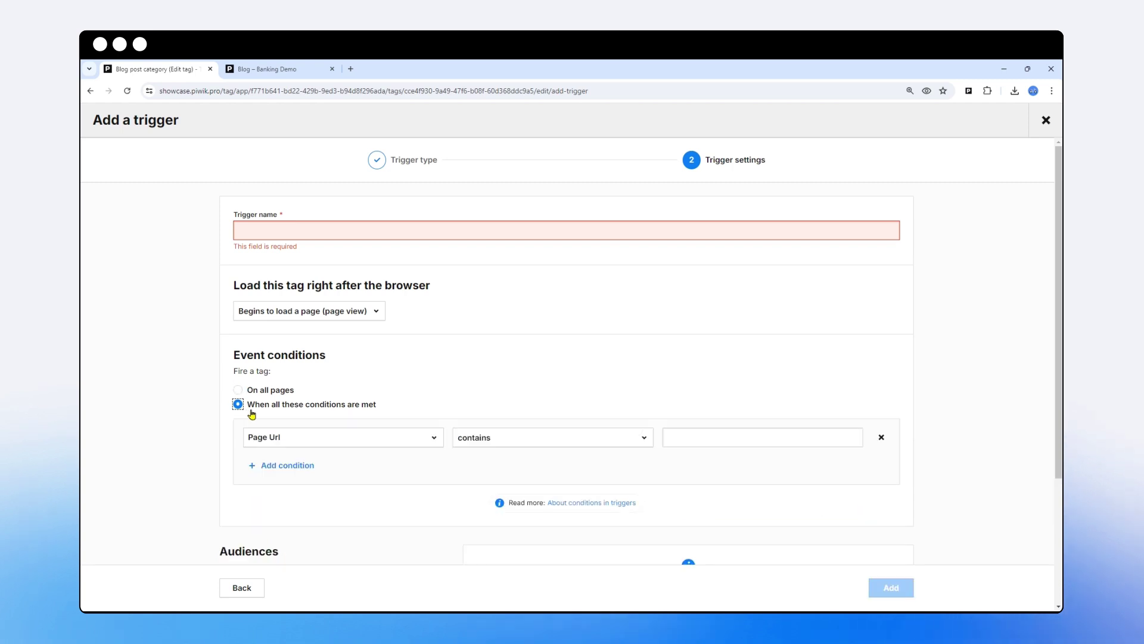
{"action": "scroll", "coordinate": [316, 391], "scroll_direction": "down", "scroll_amount": 1}
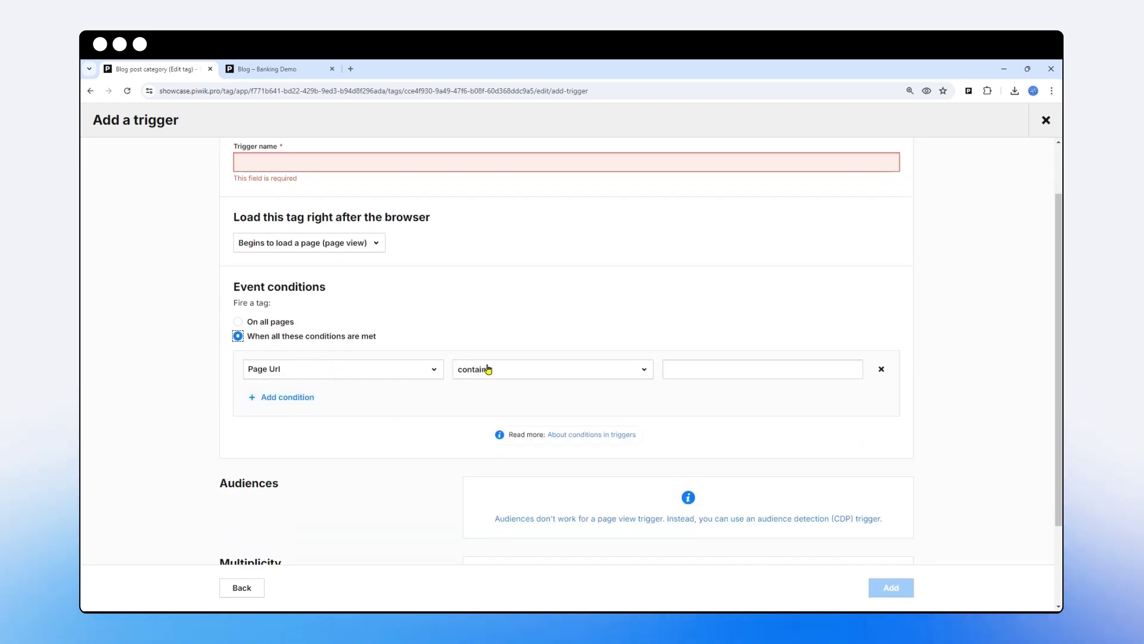
{"action": "left_click", "coordinate": [708, 372]}
{"action": "type", "text": "blog/"}
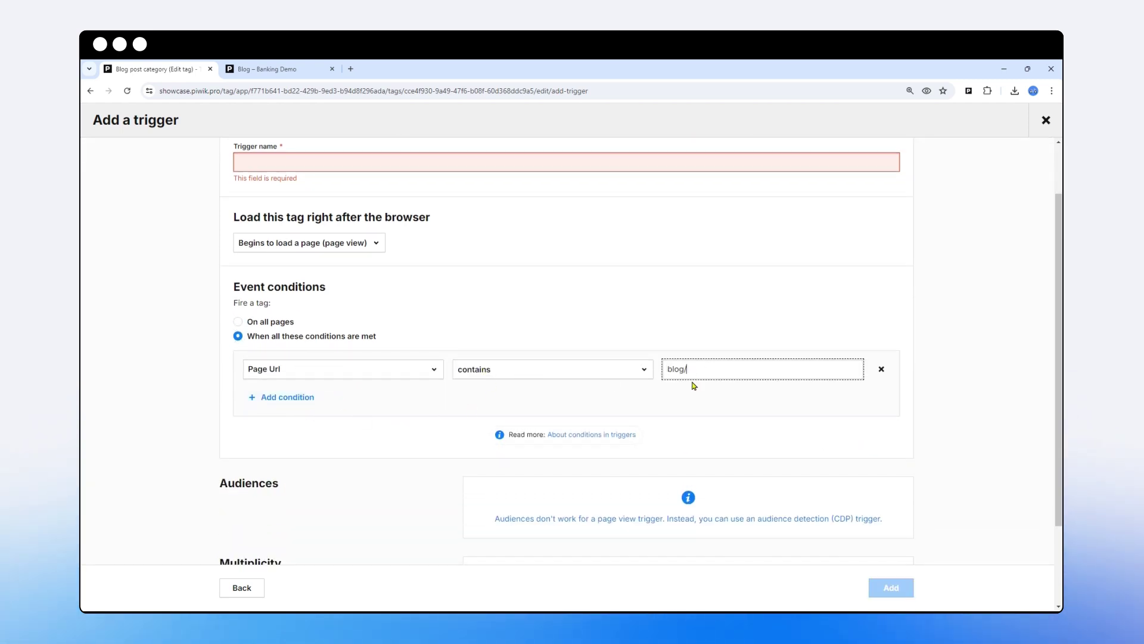
{"action": "left_click", "coordinate": [288, 398]}
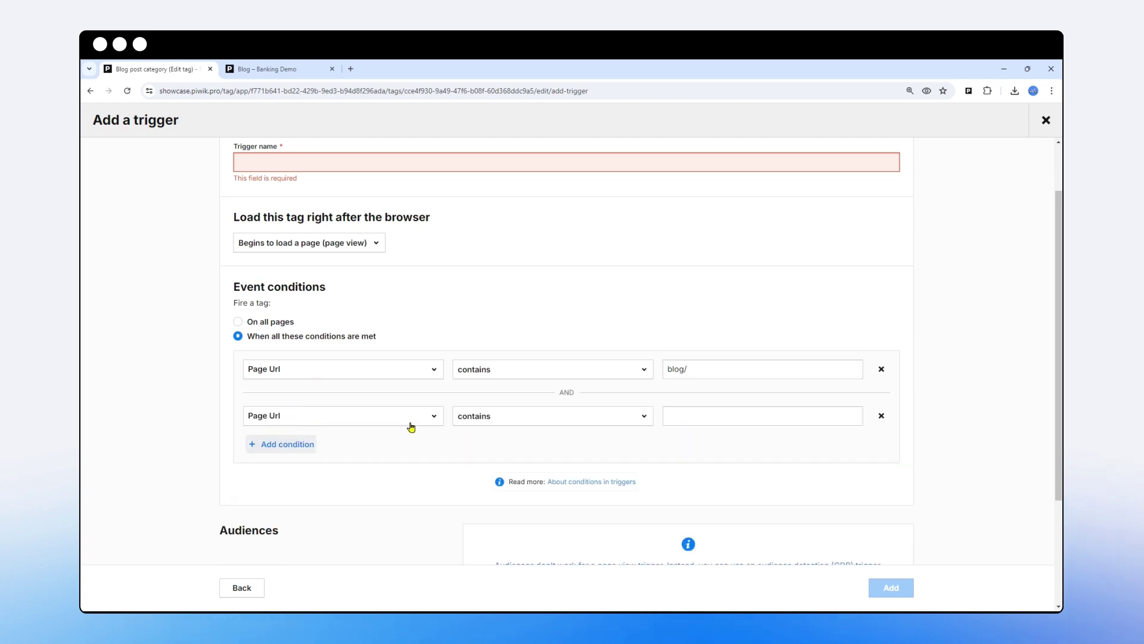
- Compare the URL of the demo bank's blog listing with that of the 10 Common Mistakes post, and return to the trigger
{"action": "left_click", "coordinate": [295, 70]}
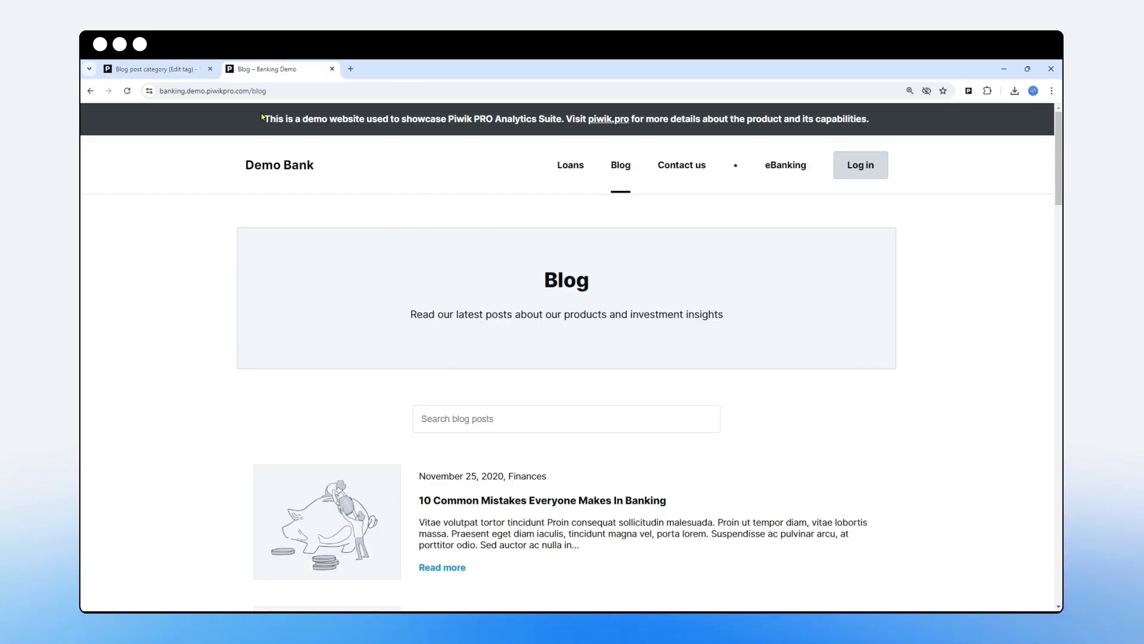
{"action": "left_click_drag", "start_coordinate": [225, 91], "coordinate": [291, 90]}
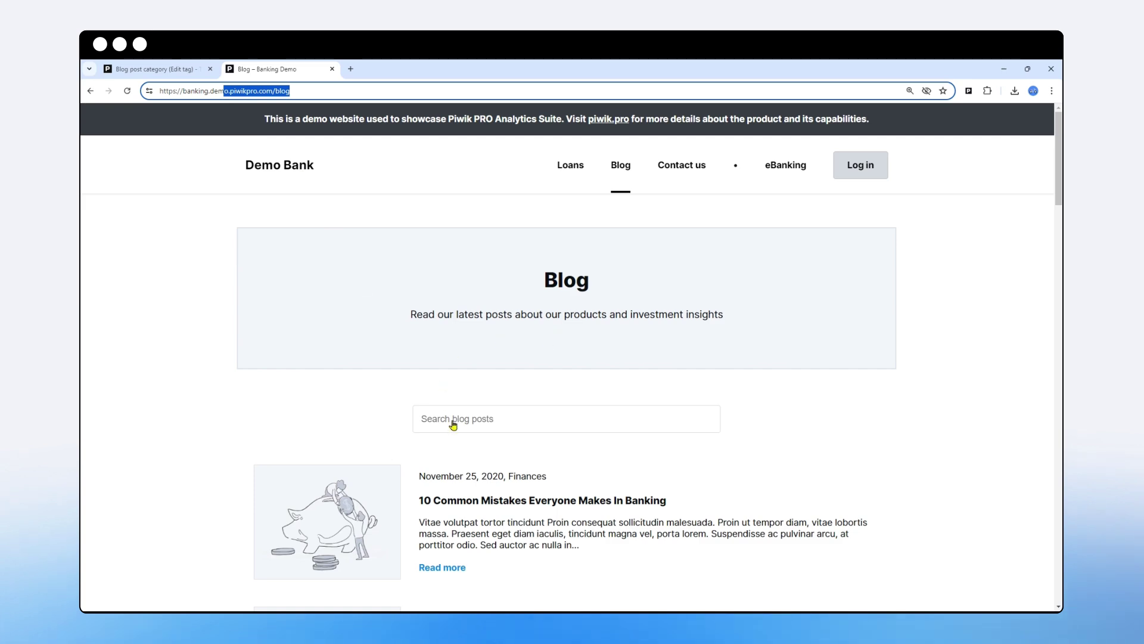
{"action": "scroll", "coordinate": [455, 412], "scroll_direction": "down", "scroll_amount": 3}
{"action": "scroll", "coordinate": [475, 424], "scroll_direction": "up", "scroll_amount": 4}
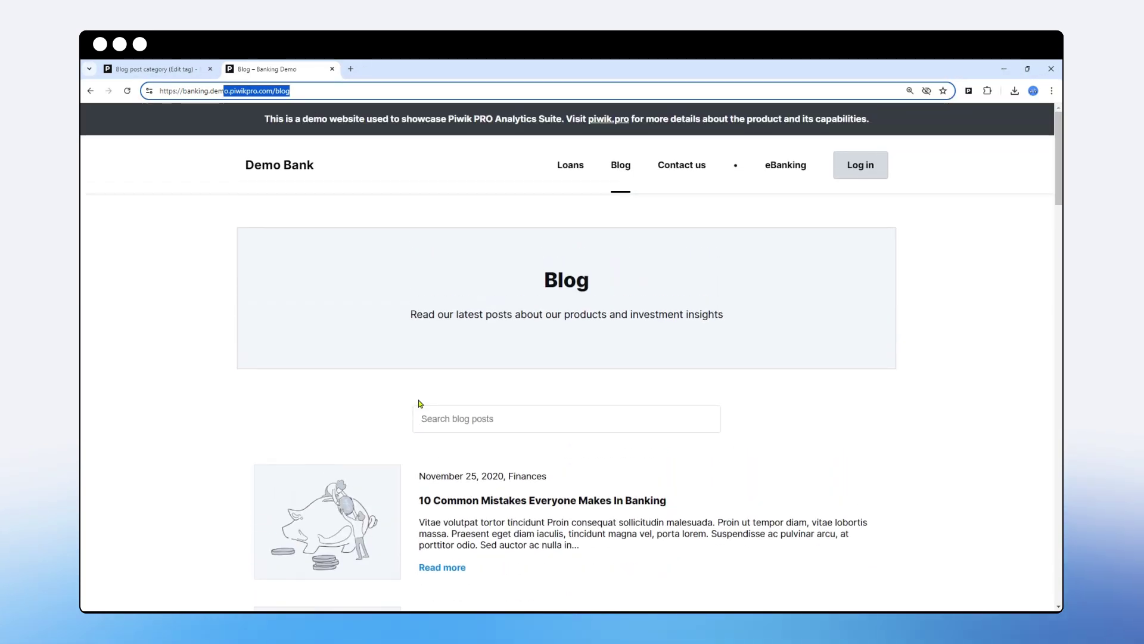
{"action": "scroll", "coordinate": [420, 403], "scroll_direction": "down", "scroll_amount": 2}
{"action": "left_click", "coordinate": [434, 401]}
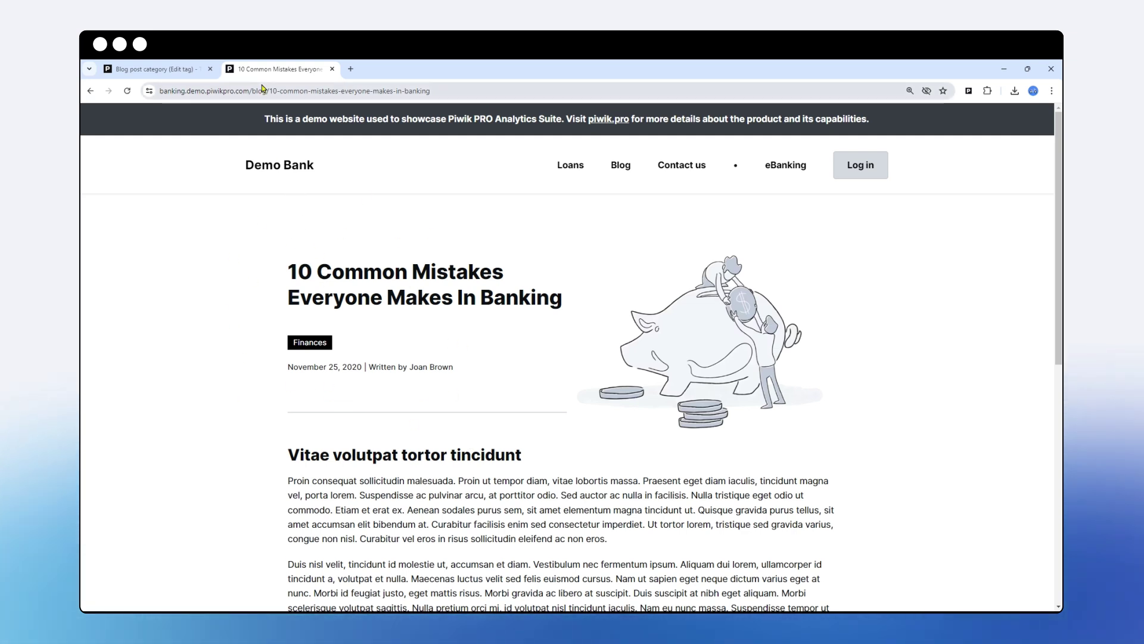
{"action": "left_click_drag", "start_coordinate": [255, 89], "coordinate": [454, 91]}
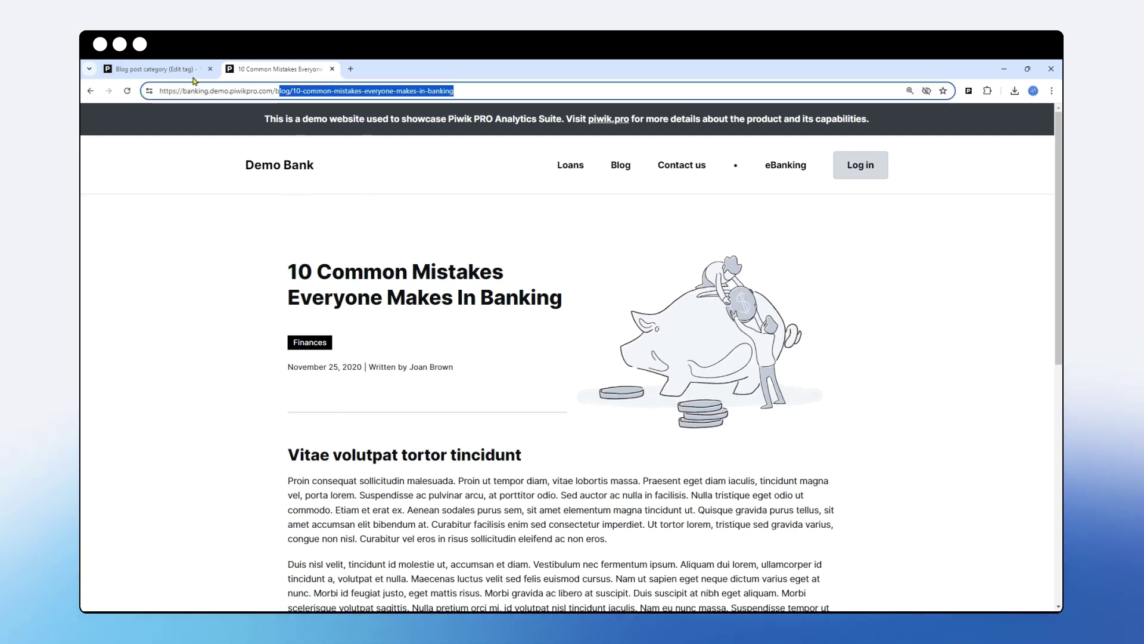
{"action": "left_click", "coordinate": [182, 70]}
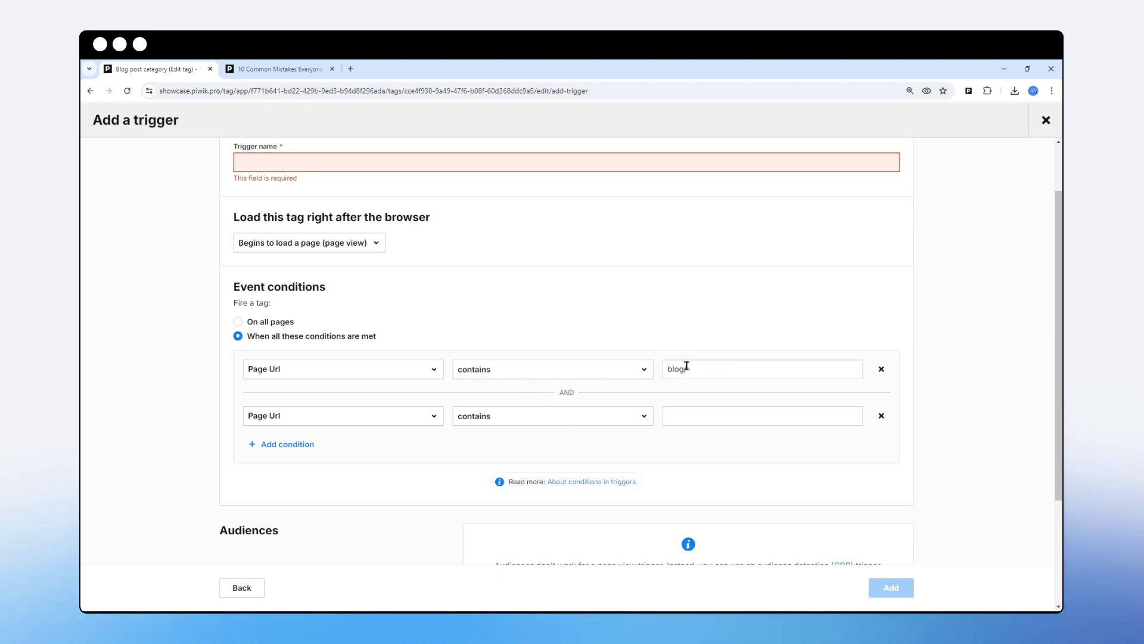
- Set the trigger's second condition to Page Url doesn't end with blog
{"action": "left_click_drag", "start_coordinate": [686, 369], "coordinate": [662, 395]}
{"action": "left_click", "coordinate": [537, 423]}
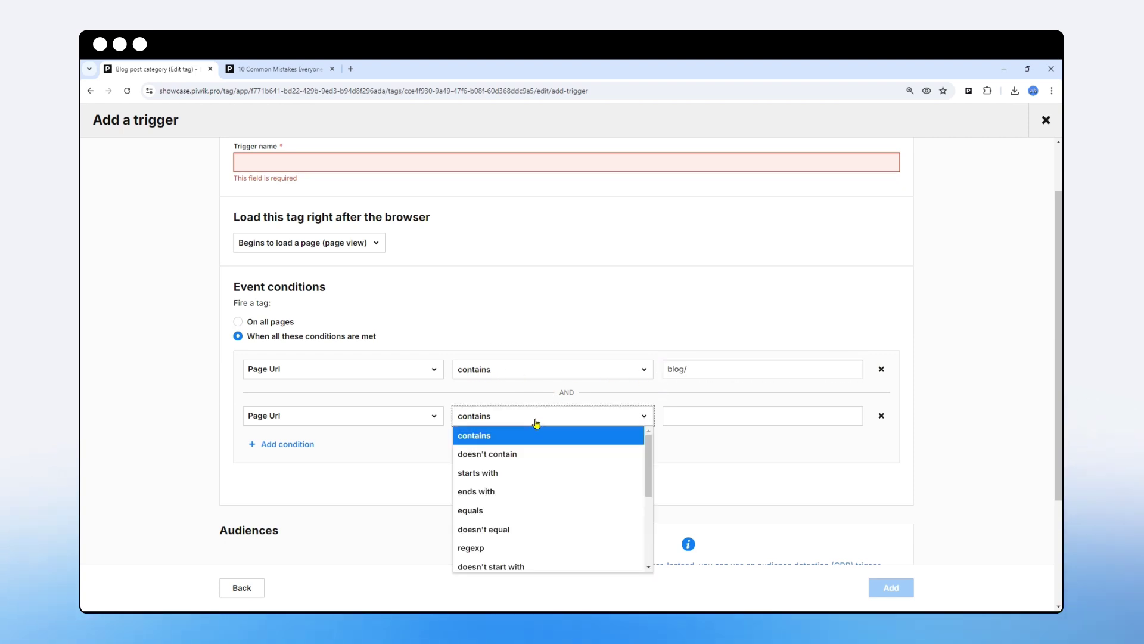
{"action": "scroll", "coordinate": [524, 463], "scroll_direction": "down", "scroll_amount": 2}
{"action": "left_click", "coordinate": [531, 480]}
{"action": "left_click", "coordinate": [686, 416]}
{"action": "type", "text": "b"}
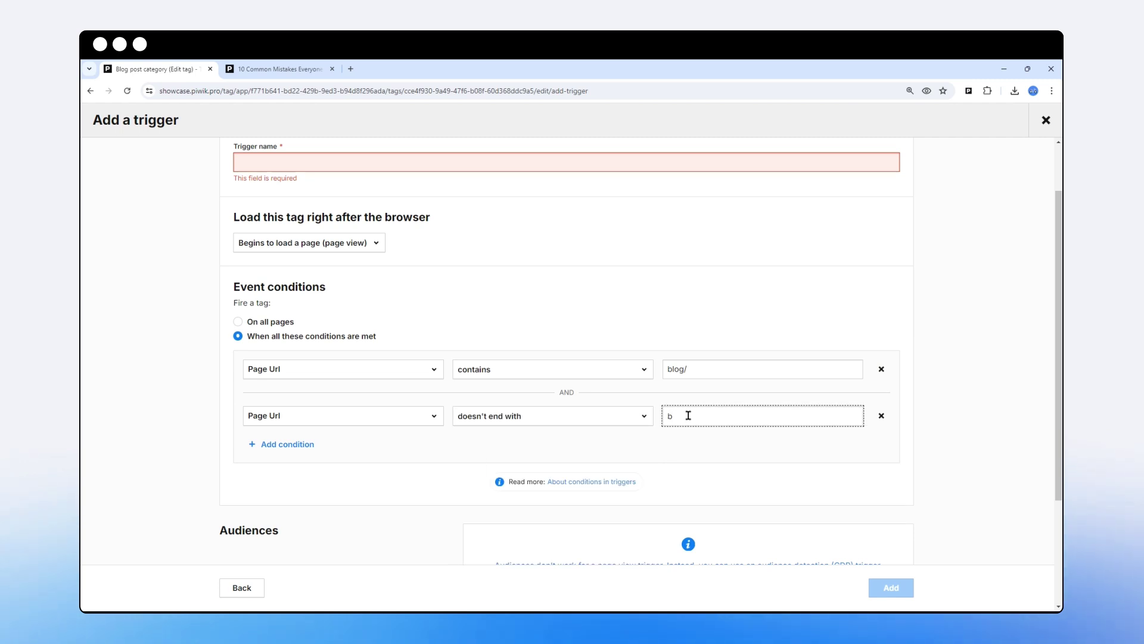
{"action": "type", "text": "log"}
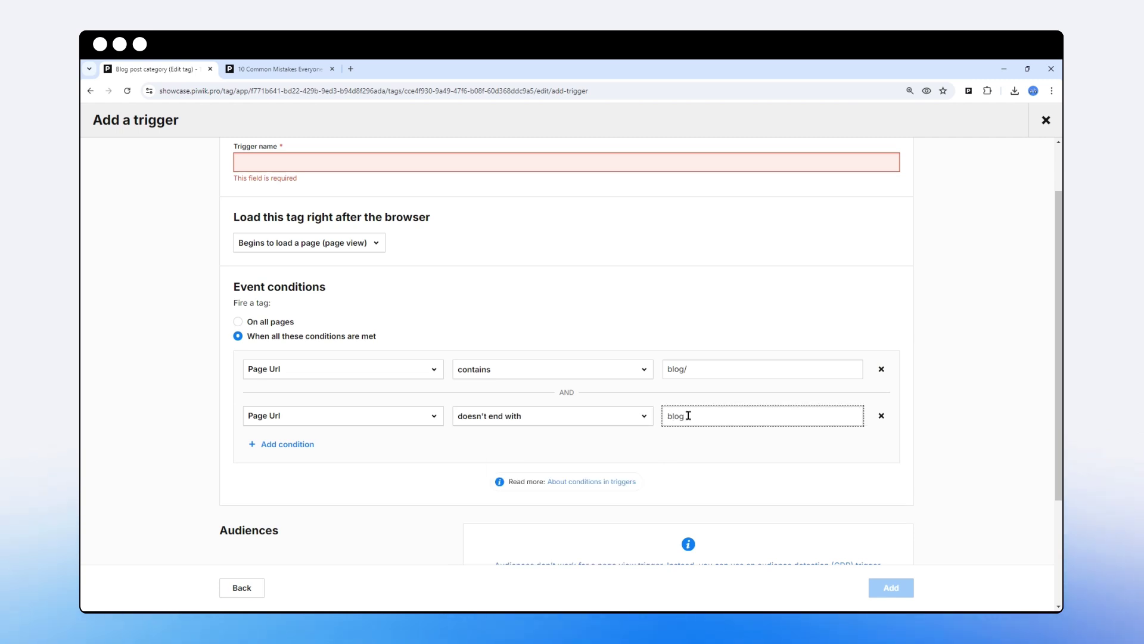
- Add a third trigger condition requiring that Page Url doesn't end with blog/
{"action": "left_click", "coordinate": [305, 444]}
{"action": "left_click", "coordinate": [496, 470]}
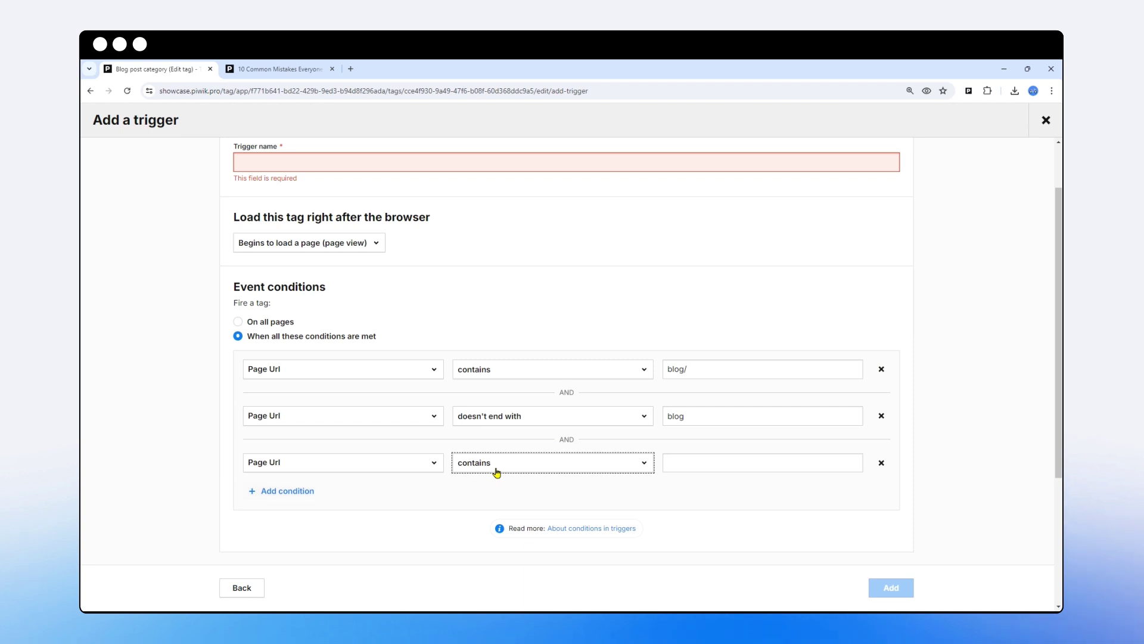
{"action": "scroll", "coordinate": [525, 400], "scroll_direction": "down", "scroll_amount": 1}
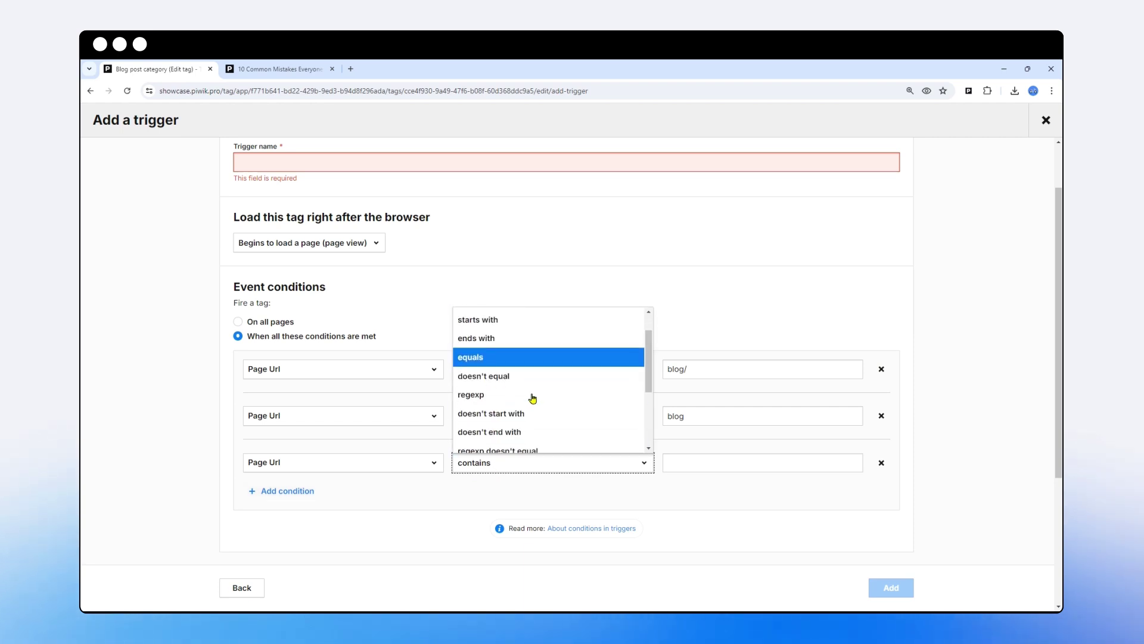
{"action": "left_click", "coordinate": [526, 430]}
{"action": "left_click", "coordinate": [686, 460]}
{"action": "type", "text": "bl"}
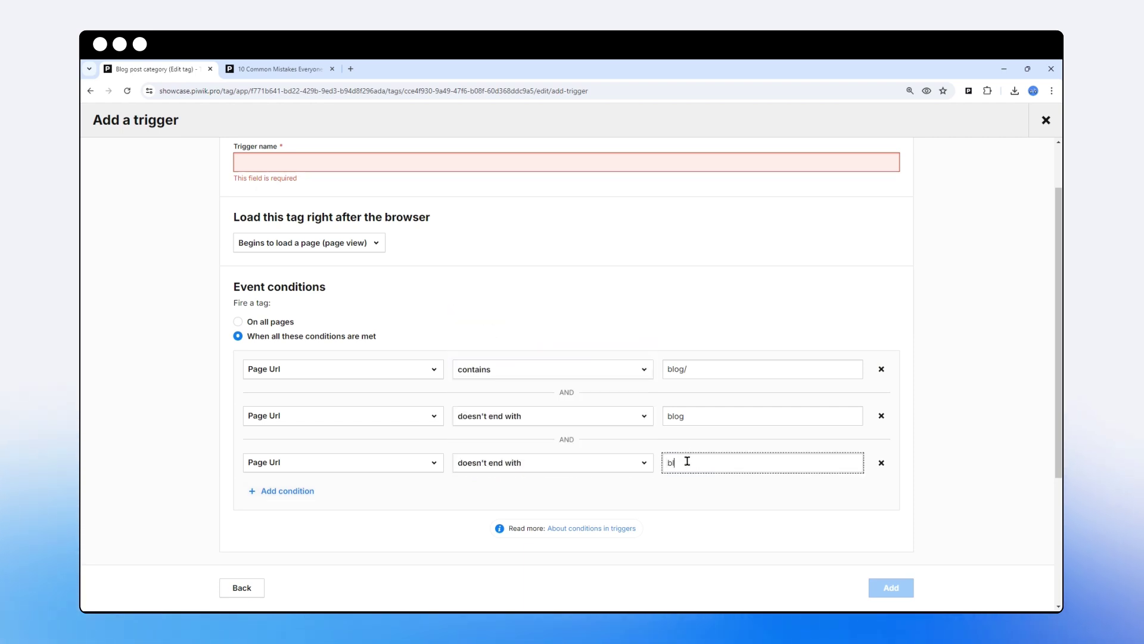
{"action": "type", "text": "og/"}
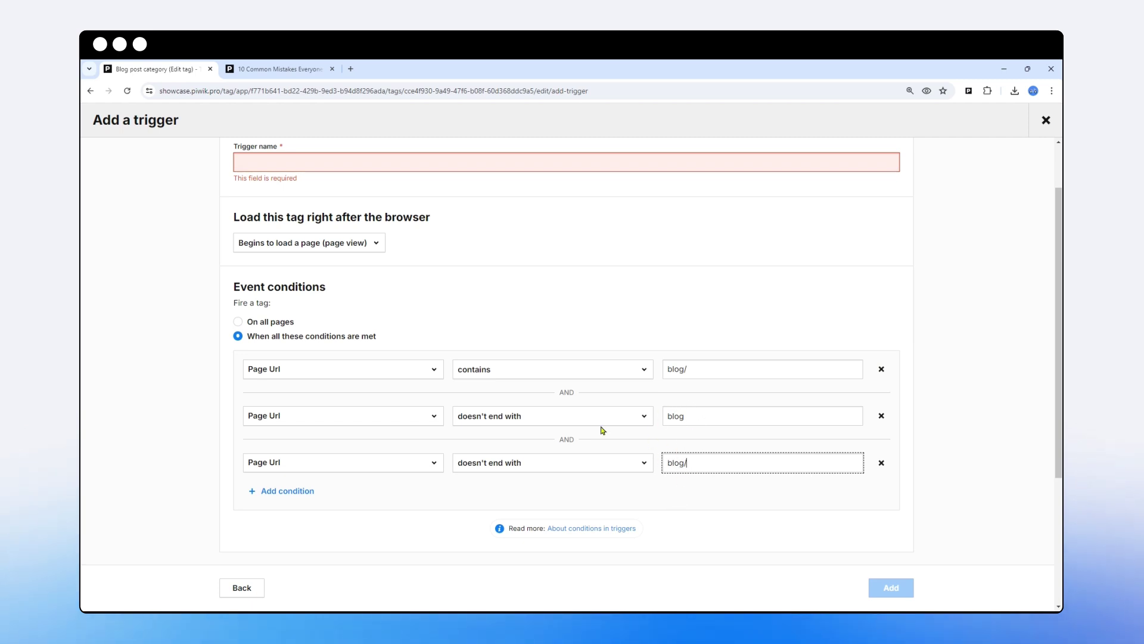
- Check the blog listing's URL and the category label on the 10 Common Mistakes post against the trigger conditions
{"action": "left_click", "coordinate": [287, 69]}
{"action": "left_click", "coordinate": [614, 168]}
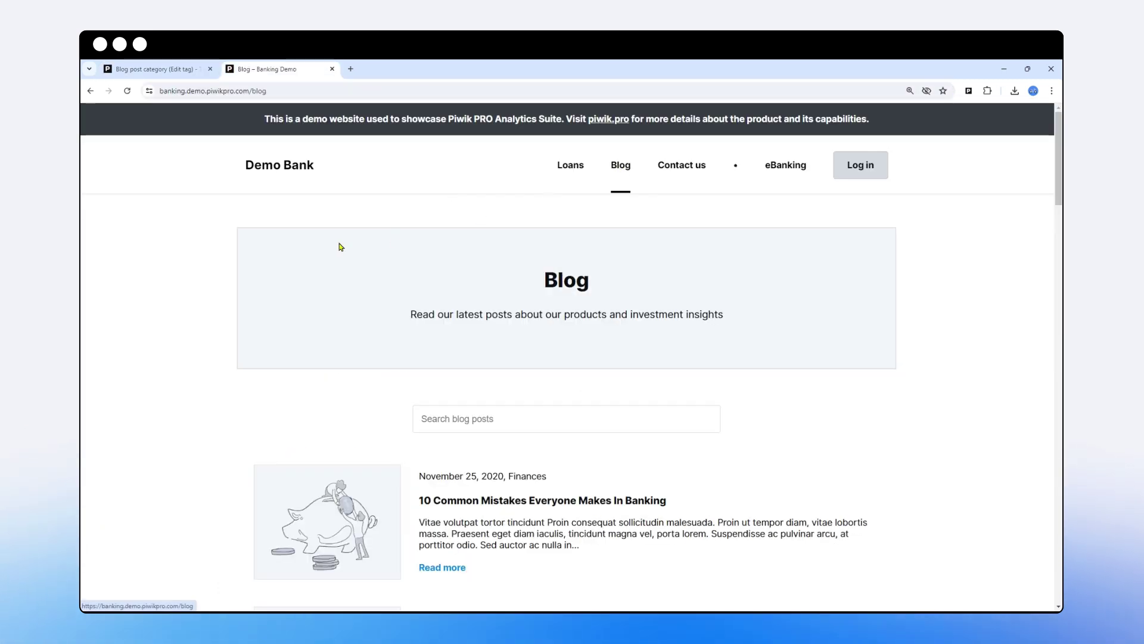
{"action": "left_click", "coordinate": [268, 91]}
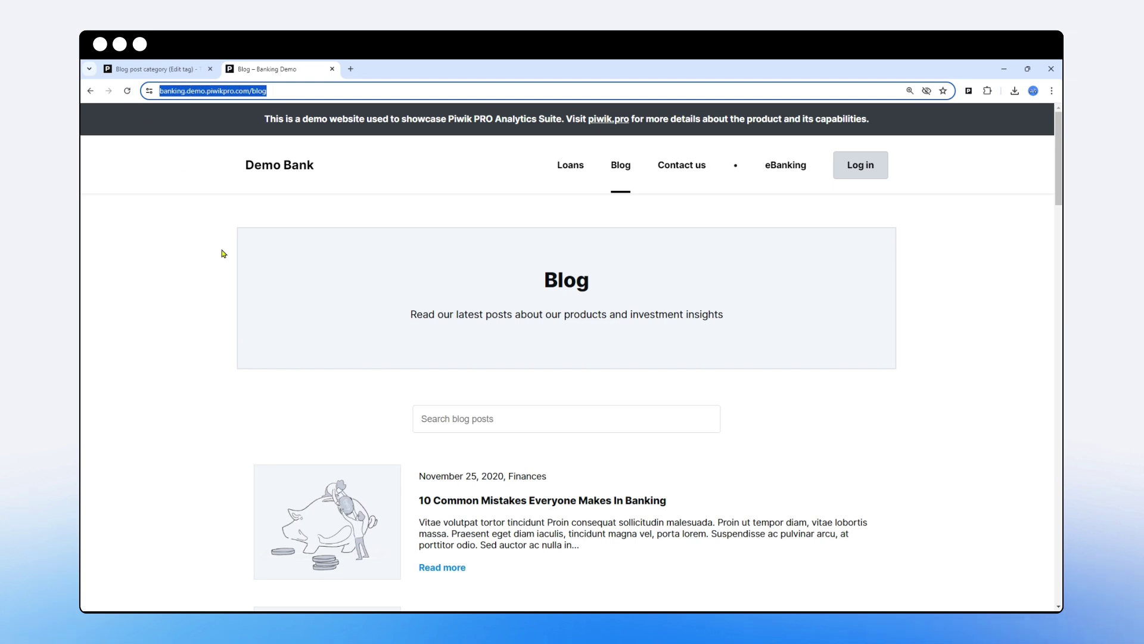
{"action": "left_click", "coordinate": [154, 69]}
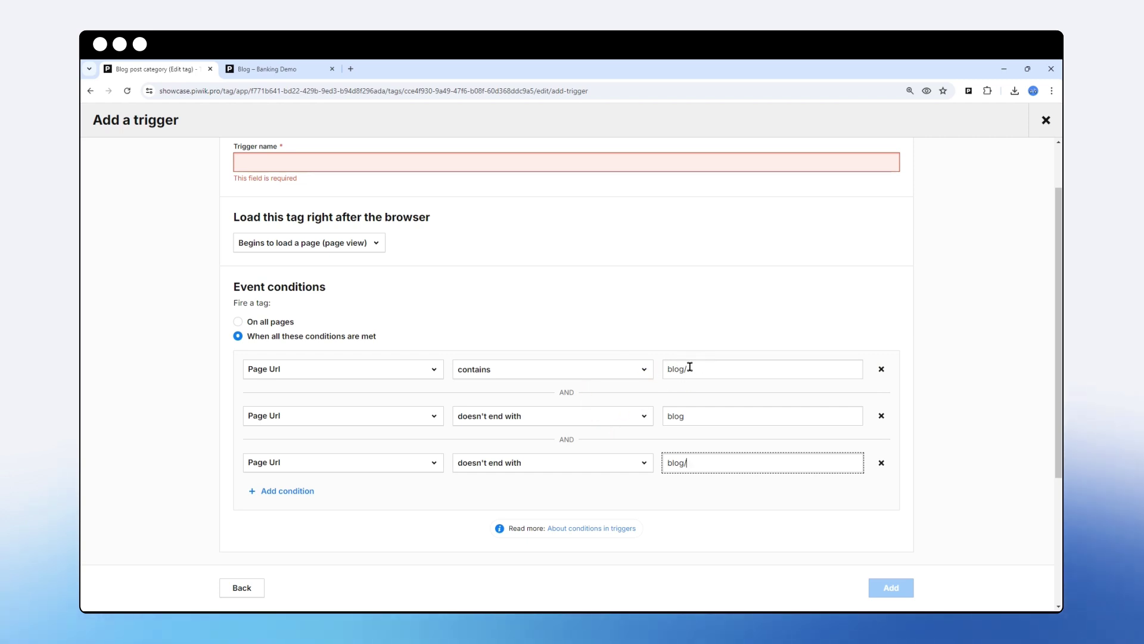
{"action": "left_click", "coordinate": [290, 73]}
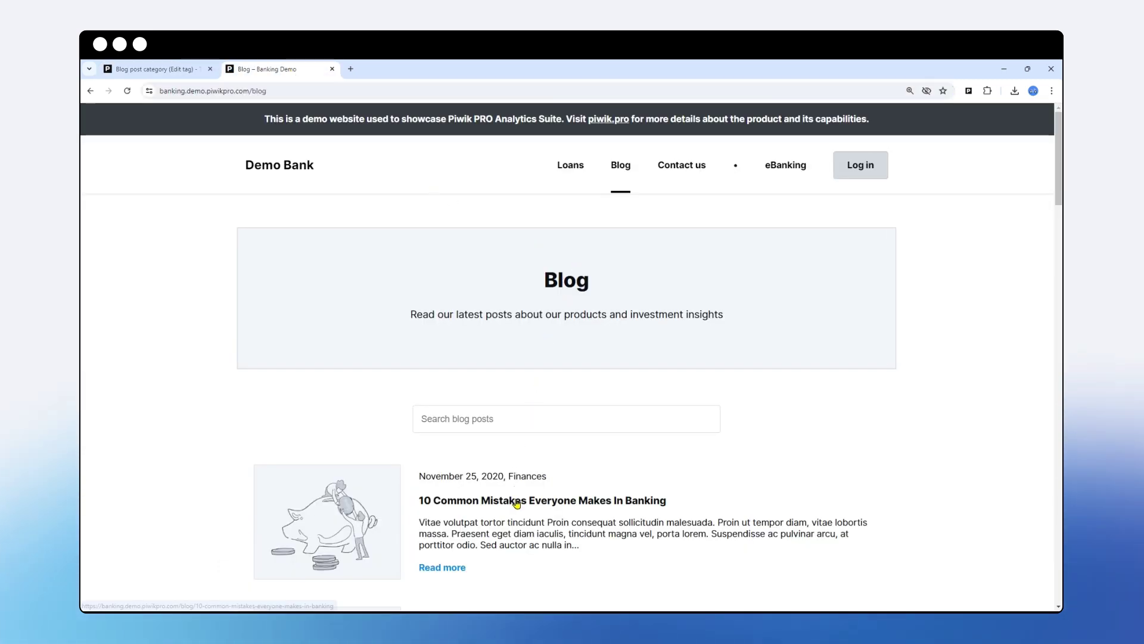
{"action": "left_click", "coordinate": [471, 501]}
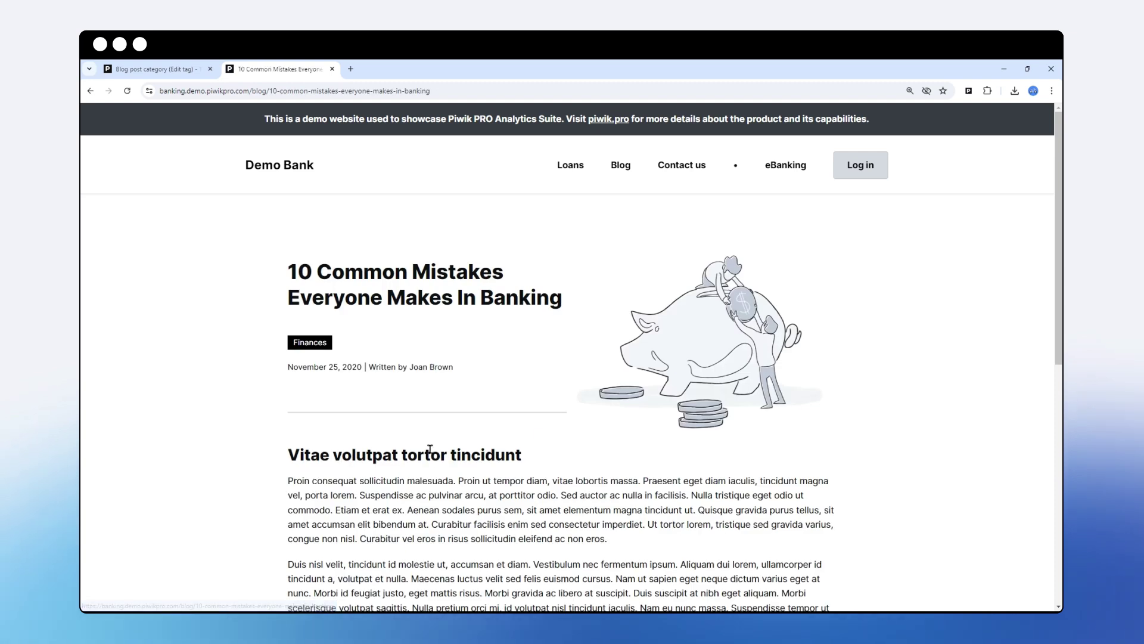
{"action": "left_click_drag", "start_coordinate": [294, 341], "coordinate": [338, 346]}
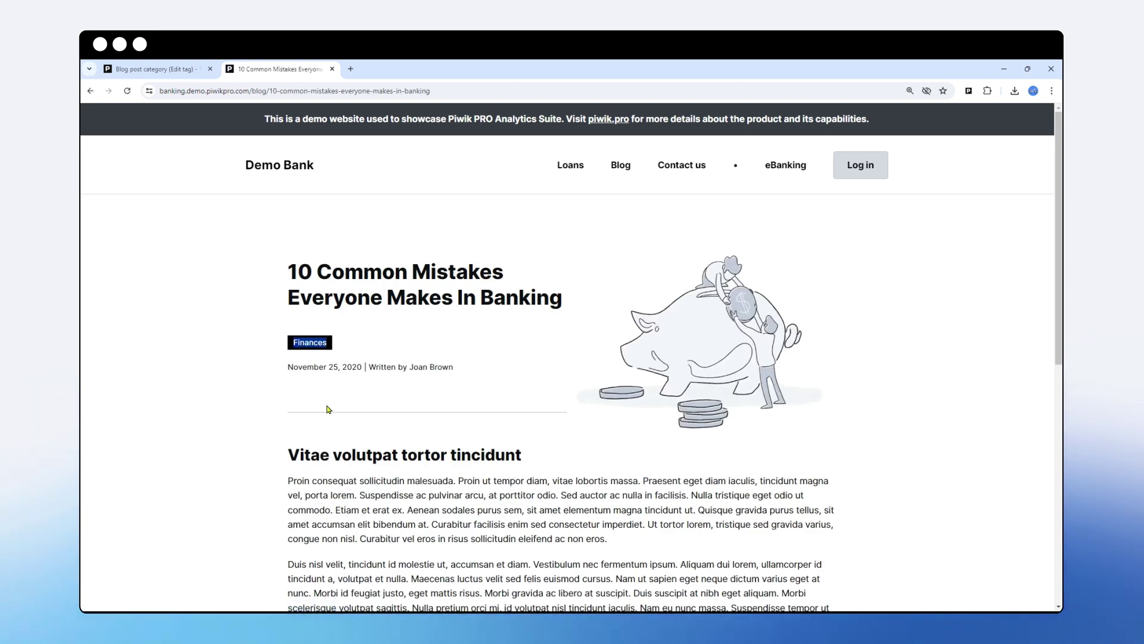
{"action": "left_click", "coordinate": [161, 71]}
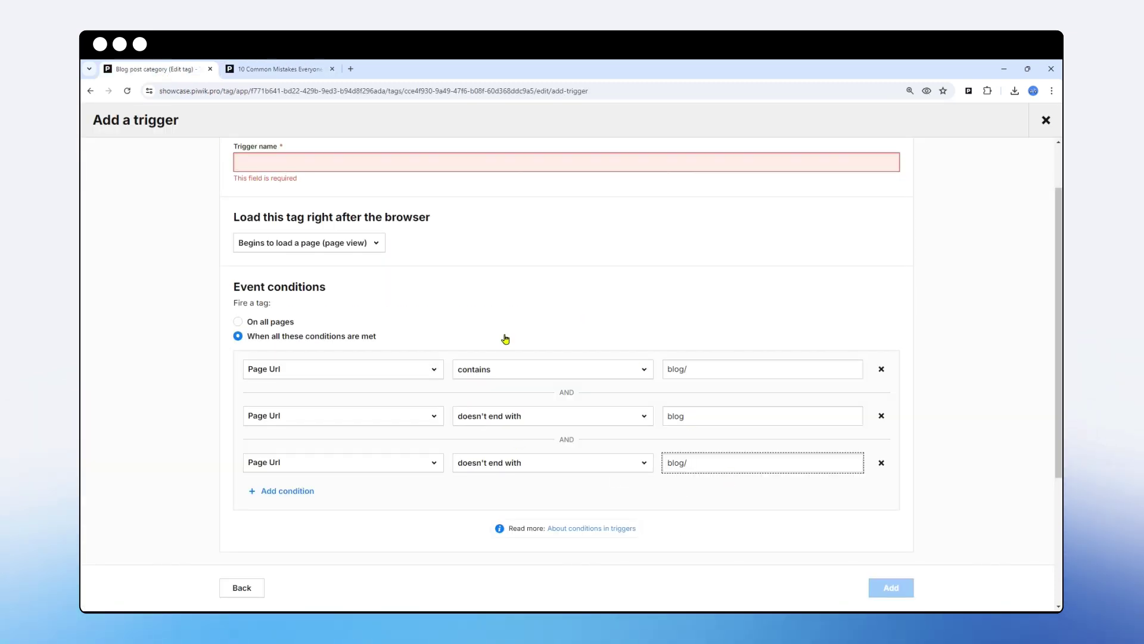
{"action": "scroll", "coordinate": [489, 341], "scroll_direction": "up", "scroll_amount": 1}
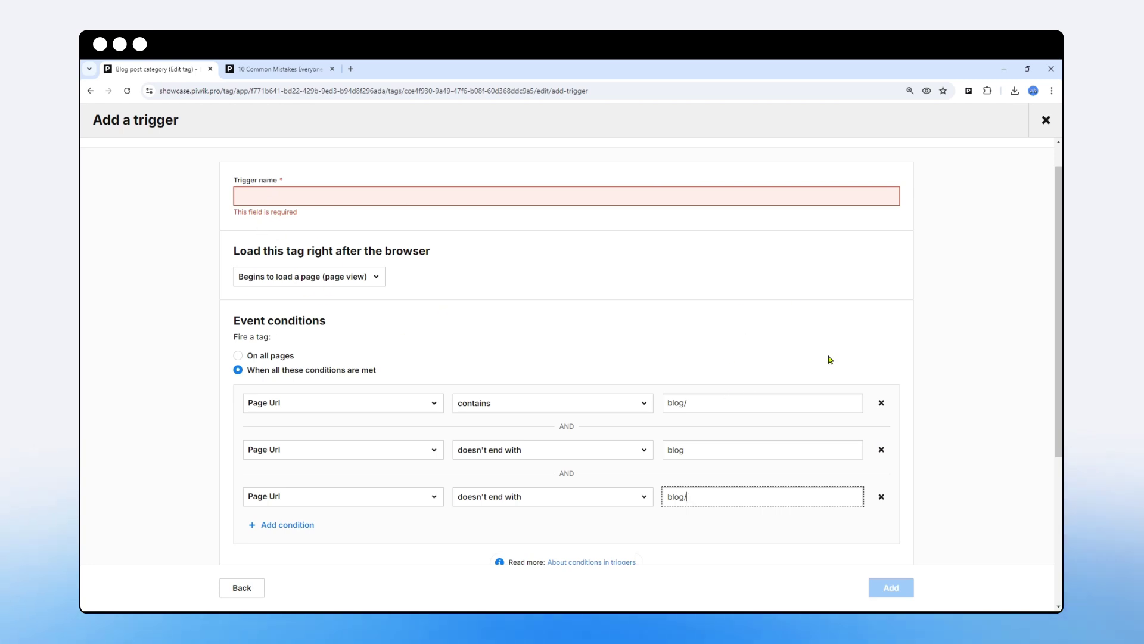
- Discard the unsaved page view trigger and start a History change (SPA) trigger named "Blog post category trigger" for the tag
{"action": "left_click", "coordinate": [1044, 124]}
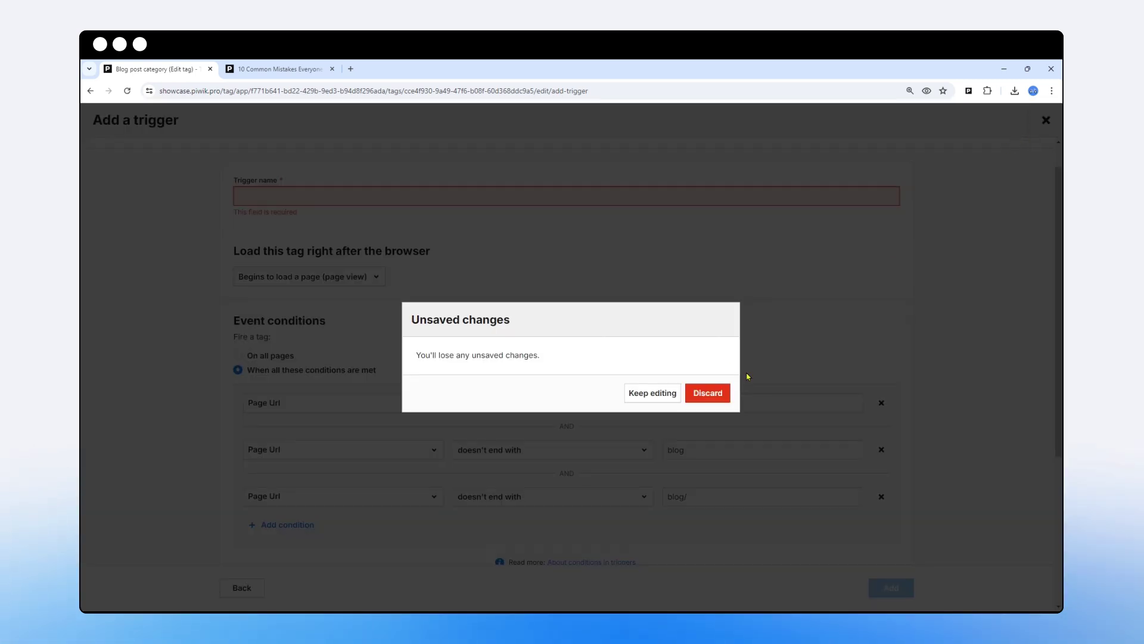
{"action": "left_click", "coordinate": [707, 392]}
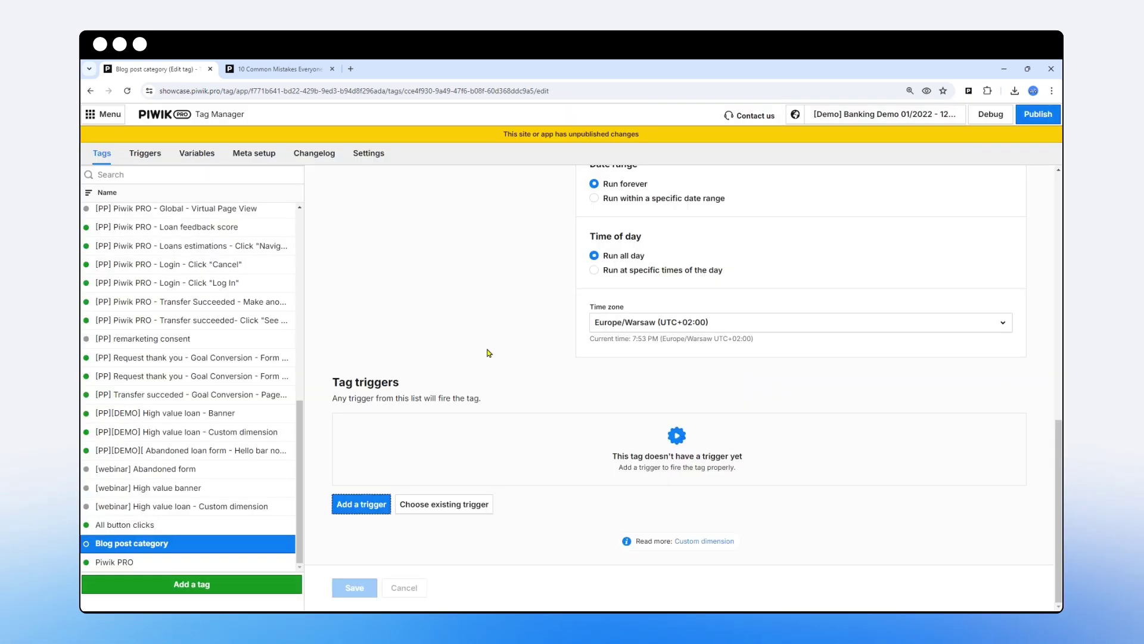
{"action": "left_click", "coordinate": [361, 505]}
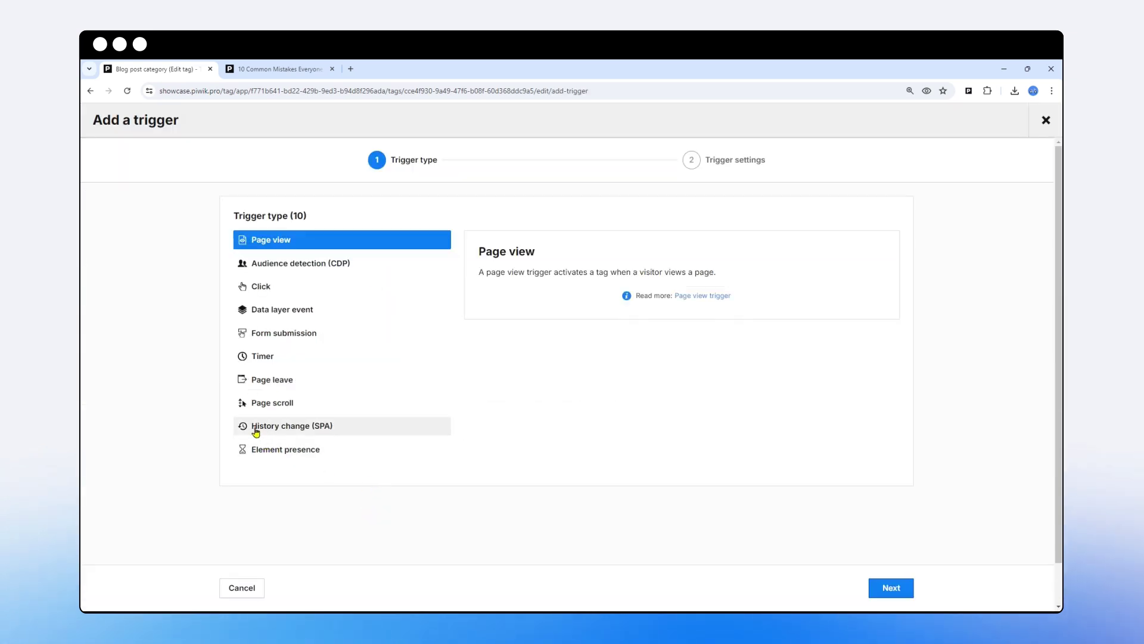
{"action": "left_click", "coordinate": [278, 430]}
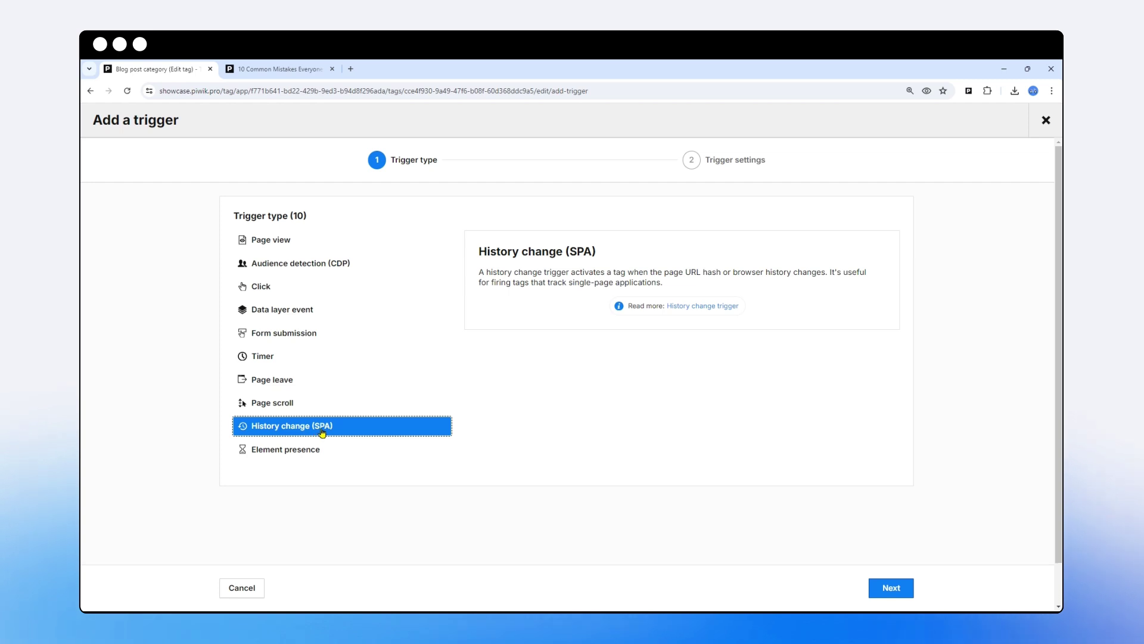
{"action": "left_click", "coordinate": [893, 590]}
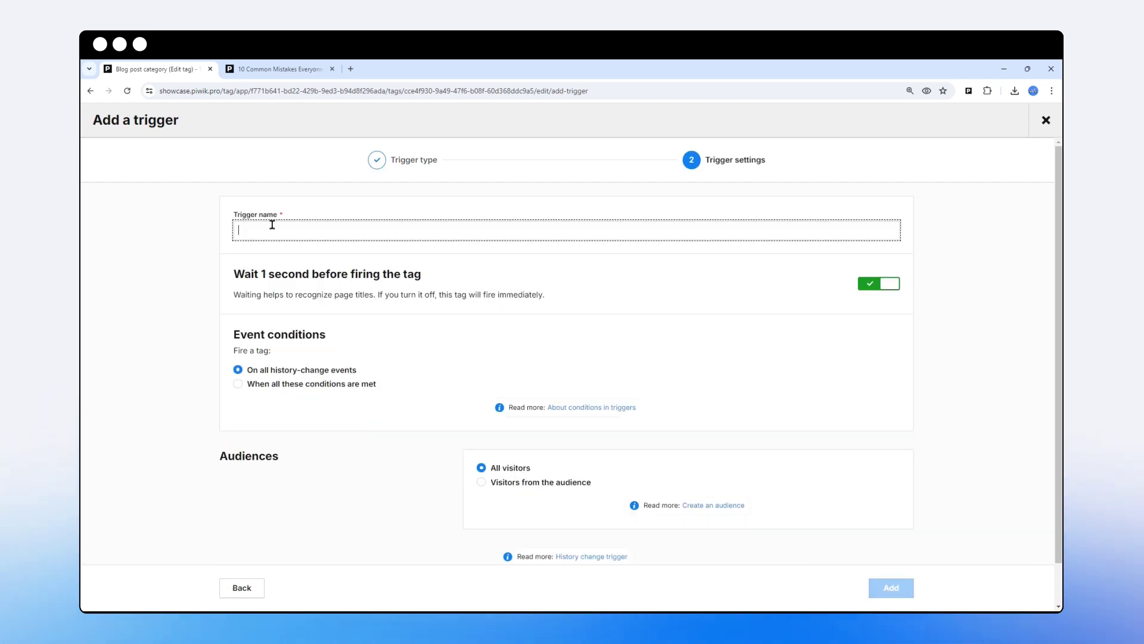
{"action": "type", "text": "Blog post category trigger"}
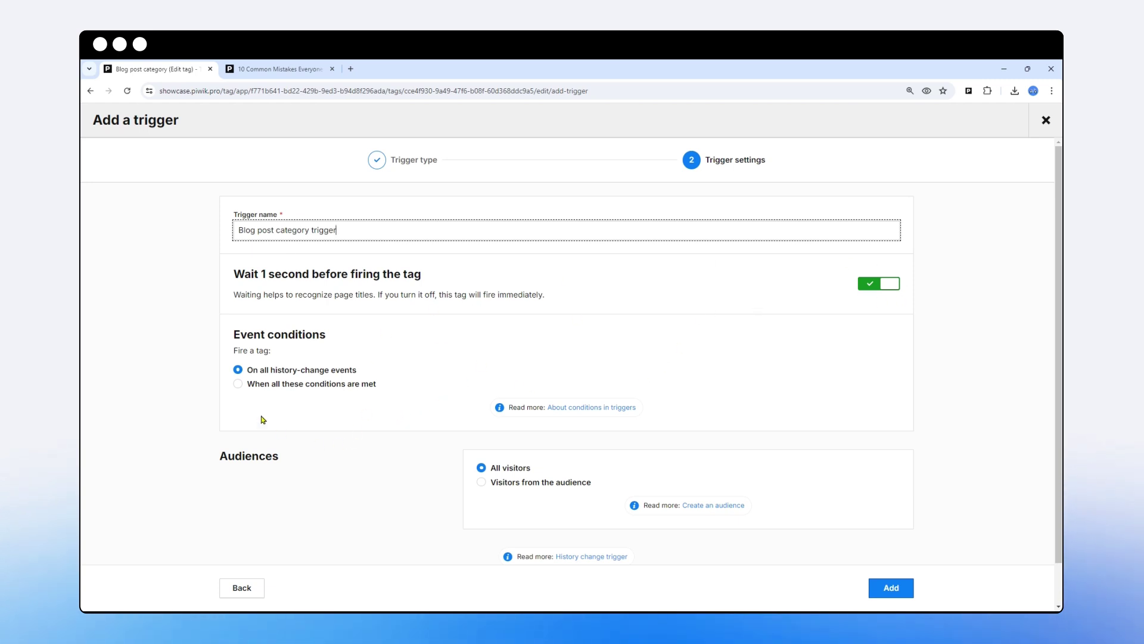
- Restrict the trigger to events where Page Url contains blog/ and Page Url doesn't end with blog
{"action": "left_click", "coordinate": [238, 385]}
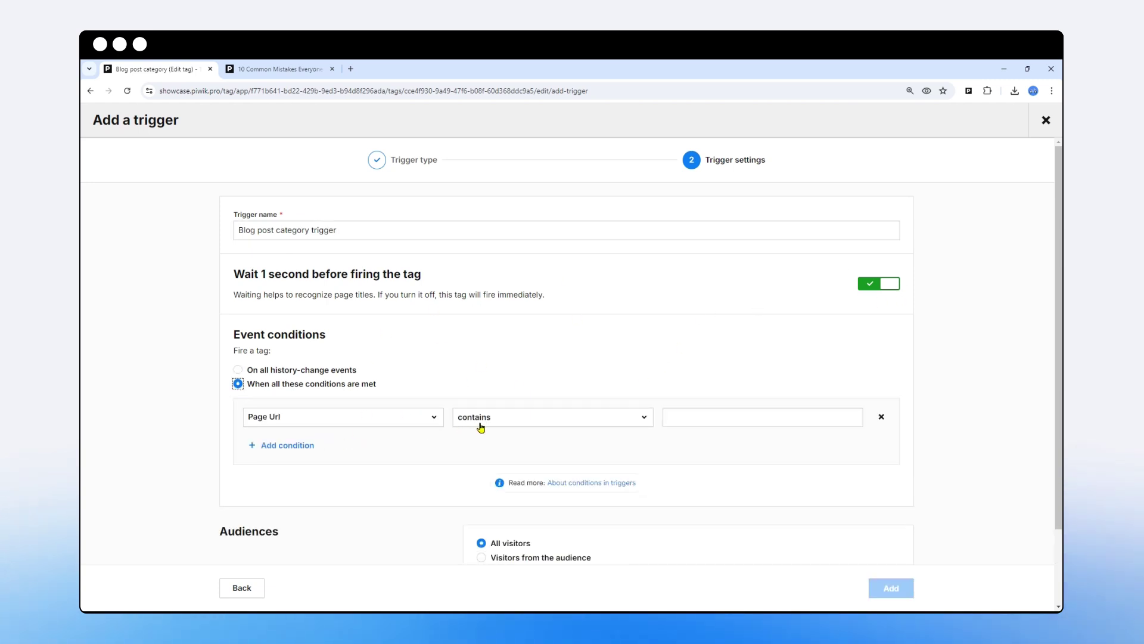
{"action": "left_click", "coordinate": [674, 415]}
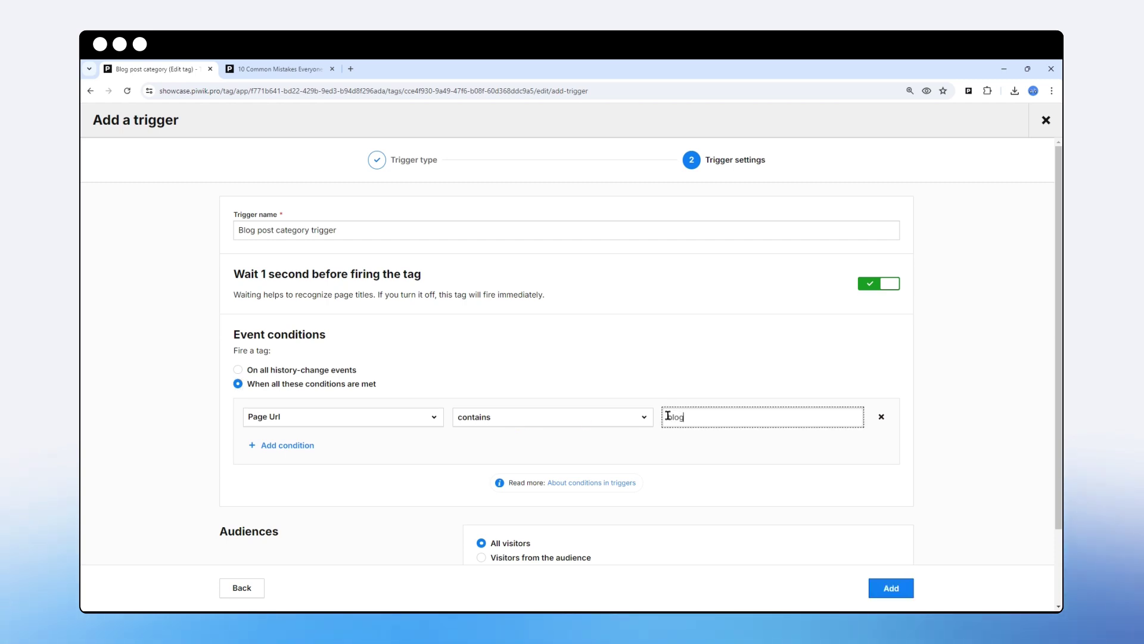
{"action": "left_click", "coordinate": [279, 445]}
{"action": "left_click", "coordinate": [524, 464]}
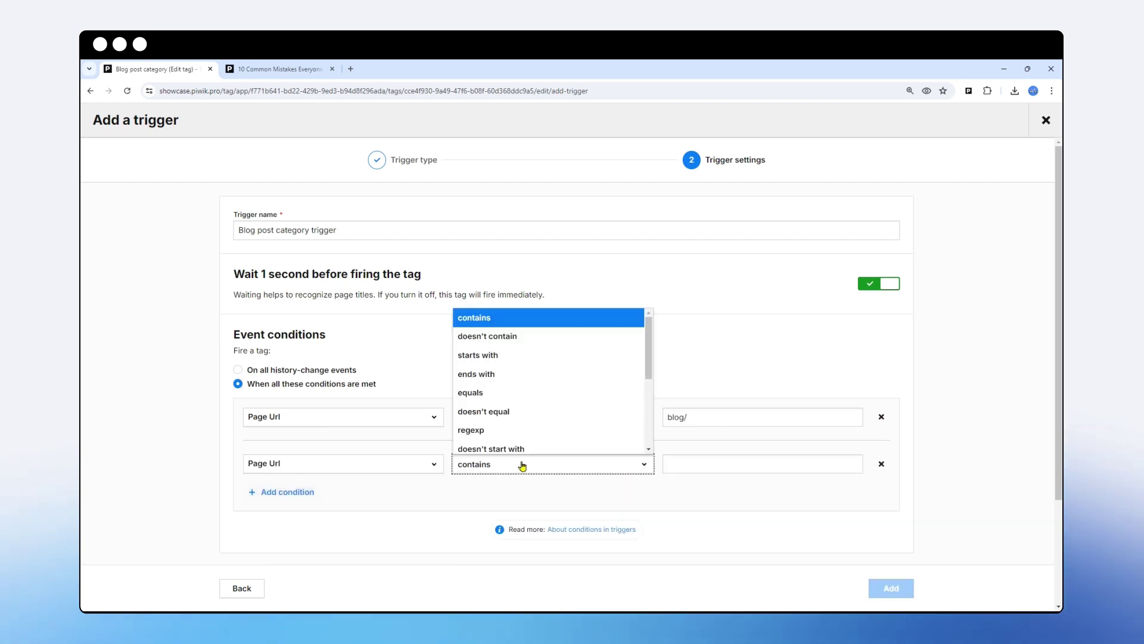
{"action": "scroll", "coordinate": [511, 406], "scroll_direction": "down", "scroll_amount": 1}
{"action": "left_click", "coordinate": [507, 441]}
{"action": "left_click", "coordinate": [669, 463]}
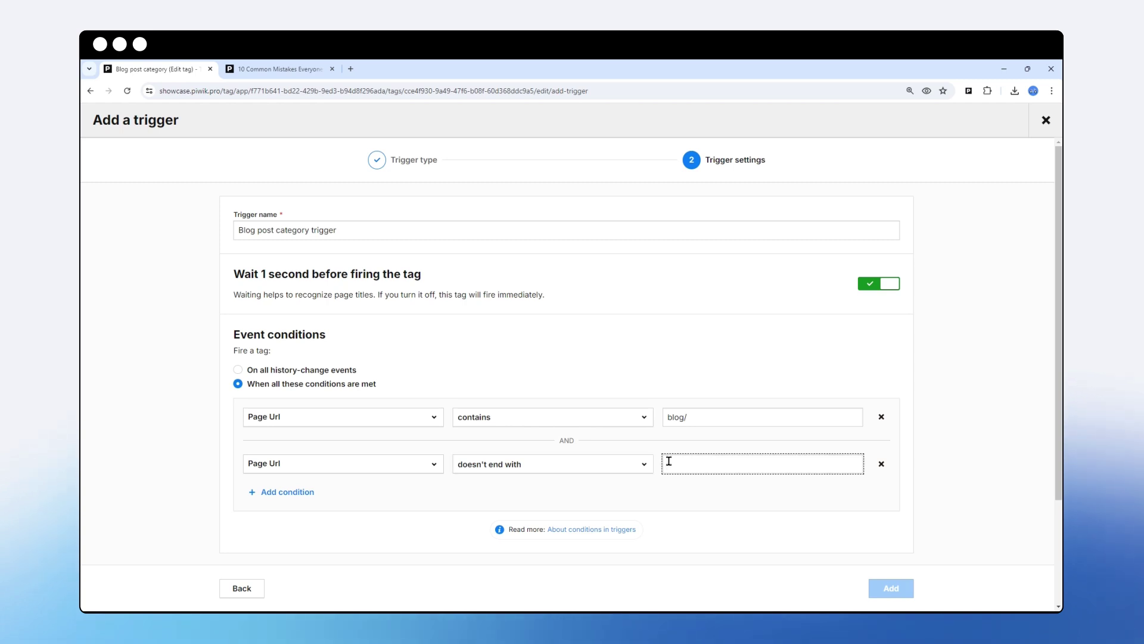
{"action": "type", "text": "blog"}
- Add a third condition to the history change trigger requiring that Page Url doesn't end with blog/
{"action": "left_click", "coordinate": [289, 492]}
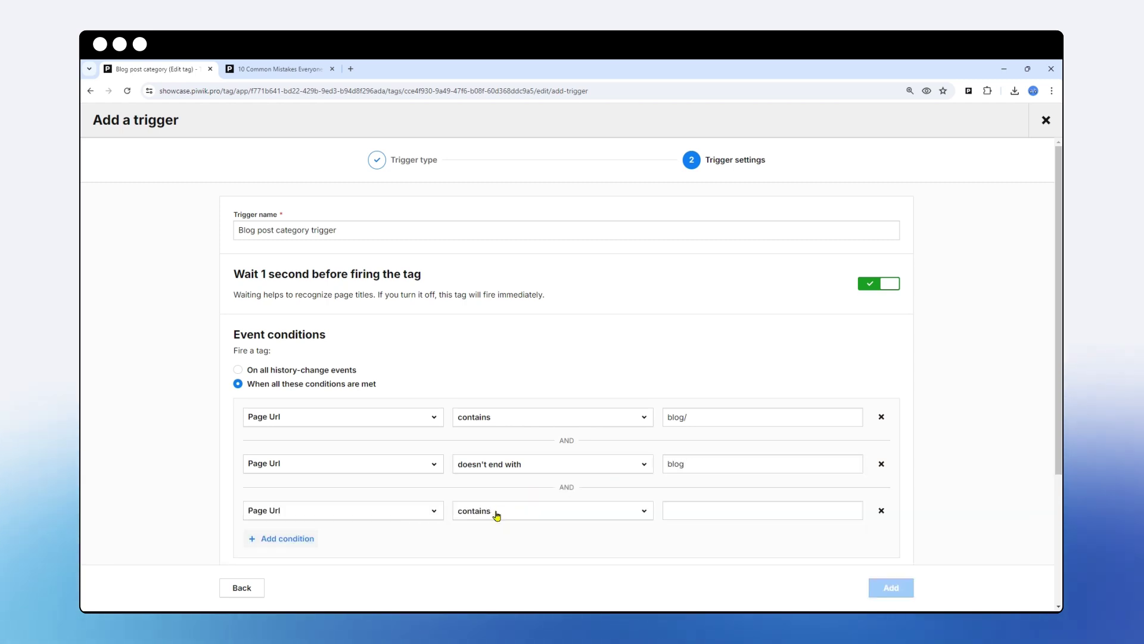
{"action": "left_click", "coordinate": [504, 512]}
{"action": "scroll", "coordinate": [528, 453], "scroll_direction": "down", "scroll_amount": 1}
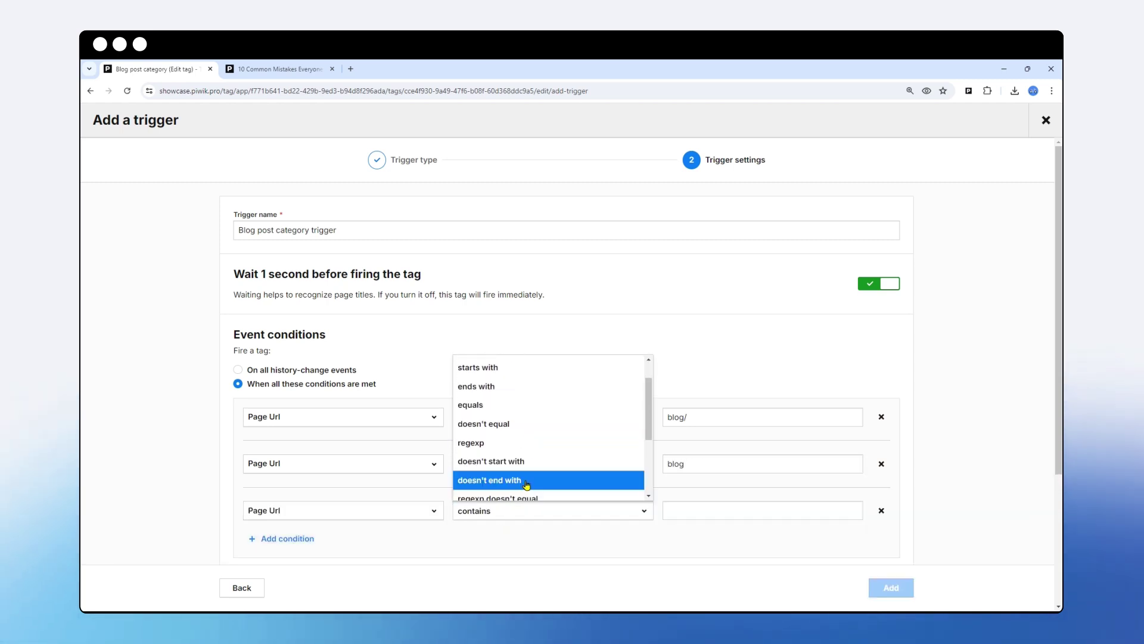
{"action": "left_click", "coordinate": [527, 475]}
{"action": "left_click", "coordinate": [689, 515]}
{"action": "type", "text": "blog/"}
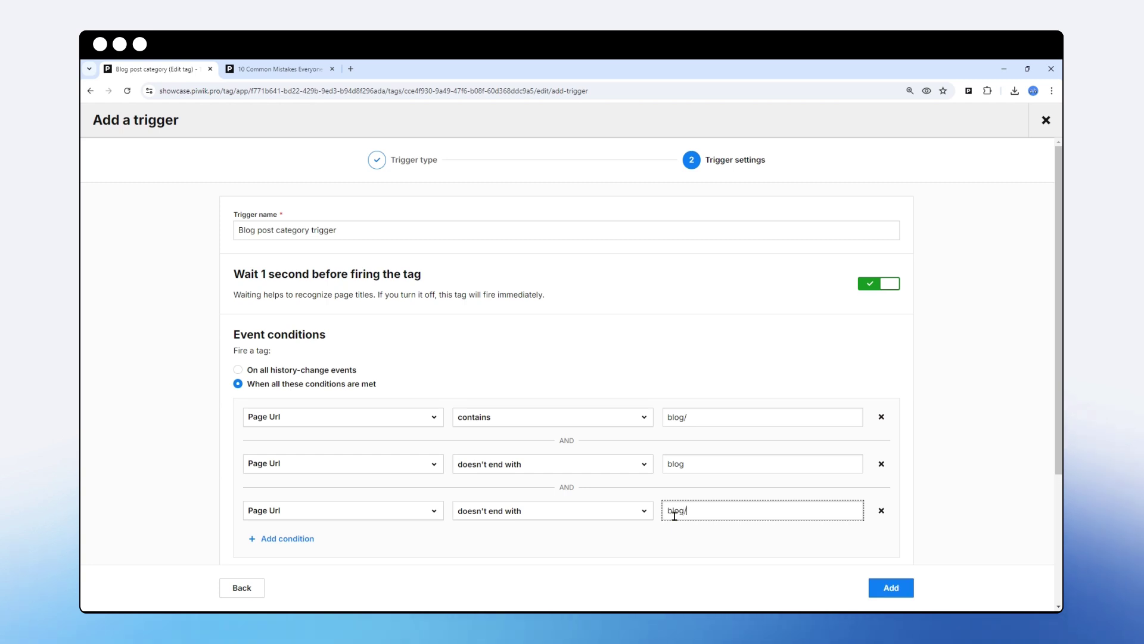
- Add the finished trigger to the Blog post category tag and save the tag
{"action": "left_click", "coordinate": [891, 588]}
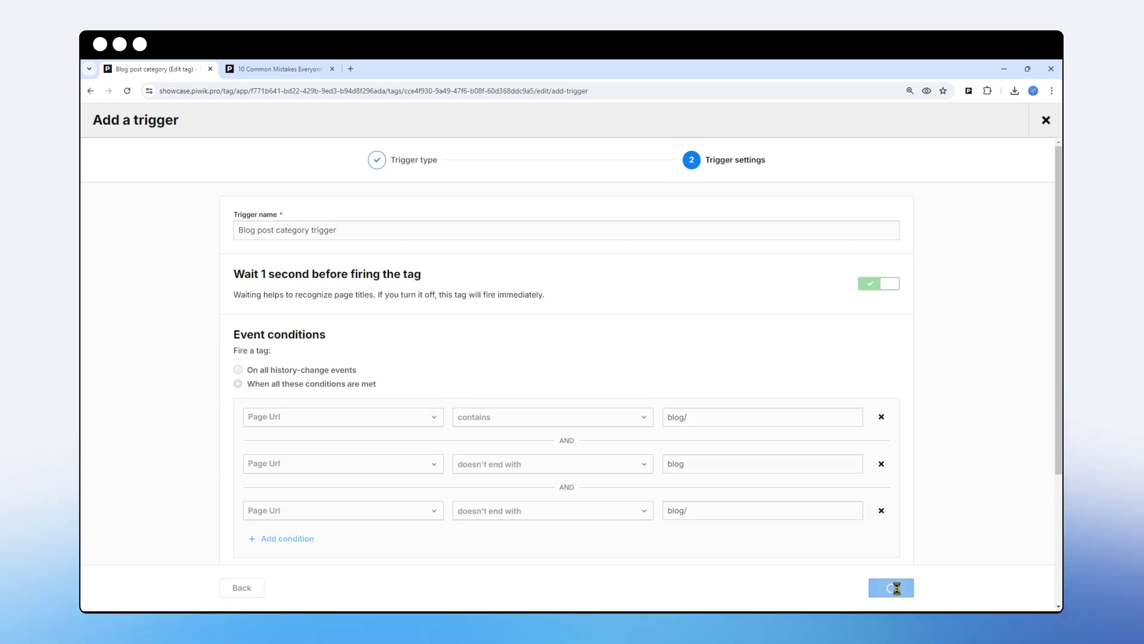
{"action": "left_click", "coordinate": [352, 588]}
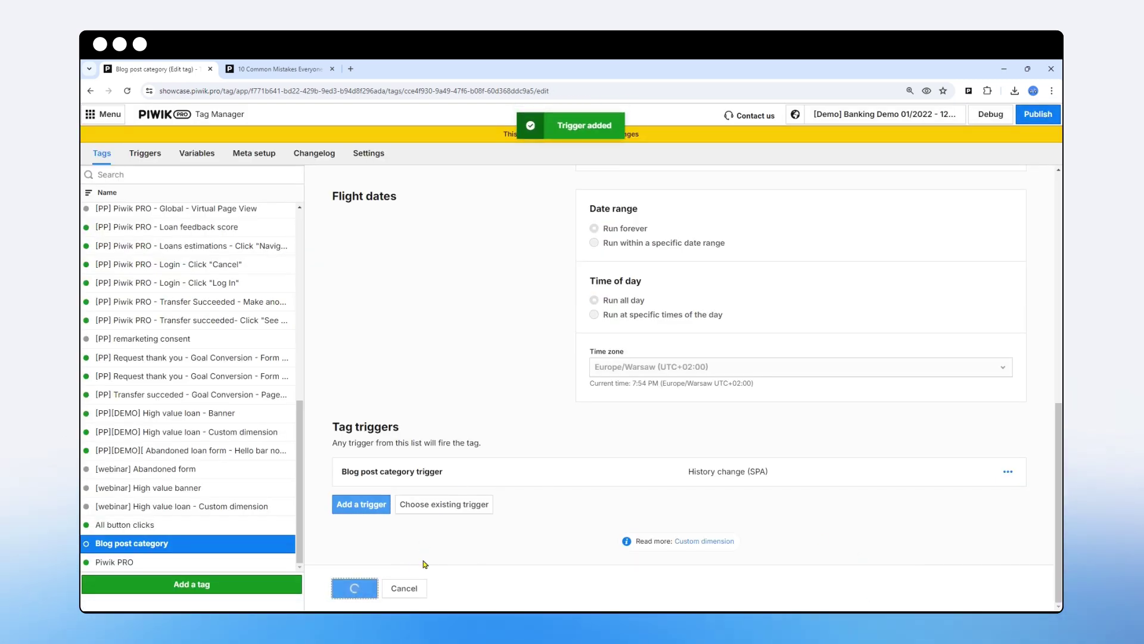
{"action": "scroll", "coordinate": [453, 447], "scroll_direction": "up", "scroll_amount": 10}
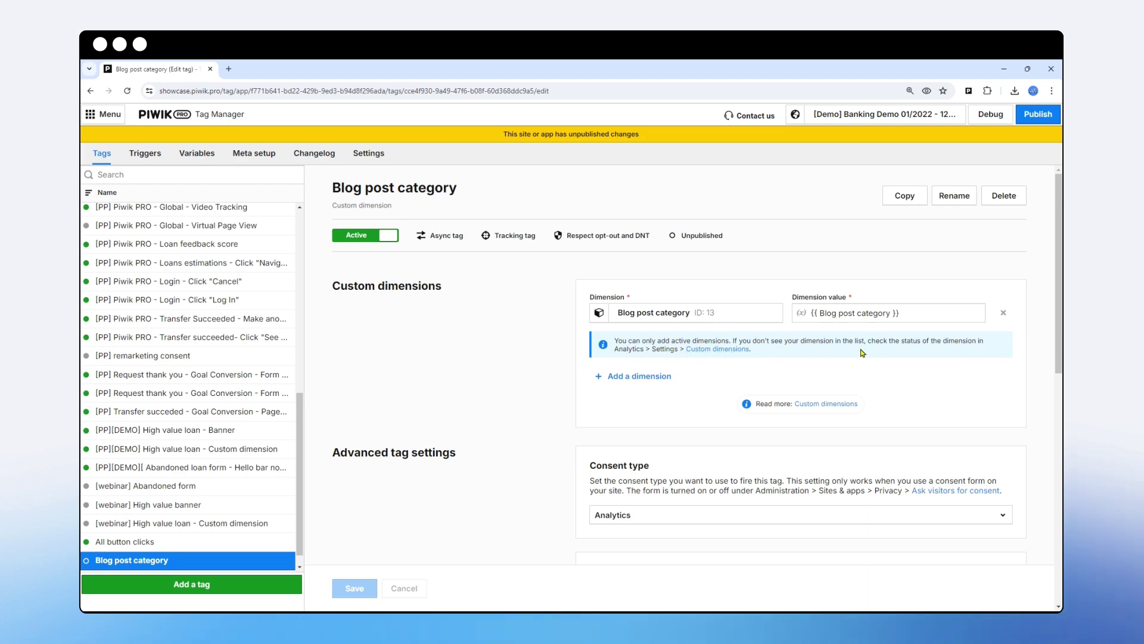
{"action": "scroll", "coordinate": [443, 429], "scroll_direction": "down", "scroll_amount": 9}
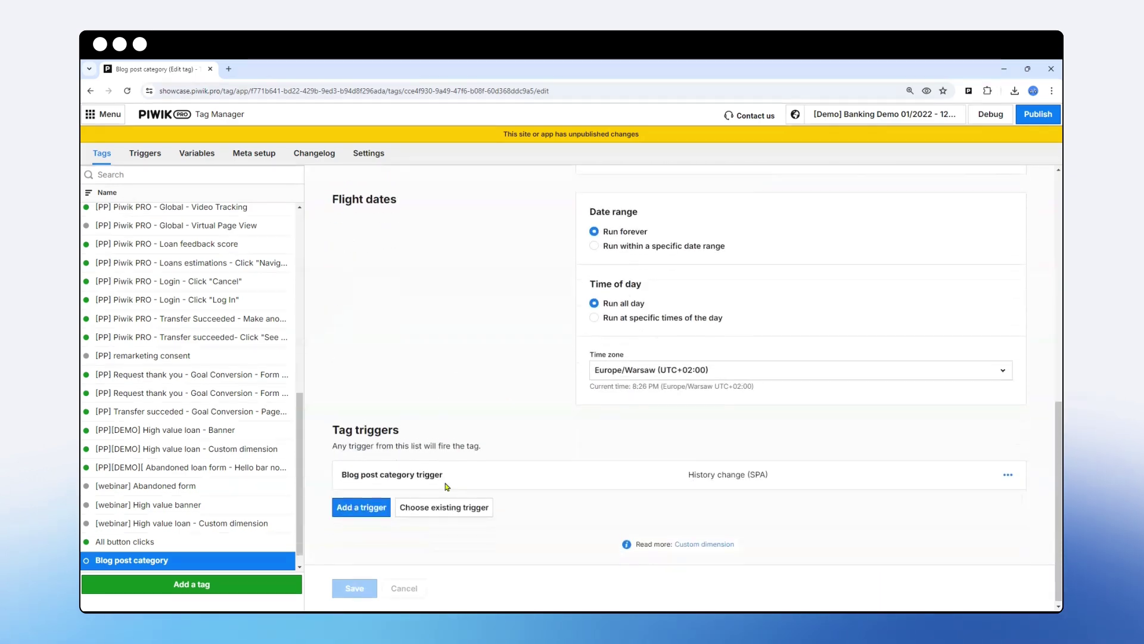
{"action": "scroll", "coordinate": [505, 397], "scroll_direction": "up", "scroll_amount": 5}
{"action": "scroll", "coordinate": [505, 397], "scroll_direction": "up", "scroll_amount": 4}
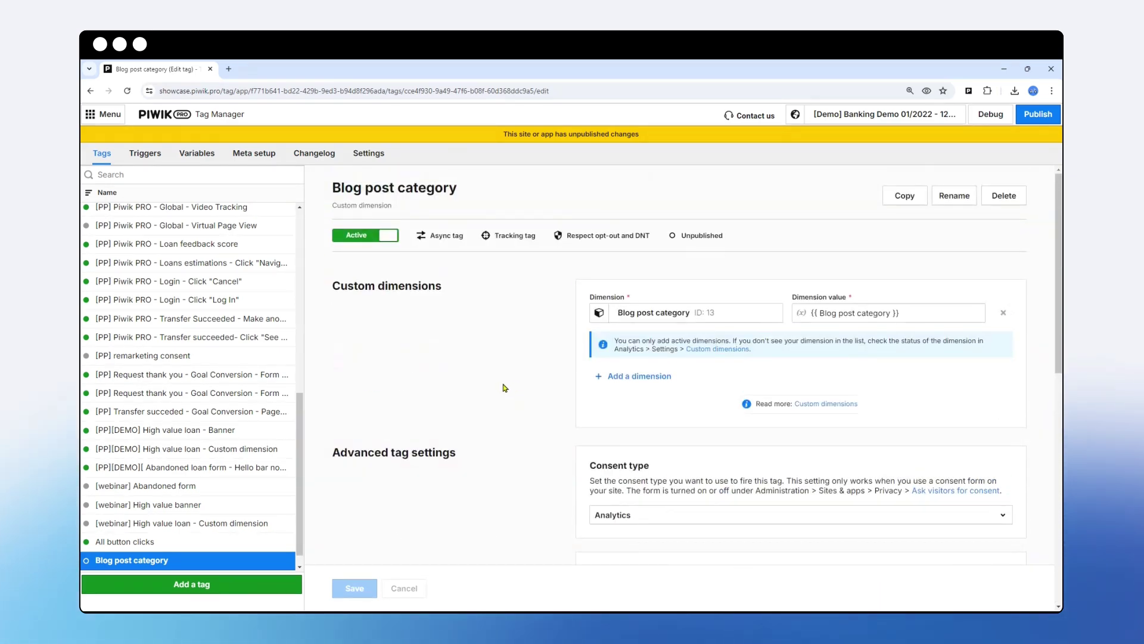
- Launch the demo bank site in debug mode and browse its Contact us, Loans and Blog pages
{"action": "left_click", "coordinate": [989, 118]}
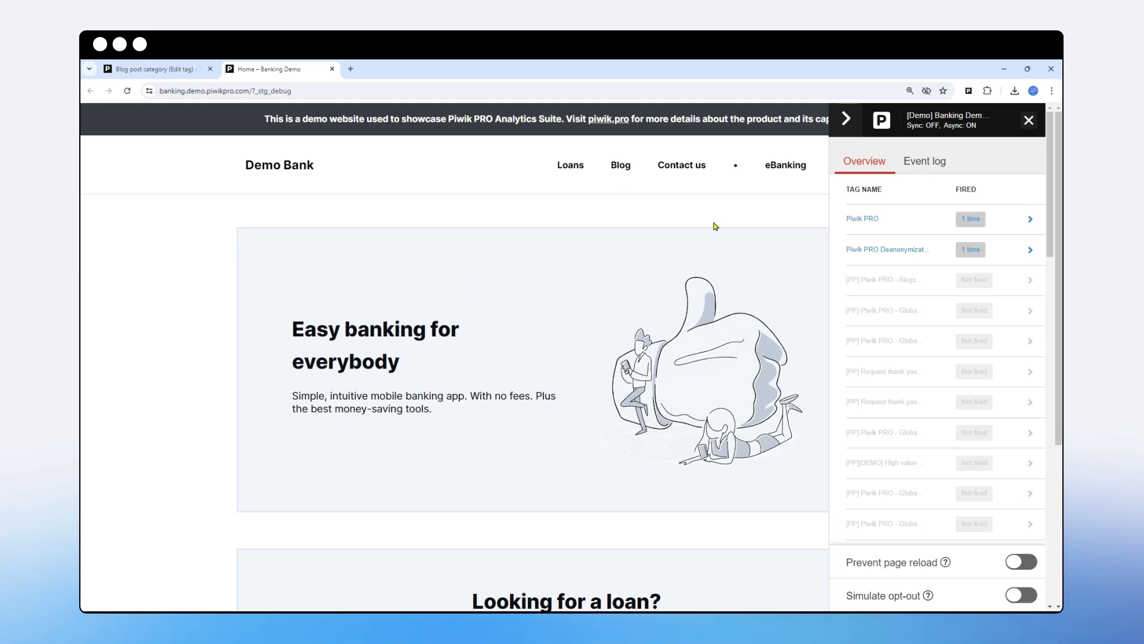
{"action": "left_click", "coordinate": [670, 172]}
{"action": "left_click", "coordinate": [613, 173]}
{"action": "left_click", "coordinate": [568, 170]}
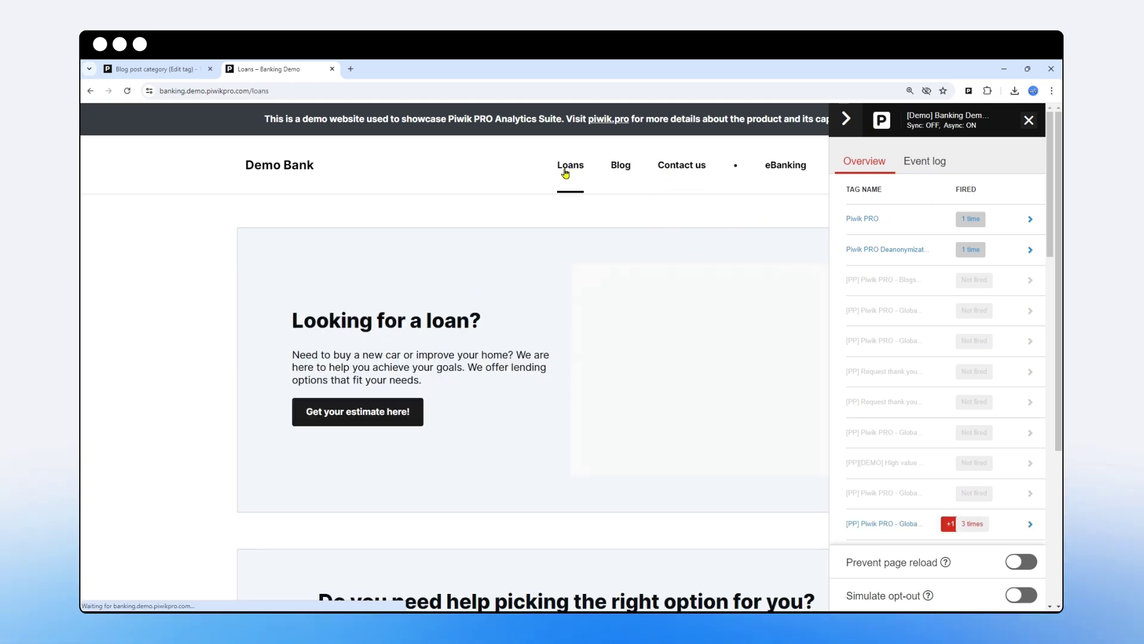
{"action": "left_click", "coordinate": [621, 174]}
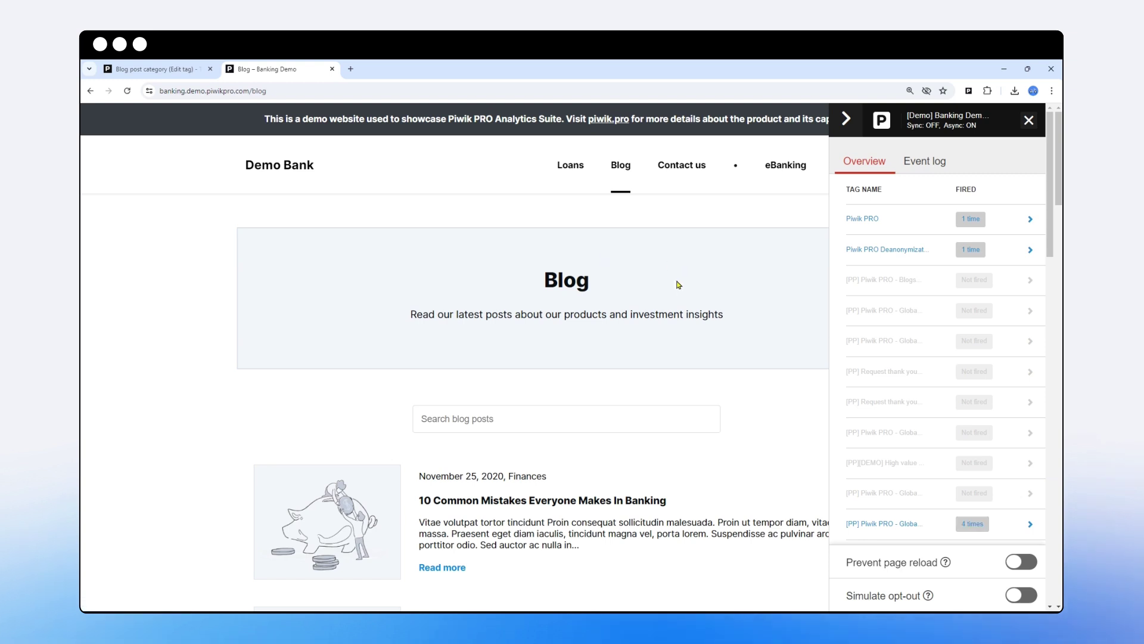
- Check in the debugger's tag list whether the Blog post category tag fires on the blog listing, comparing the page's URL
{"action": "scroll", "coordinate": [678, 299], "scroll_direction": "down", "scroll_amount": 2}
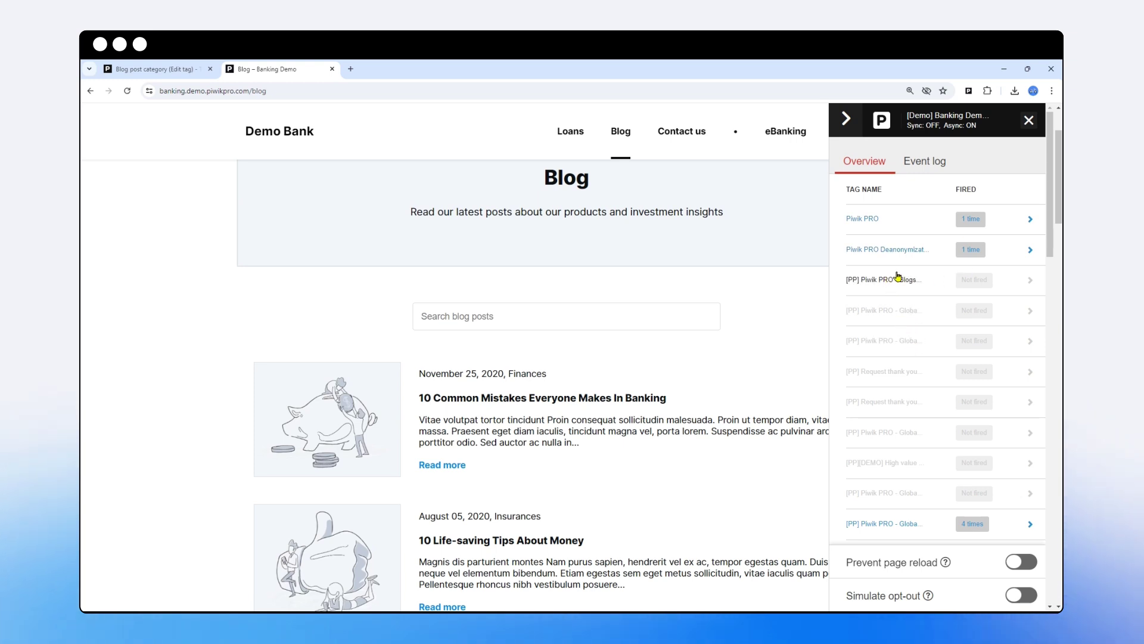
{"action": "scroll", "coordinate": [889, 279], "scroll_direction": "down", "scroll_amount": 3}
{"action": "scroll", "coordinate": [898, 276], "scroll_direction": "down", "scroll_amount": 3}
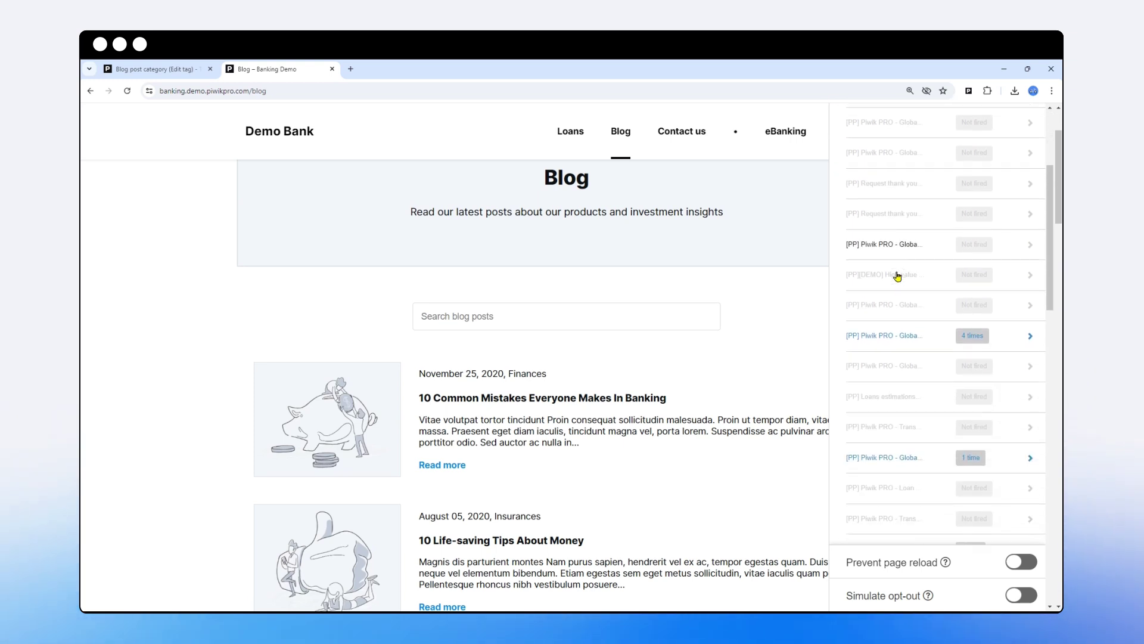
{"action": "scroll", "coordinate": [898, 276], "scroll_direction": "down", "scroll_amount": 4}
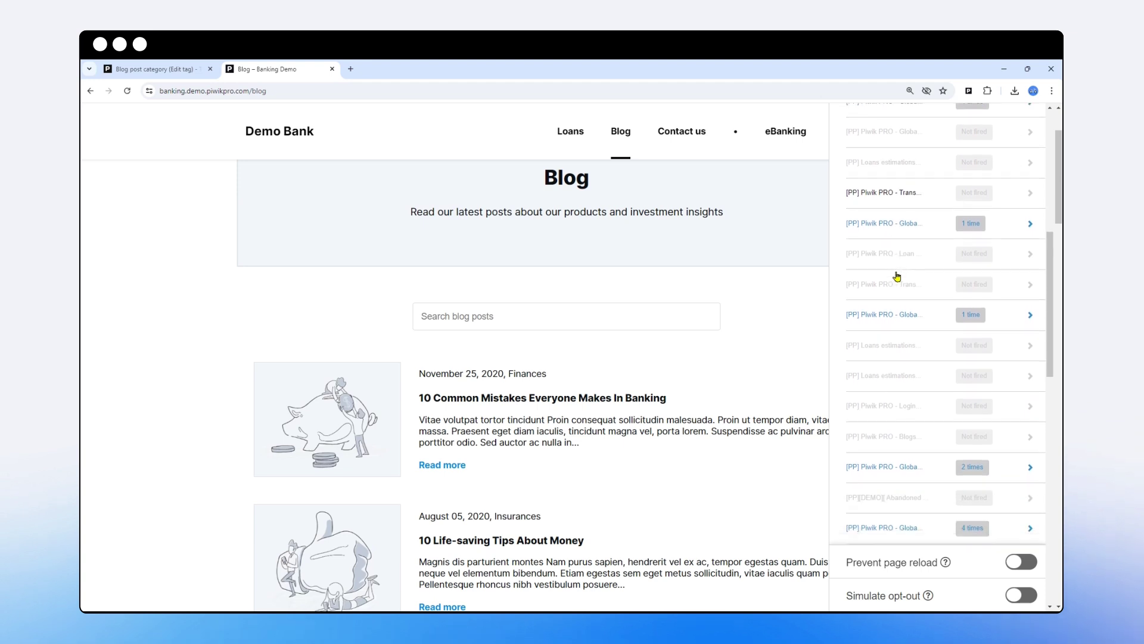
{"action": "scroll", "coordinate": [898, 276], "scroll_direction": "down", "scroll_amount": 6}
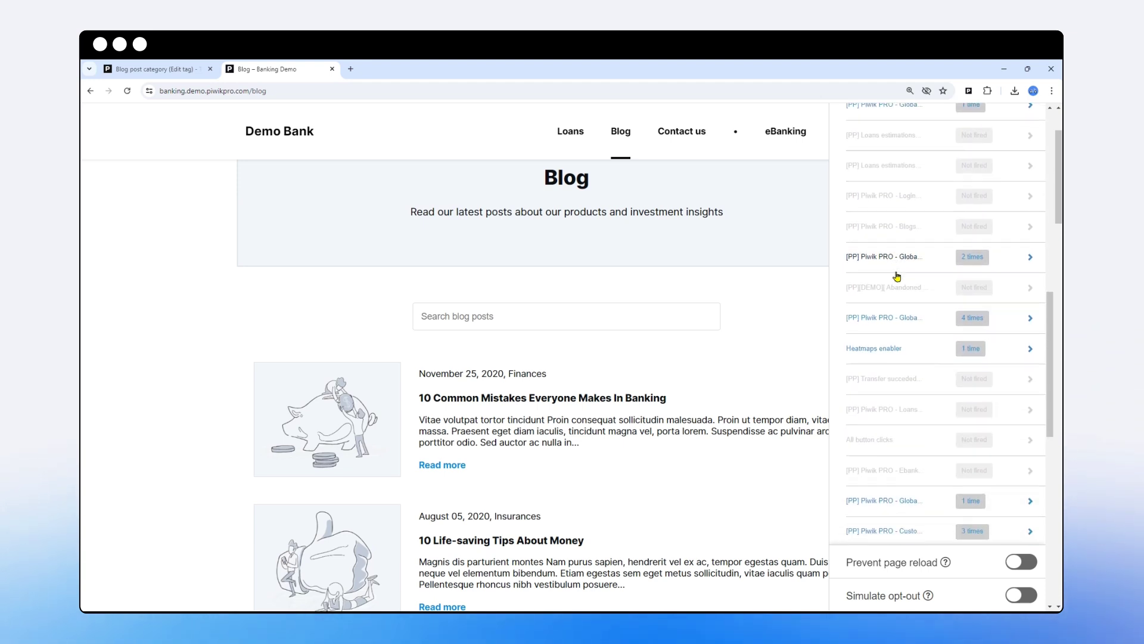
{"action": "scroll", "coordinate": [898, 276], "scroll_direction": "down", "scroll_amount": 1}
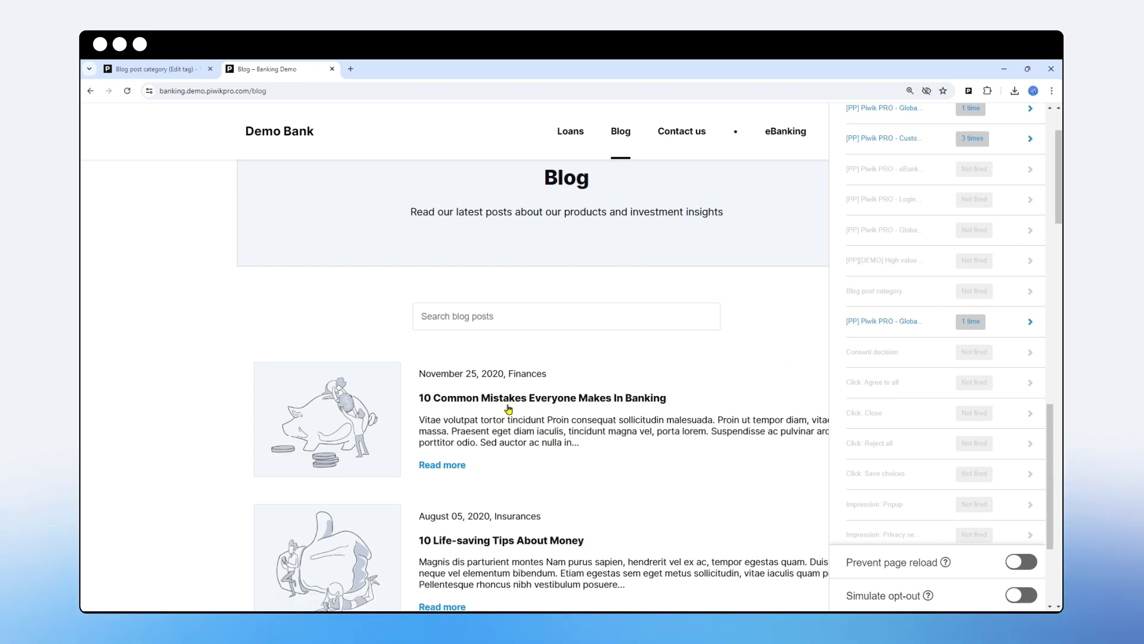
{"action": "scroll", "coordinate": [508, 430], "scroll_direction": "down", "scroll_amount": 1}
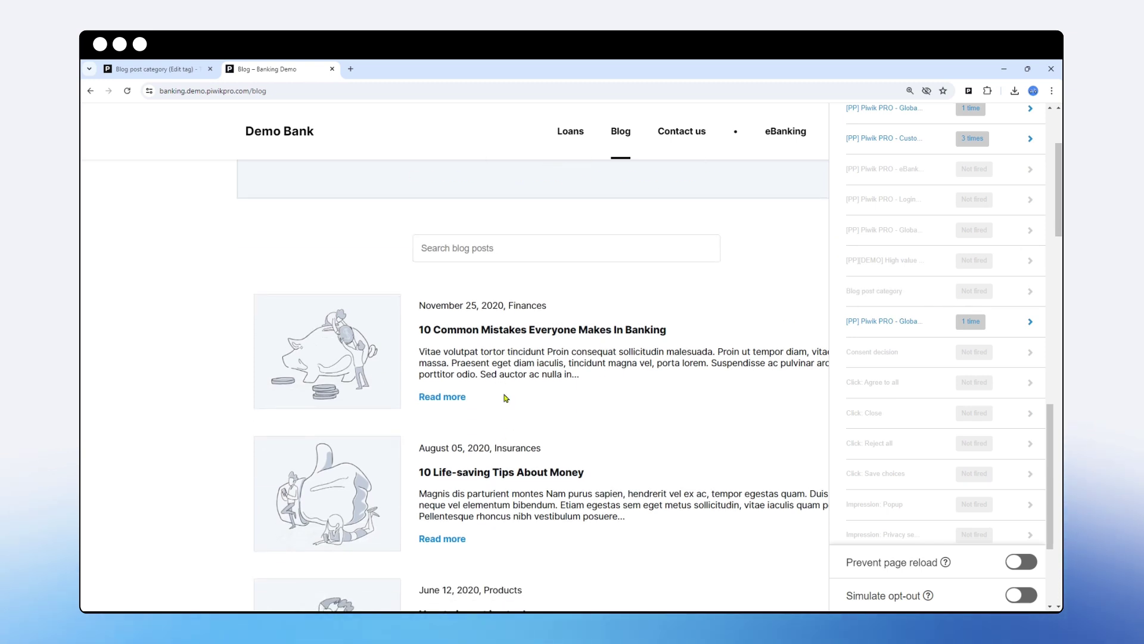
{"action": "left_click_drag", "start_coordinate": [312, 91], "coordinate": [228, 91]}
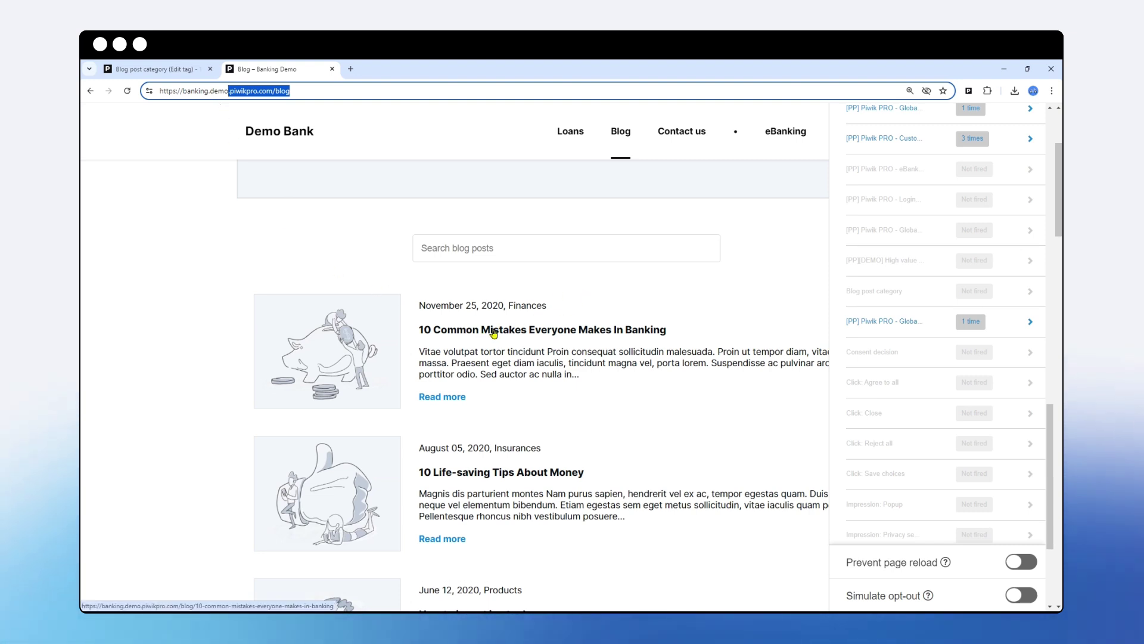
- Open the 10 Common Mistakes post to check its category label and the Blog post category tag, and return to the blog listing
{"action": "left_click", "coordinate": [512, 331]}
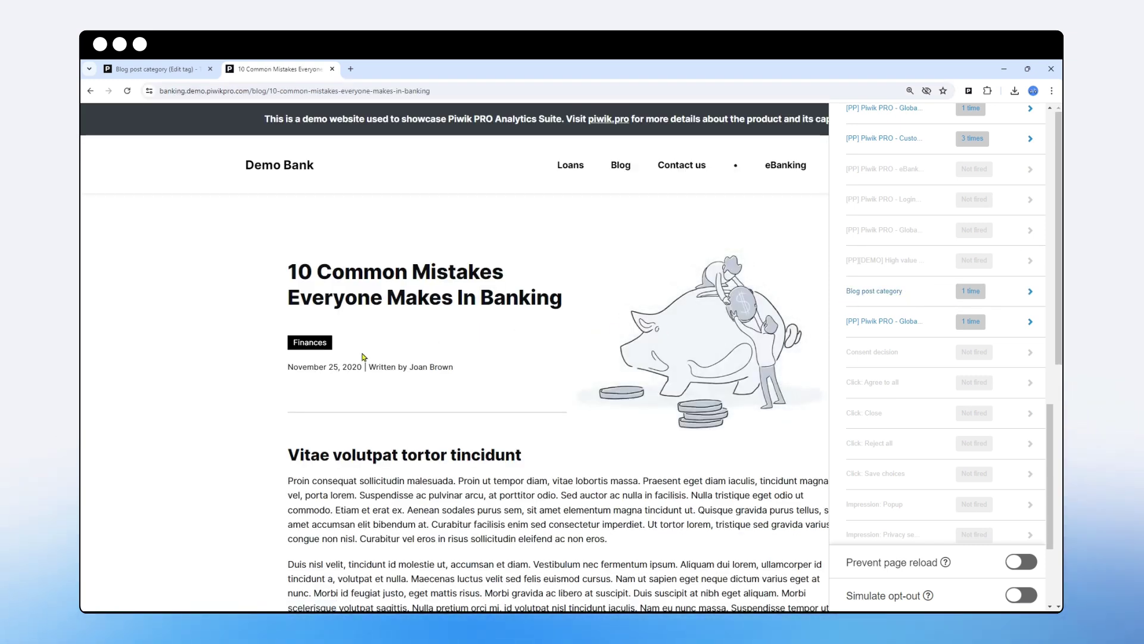
{"action": "left_click_drag", "start_coordinate": [292, 342], "coordinate": [327, 351]}
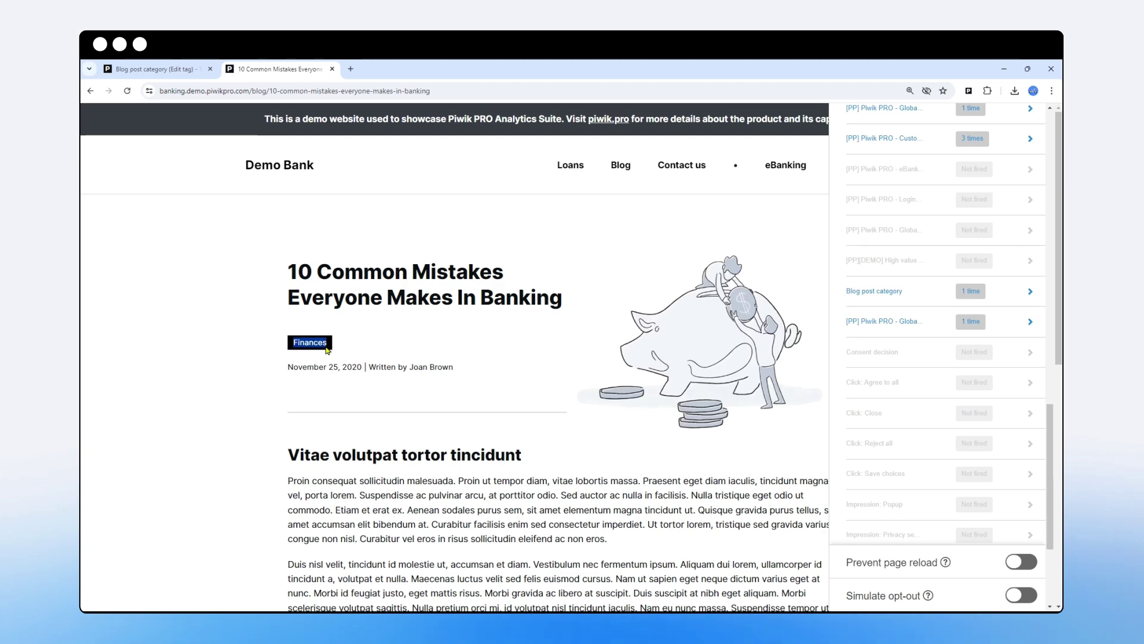
{"action": "left_click", "coordinate": [620, 173]}
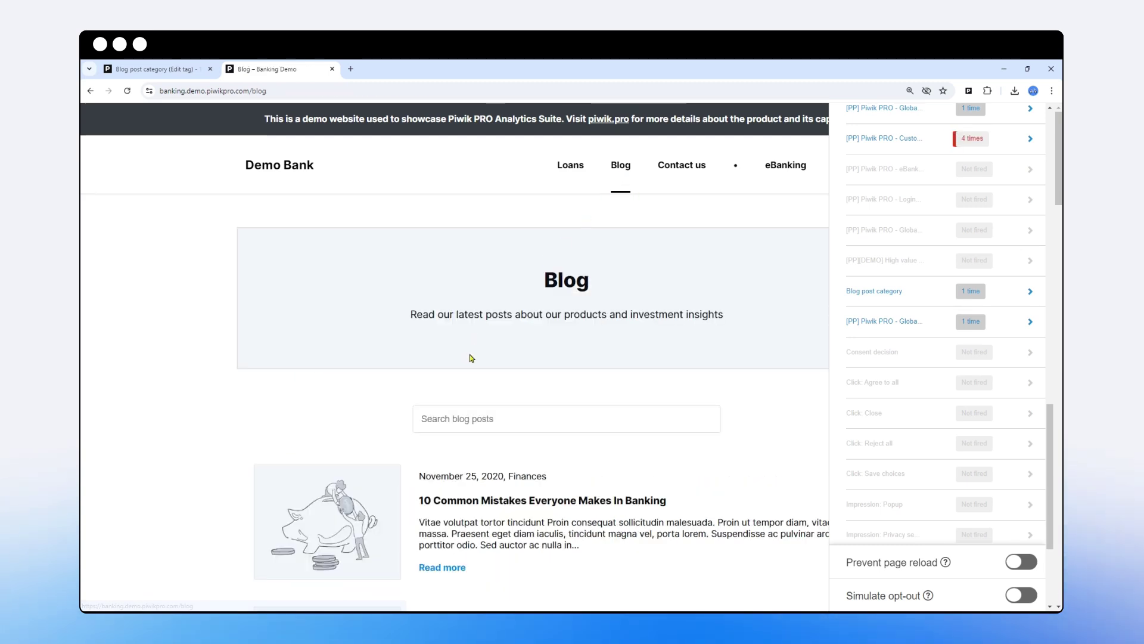
- Open the 10 Life-saving Tips post, inspect the Blog post category tag's details in the debugger, and return to Tag Manager
{"action": "scroll", "coordinate": [472, 357], "scroll_direction": "down", "scroll_amount": 4}
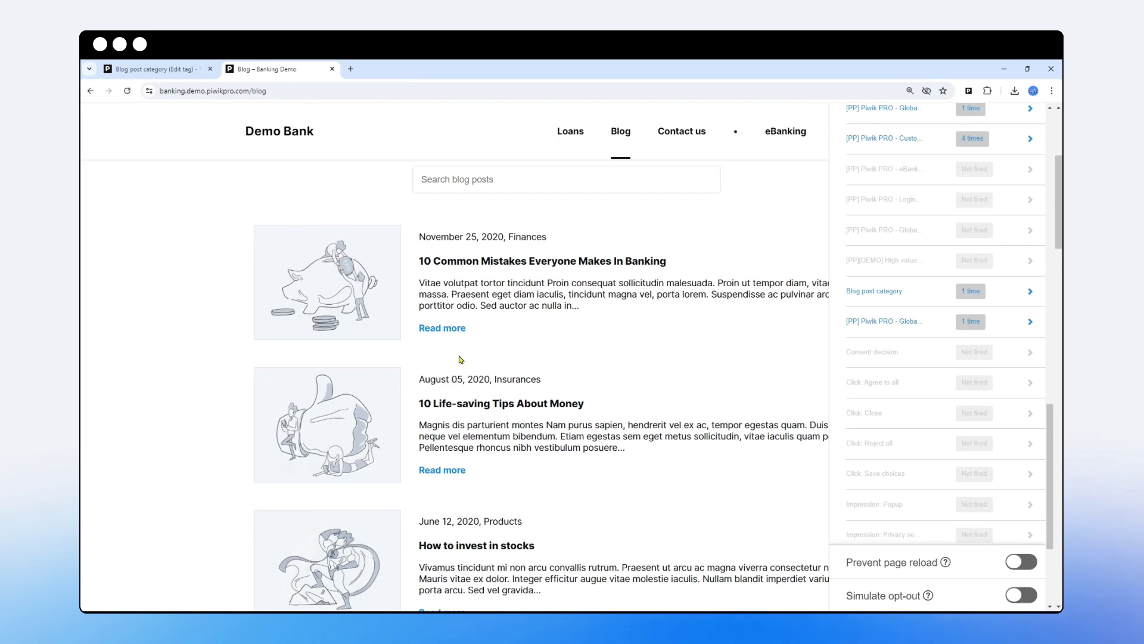
{"action": "left_click", "coordinate": [471, 408]}
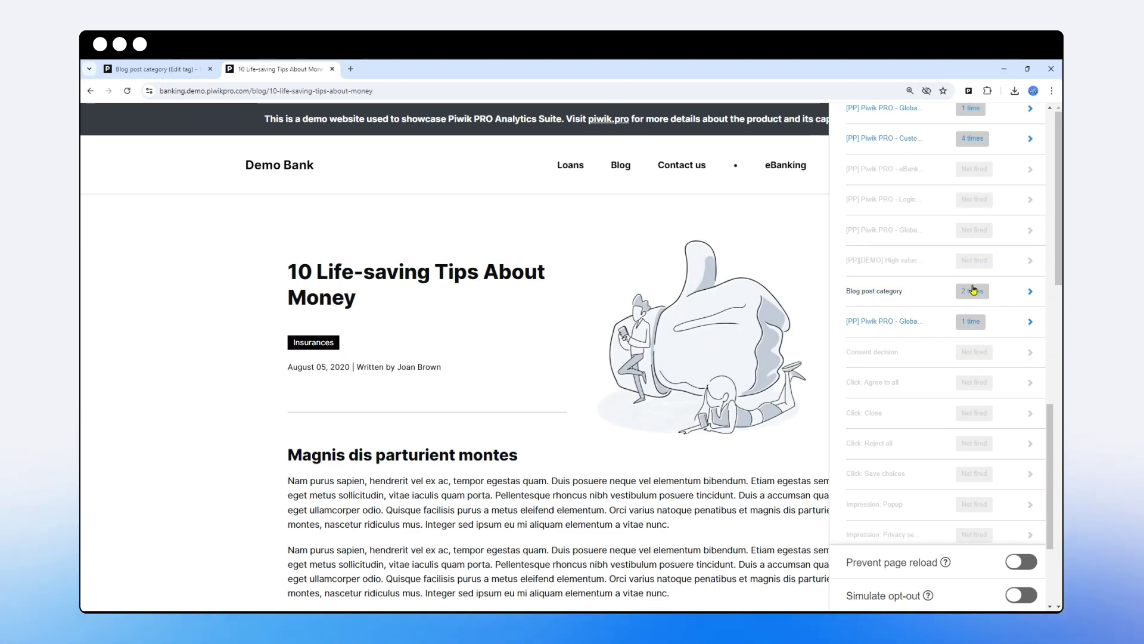
{"action": "left_click", "coordinate": [1022, 293]}
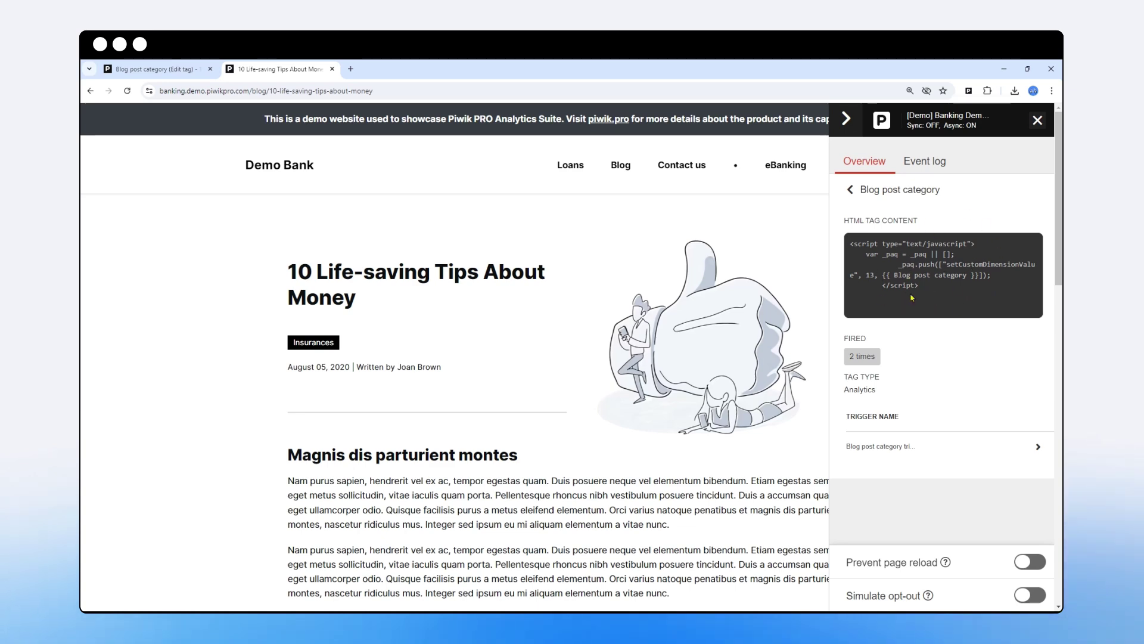
{"action": "left_click", "coordinate": [189, 70]}
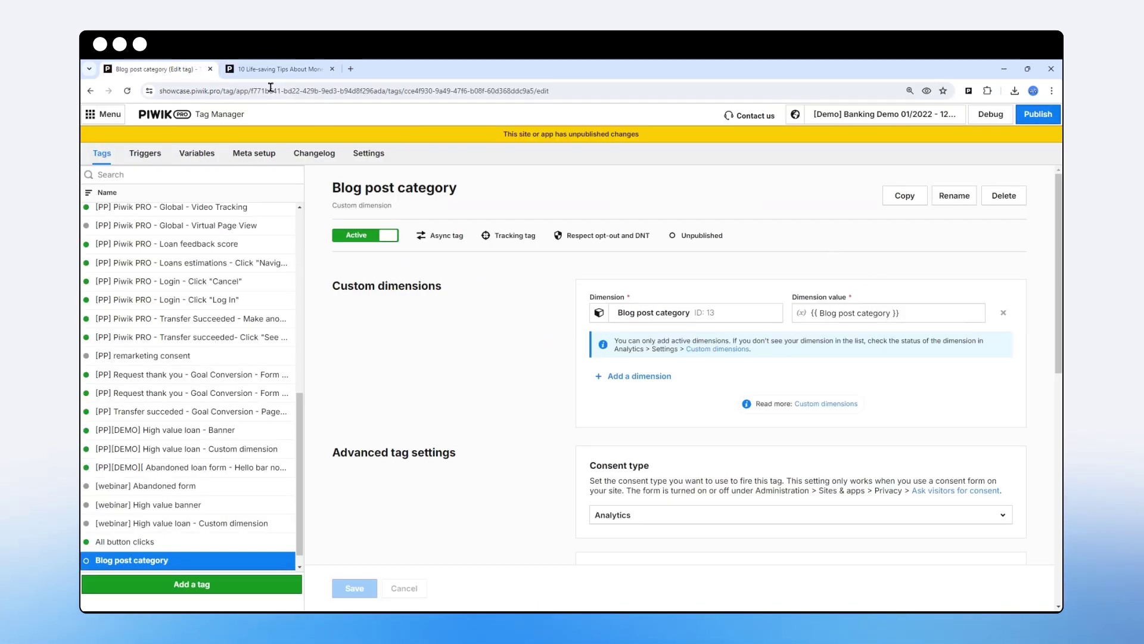
- Examine the Blog post category tag's code and trigger conditions in the demo site's debugger, and return to the debugger's tag list
{"action": "left_click", "coordinate": [275, 69]}
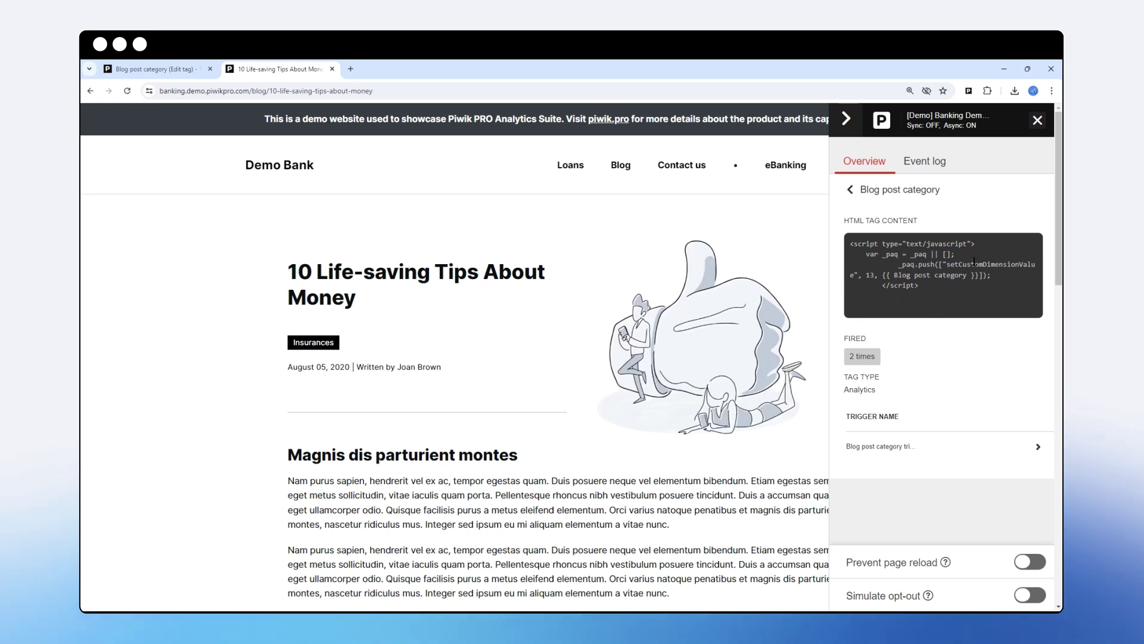
{"action": "left_click_drag", "start_coordinate": [949, 265], "coordinate": [1037, 265]}
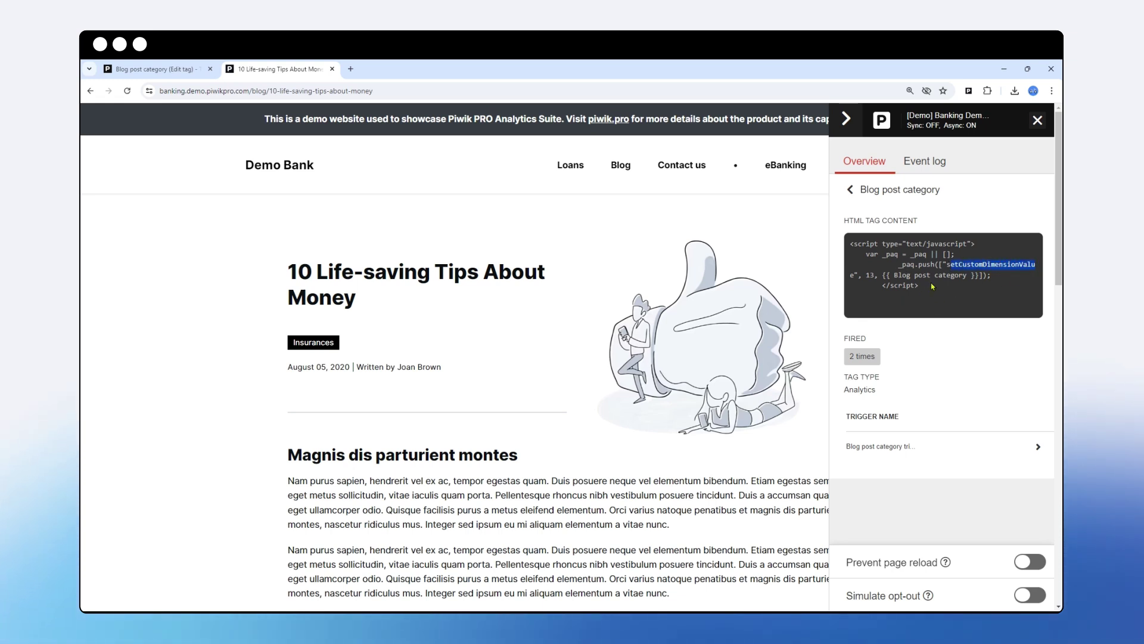
{"action": "double_click", "coordinate": [869, 275]}
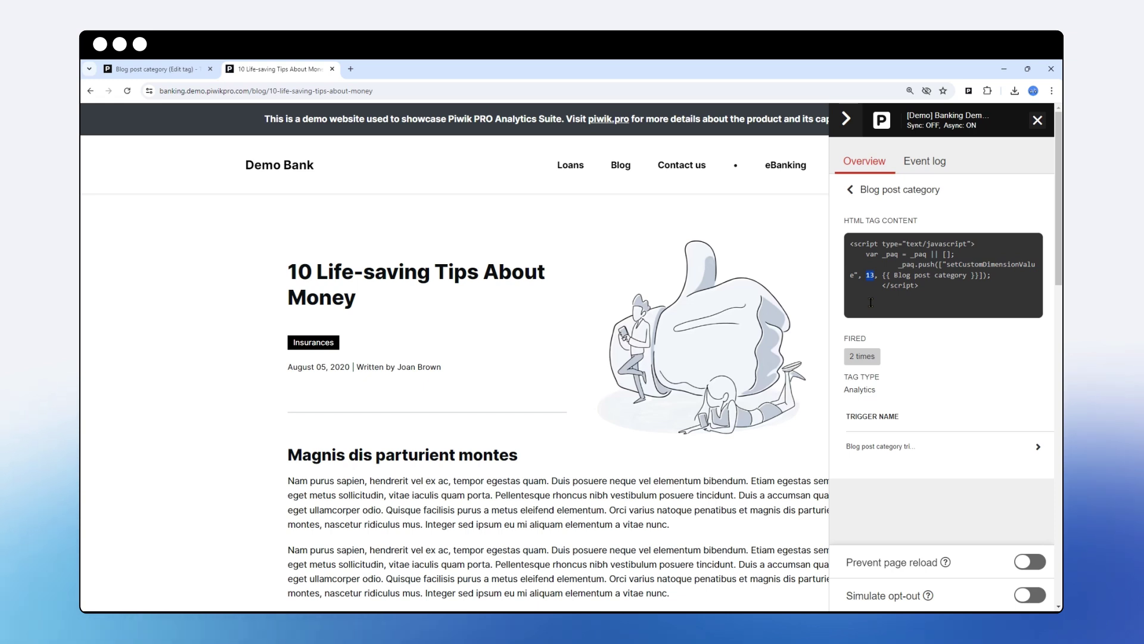
{"action": "left_click_drag", "start_coordinate": [886, 275], "coordinate": [967, 275]}
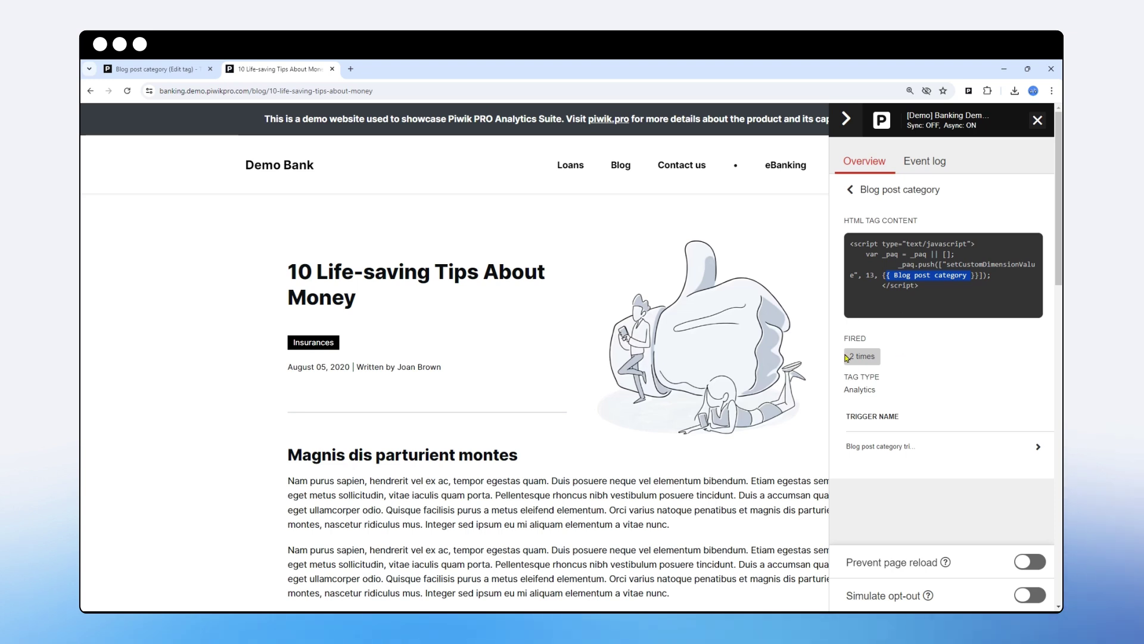
{"action": "left_click", "coordinate": [989, 446]}
{"action": "scroll", "coordinate": [906, 417], "scroll_direction": "down", "scroll_amount": 2}
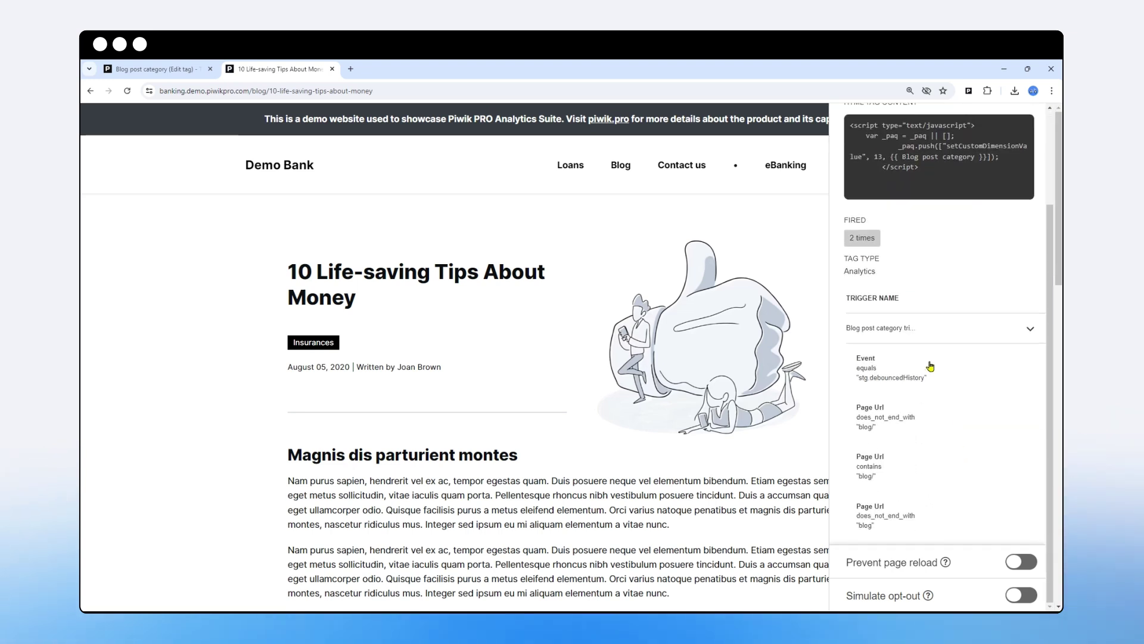
{"action": "scroll", "coordinate": [913, 380], "scroll_direction": "up", "scroll_amount": 3}
{"action": "left_click", "coordinate": [848, 186]}
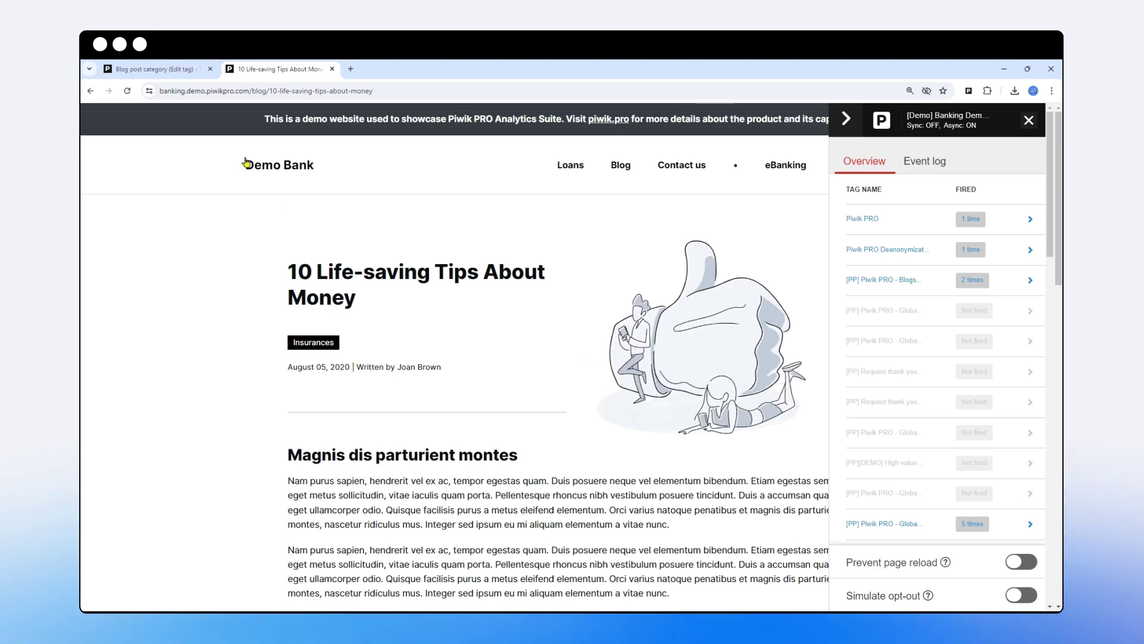
- Switch from Tag Manager to Analytics, open the Tracker debugger in the settings, and look over the latest session
{"action": "left_click", "coordinate": [167, 69]}
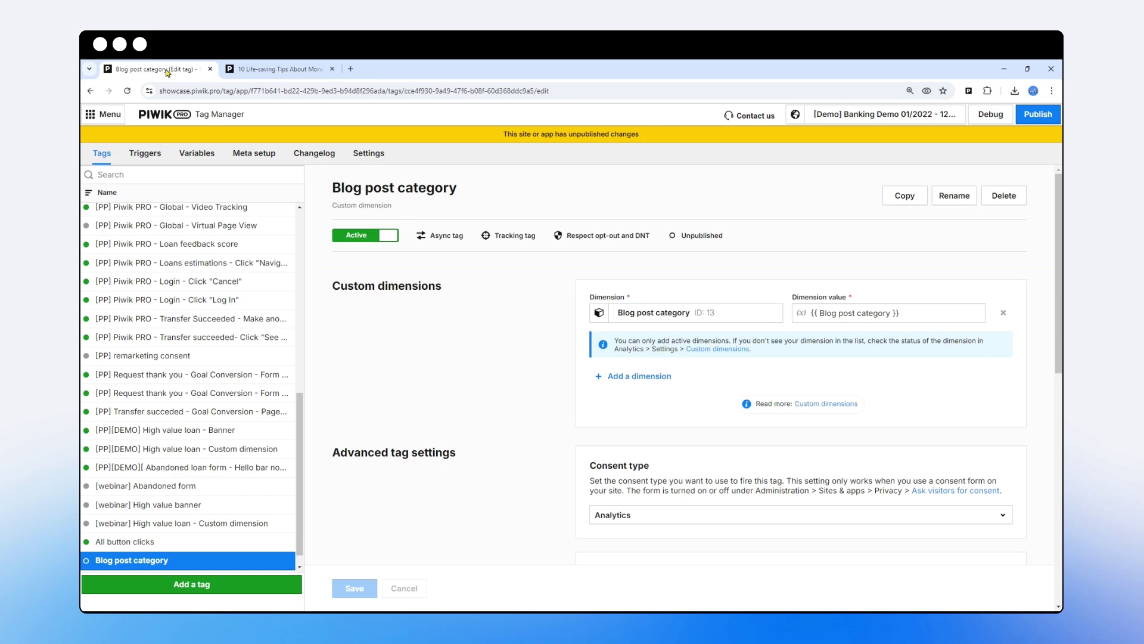
{"action": "left_click", "coordinate": [117, 113]}
{"action": "left_click", "coordinate": [126, 142]}
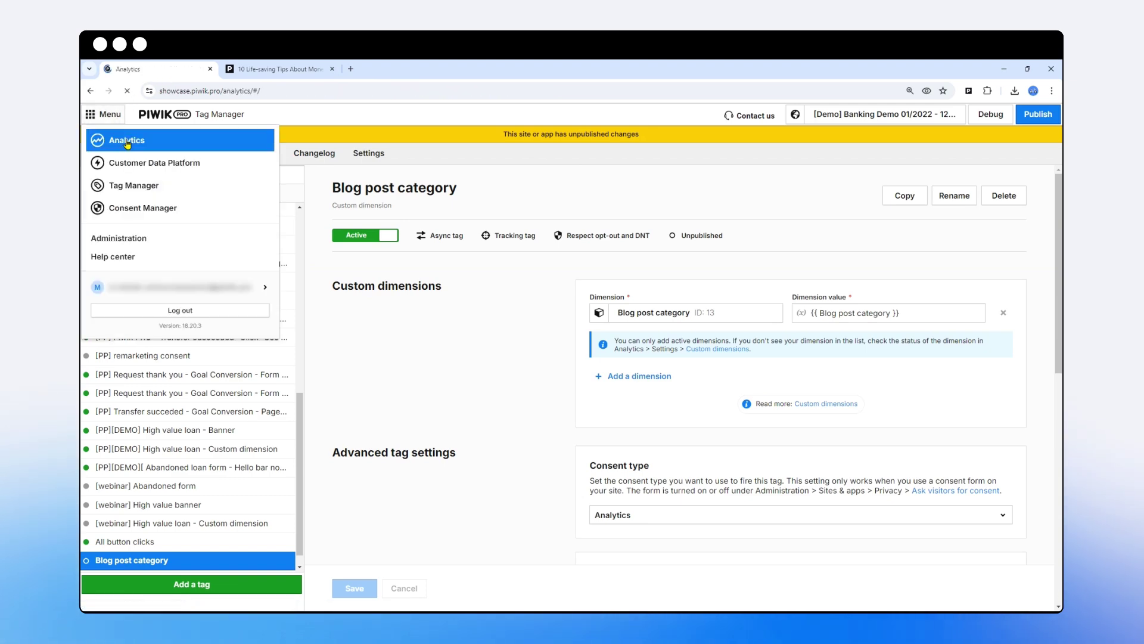
{"action": "left_click", "coordinate": [593, 137]}
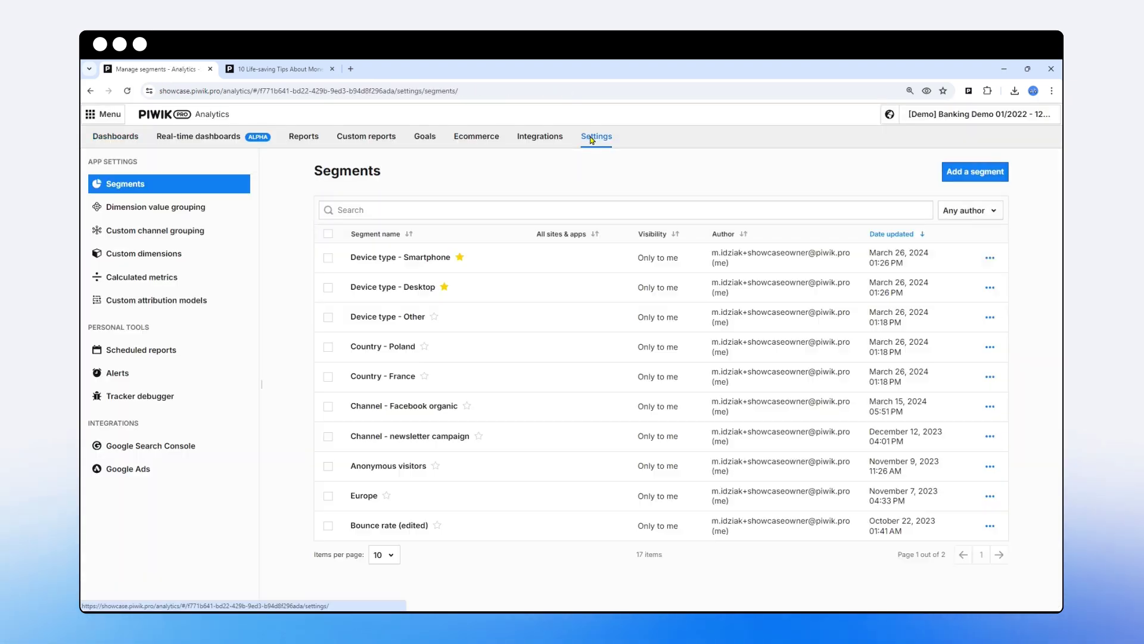
{"action": "left_click", "coordinate": [155, 397]}
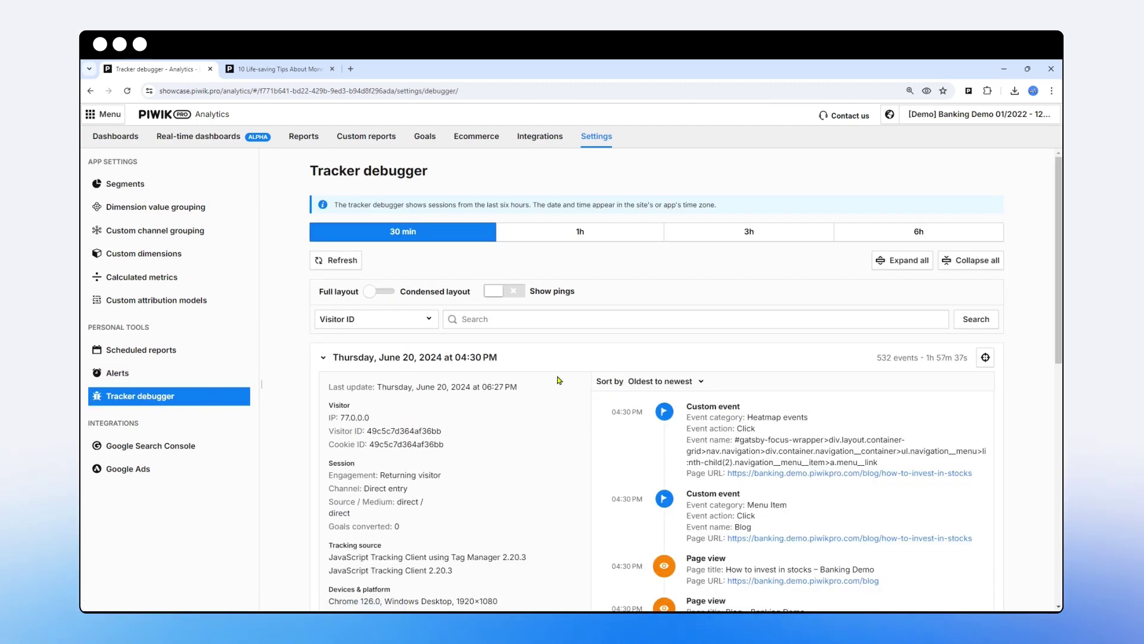
{"action": "scroll", "coordinate": [559, 380], "scroll_direction": "down", "scroll_amount": 1}
{"action": "scroll", "coordinate": [558, 372], "scroll_direction": "up", "scroll_amount": 1}
{"action": "scroll", "coordinate": [558, 365], "scroll_direction": "down", "scroll_amount": 1}
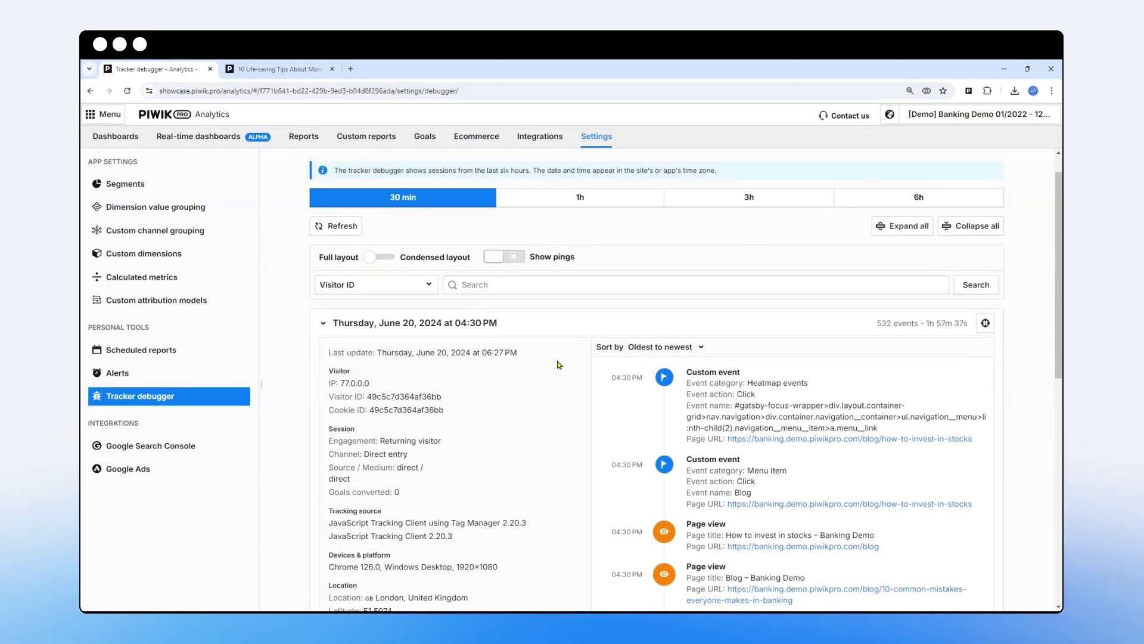
{"action": "scroll", "coordinate": [407, 260], "scroll_direction": "up", "scroll_amount": 1}
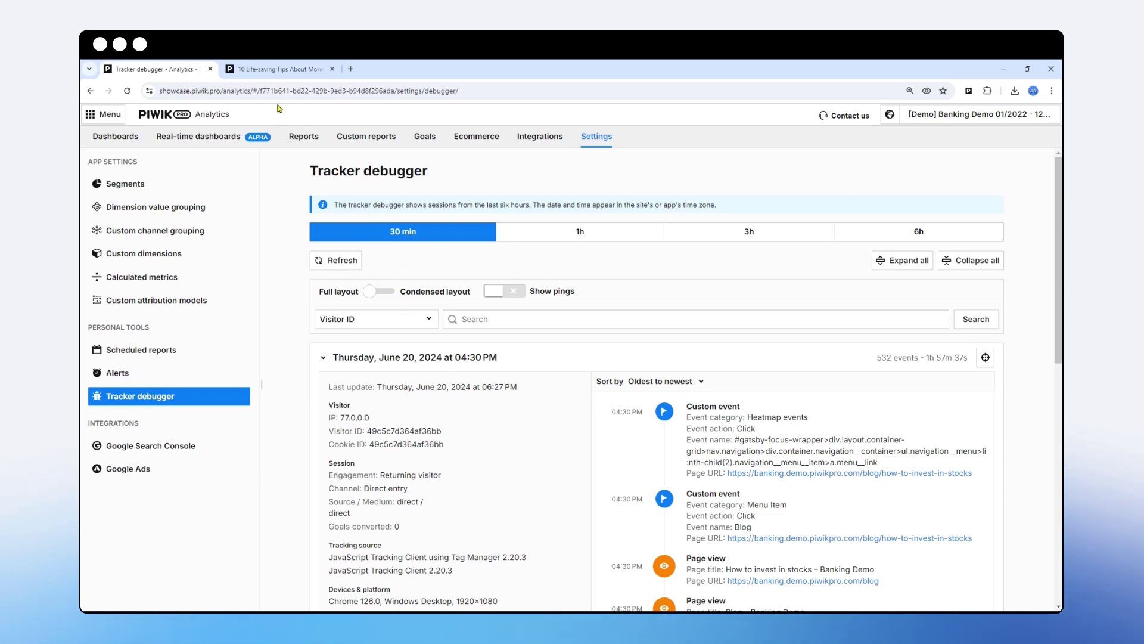
- Compare the session in the Tracker debugger with the open 10 Life-saving Tips post, and return to the Tracker debugger
{"action": "left_click", "coordinate": [277, 69]}
{"action": "left_click", "coordinate": [154, 70]}
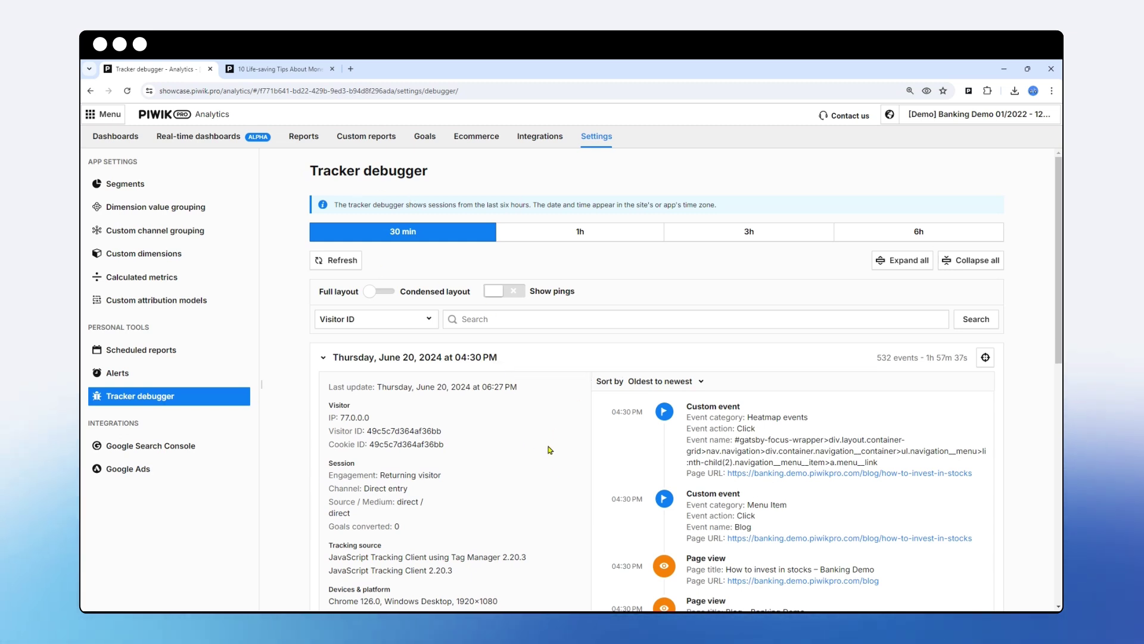
{"action": "scroll", "coordinate": [524, 417], "scroll_direction": "down", "scroll_amount": 2}
{"action": "scroll", "coordinate": [483, 408], "scroll_direction": "up", "scroll_amount": 2}
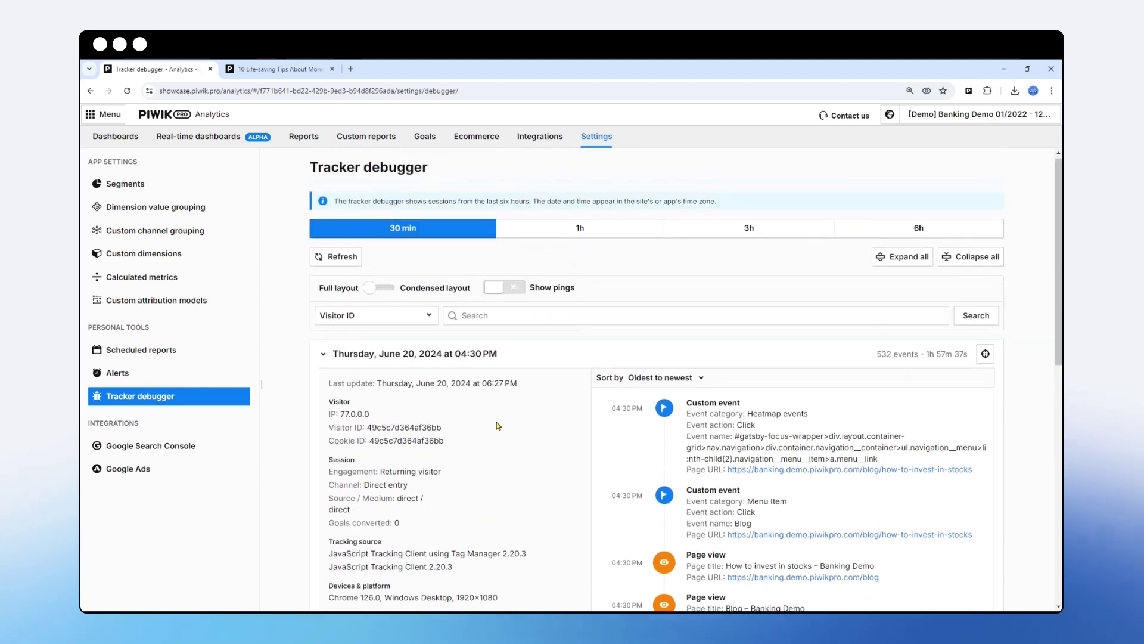
{"action": "left_click", "coordinate": [266, 72]}
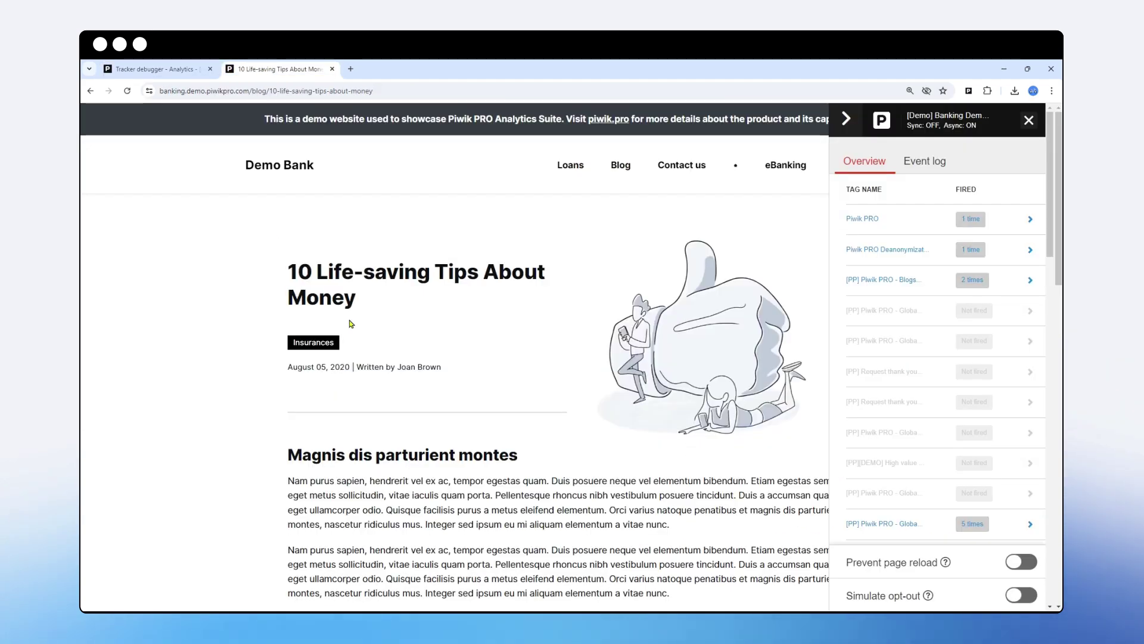
{"action": "left_click", "coordinate": [157, 69]}
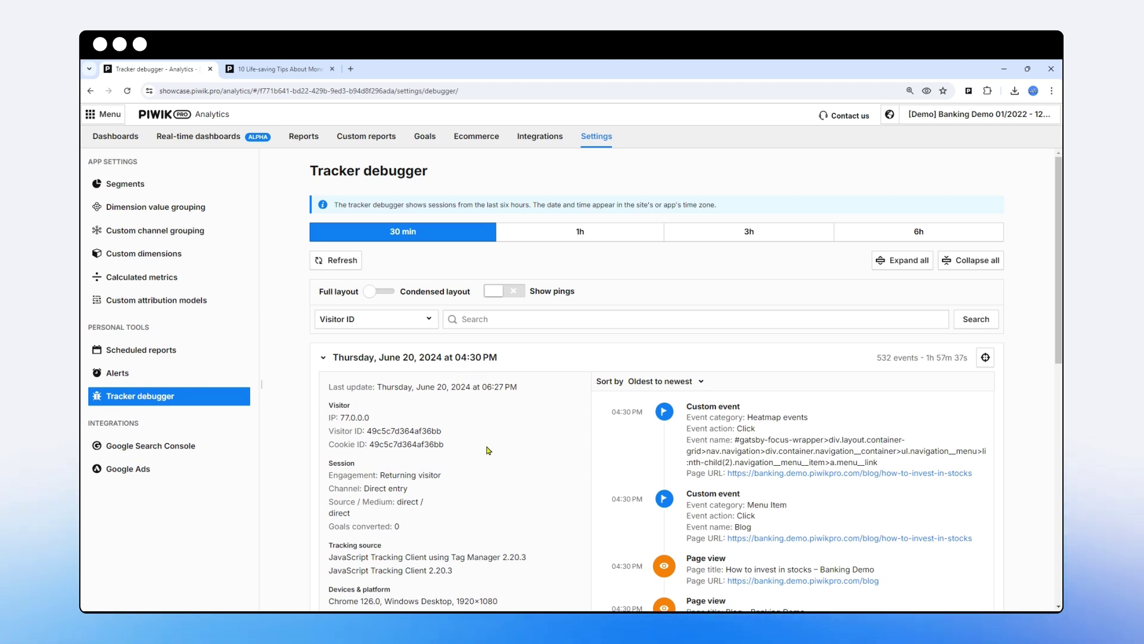
- Search the Tracker debugger's sessions by Page URL for "debug" and look over the session found
{"action": "left_click", "coordinate": [414, 325]}
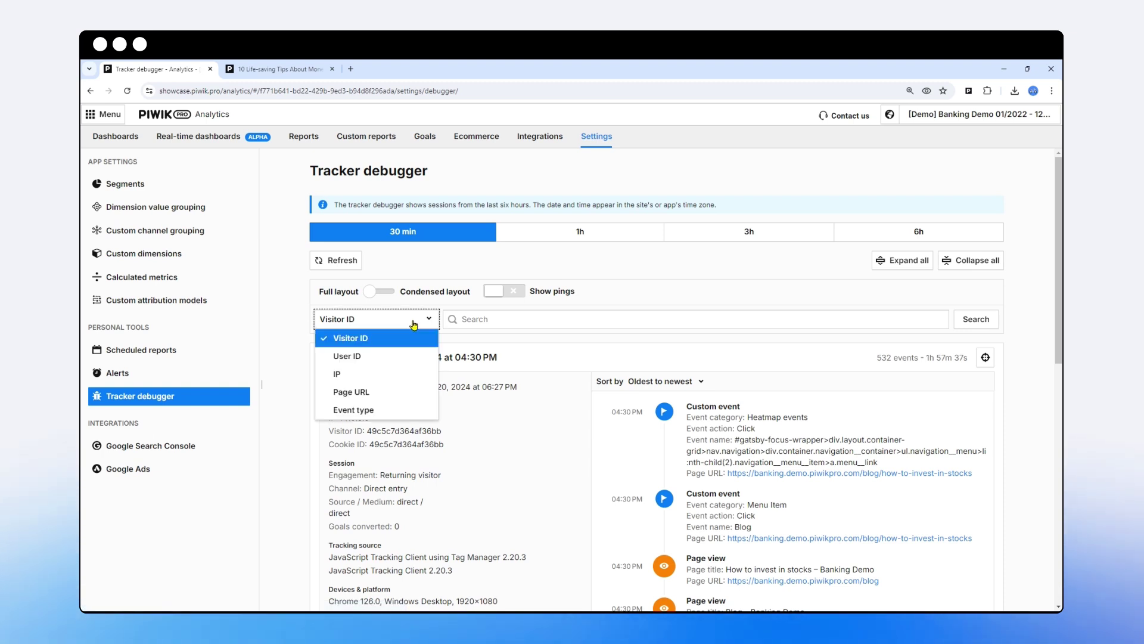
{"action": "left_click", "coordinate": [344, 392]}
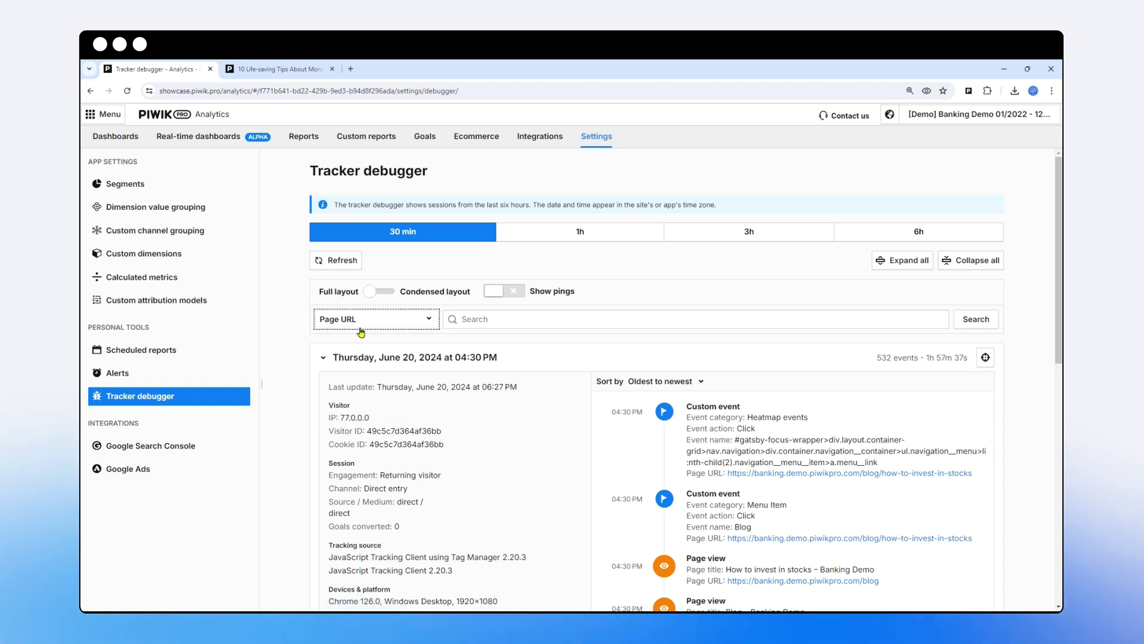
{"action": "left_click", "coordinate": [474, 320]}
{"action": "type", "text": "debug"}
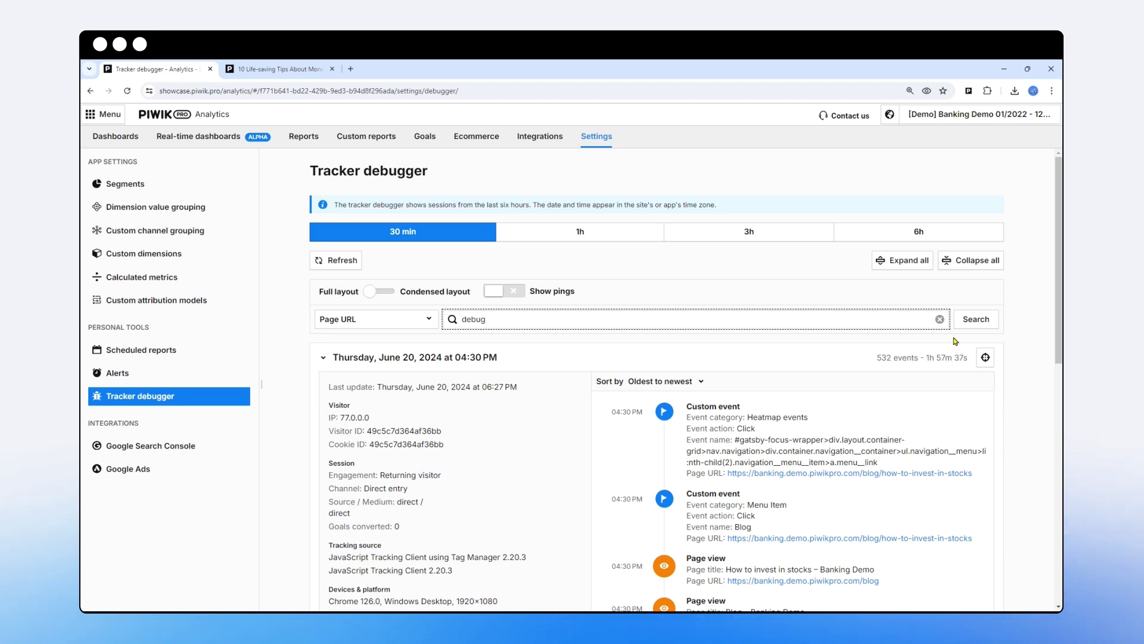
{"action": "left_click", "coordinate": [975, 320]}
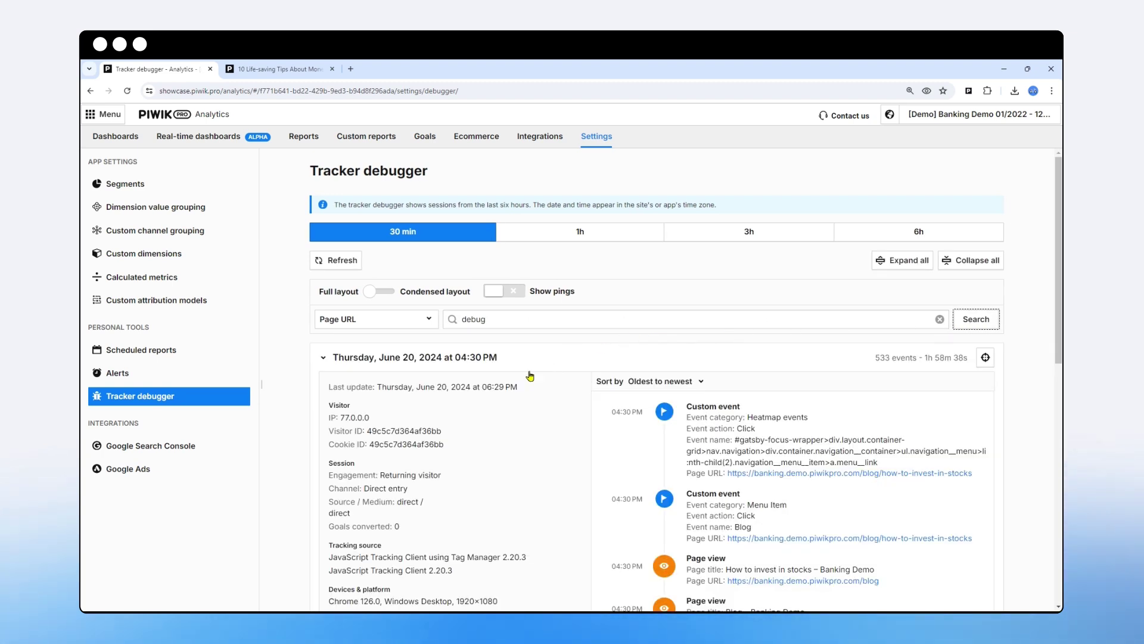
{"action": "scroll", "coordinate": [547, 401], "scroll_direction": "down", "scroll_amount": 2}
{"action": "scroll", "coordinate": [581, 327], "scroll_direction": "up", "scroll_amount": 1}
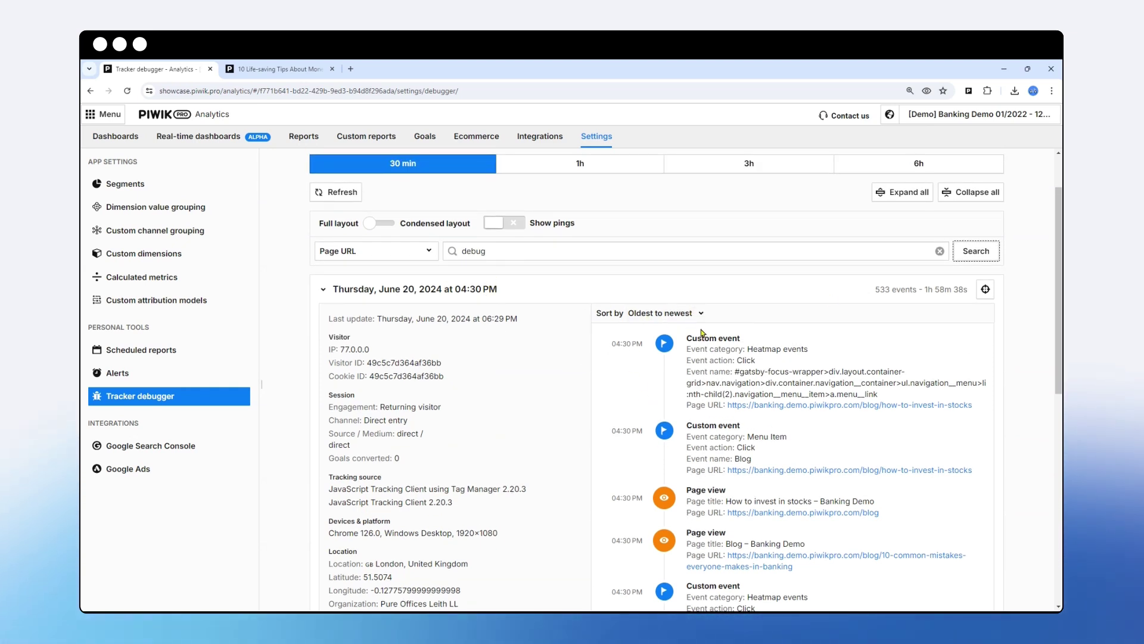
- Sort the session's events newest to oldest and check their Blog post category values against the category on the 10 Life-saving Tips post
{"action": "mouse_move", "coordinate": [613, 345]}
{"action": "left_click", "coordinate": [675, 314]}
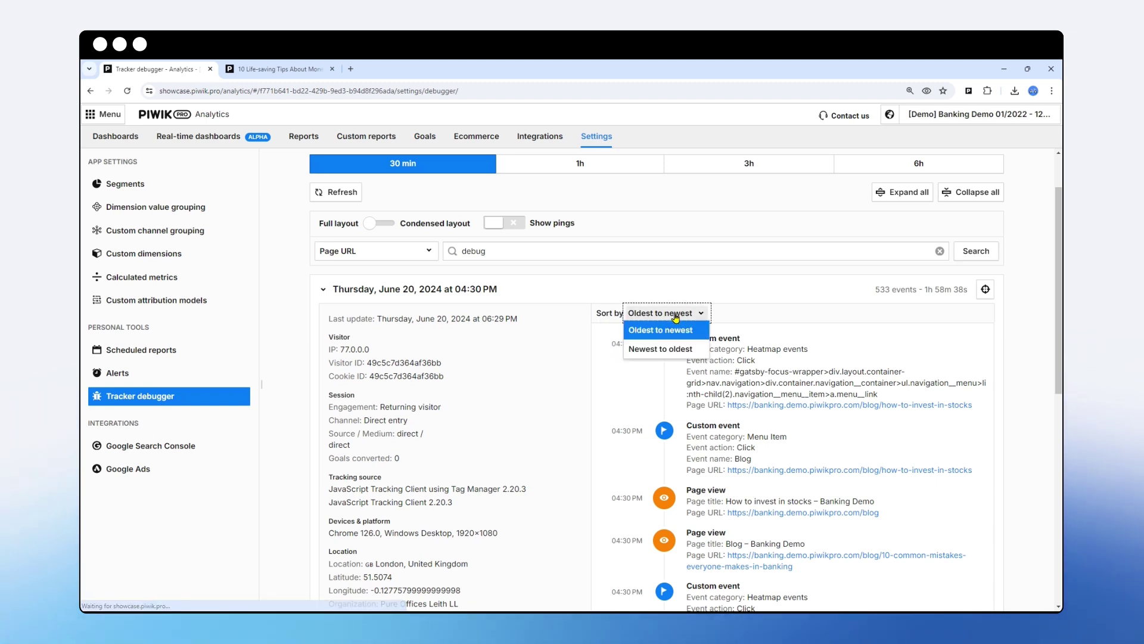
{"action": "left_click", "coordinate": [642, 351]}
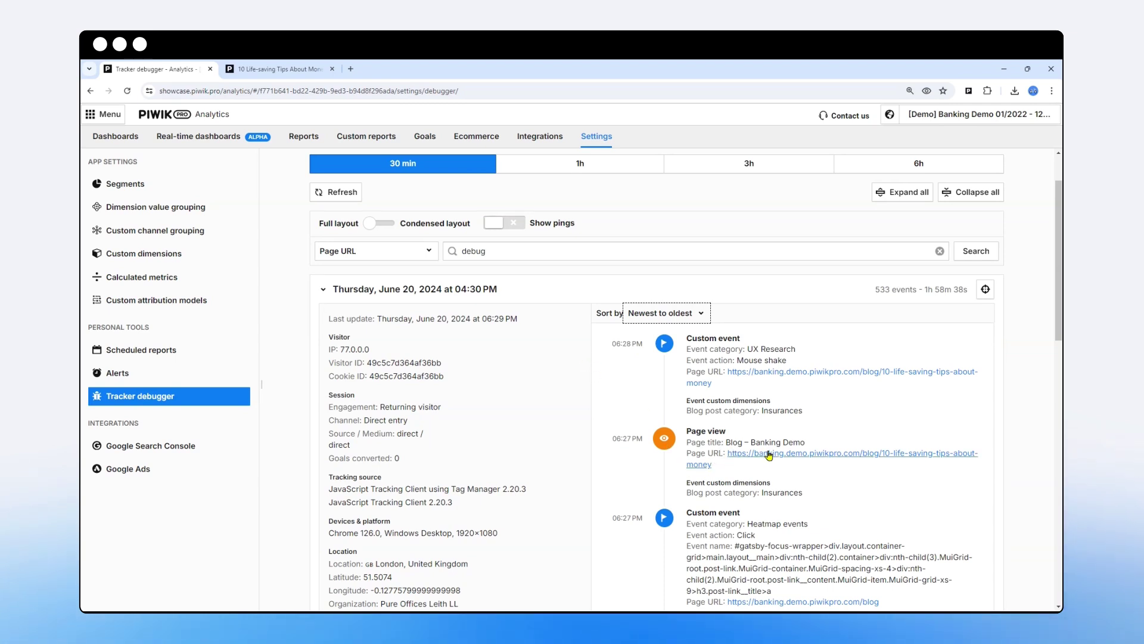
{"action": "mouse_move", "coordinate": [769, 510]}
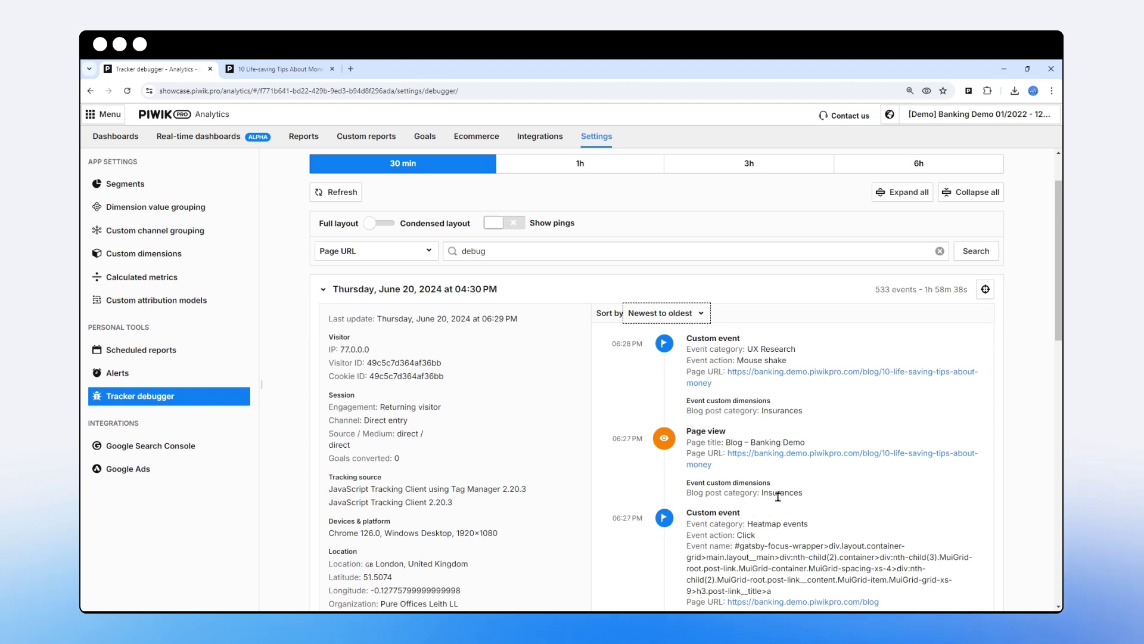
{"action": "left_click_drag", "start_coordinate": [804, 497], "coordinate": [703, 491]}
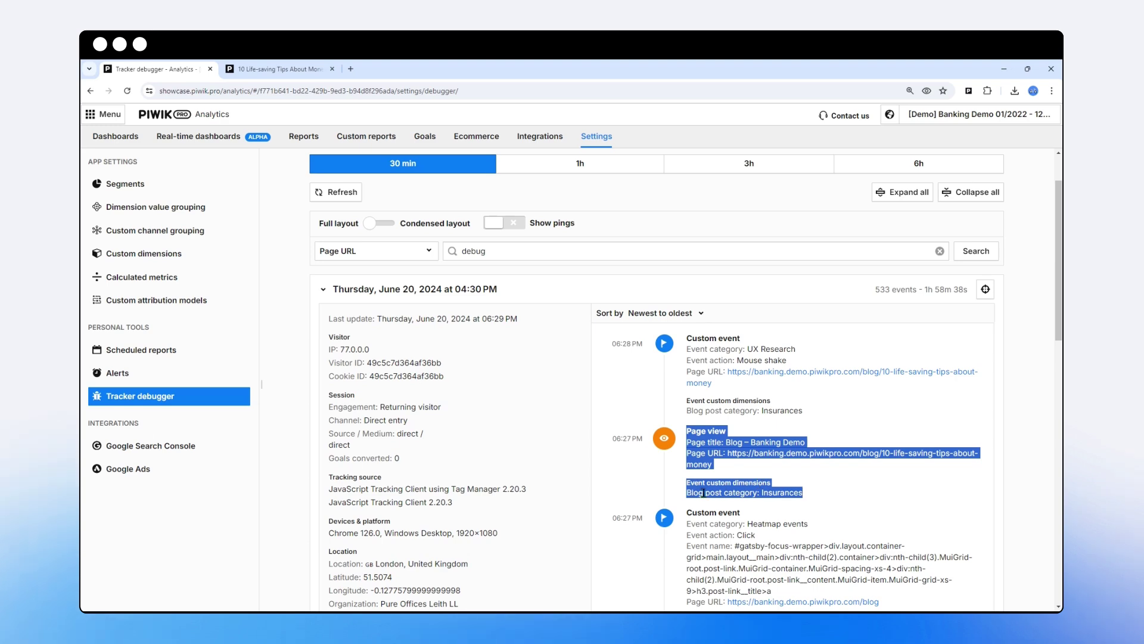
{"action": "left_click", "coordinate": [316, 70]}
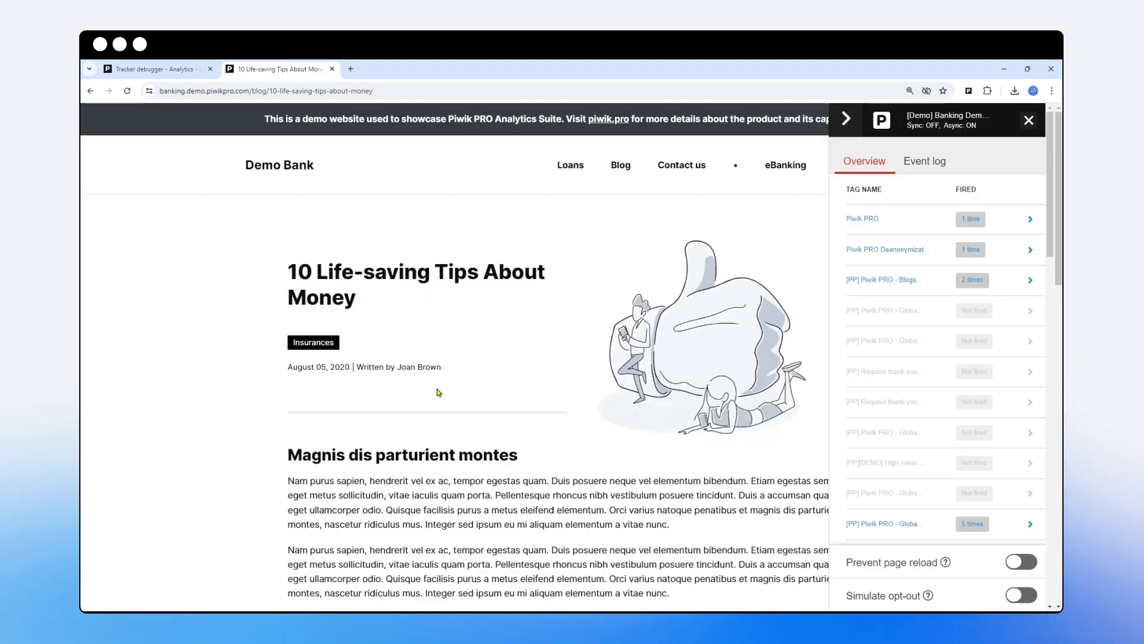
{"action": "left_click", "coordinate": [152, 69]}
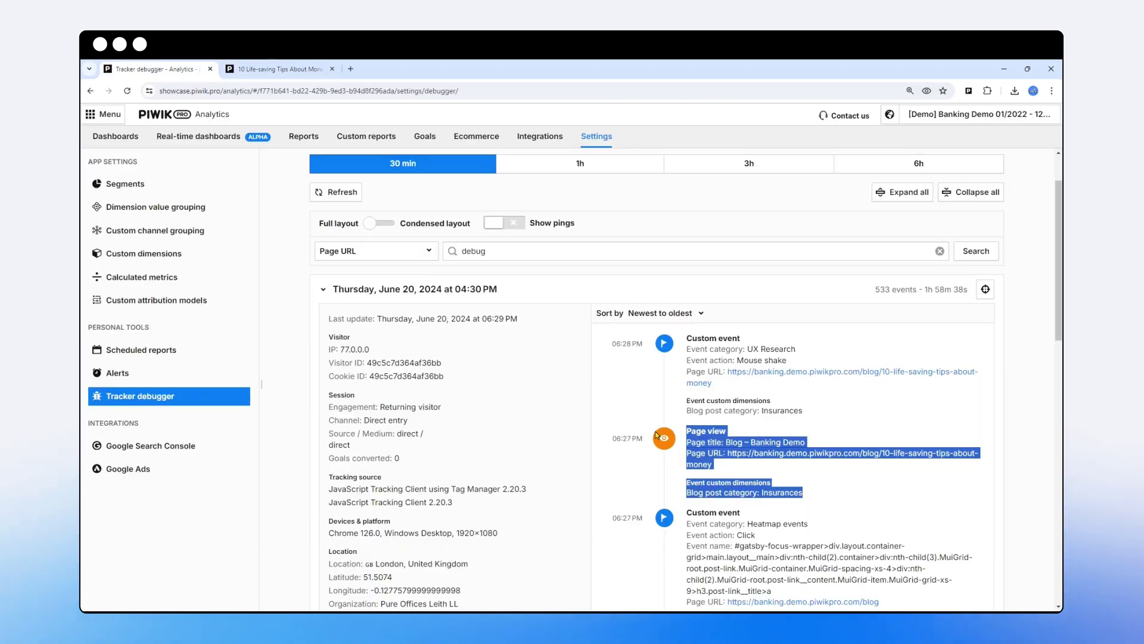
{"action": "scroll", "coordinate": [644, 430], "scroll_direction": "down", "scroll_amount": 5}
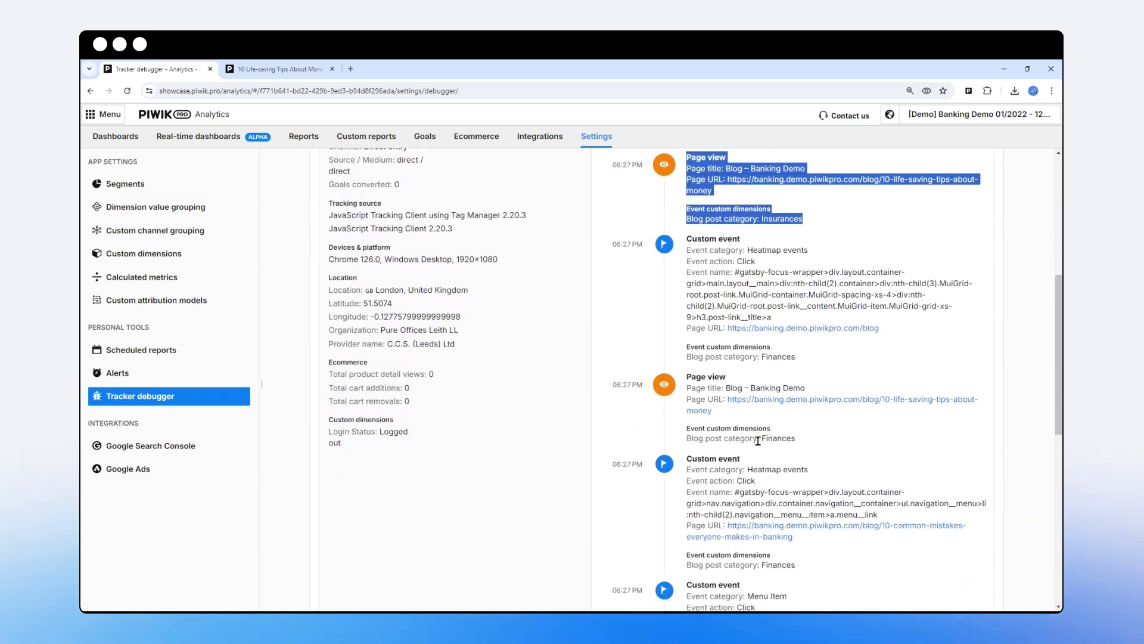
{"action": "scroll", "coordinate": [532, 416], "scroll_direction": "up", "scroll_amount": 5}
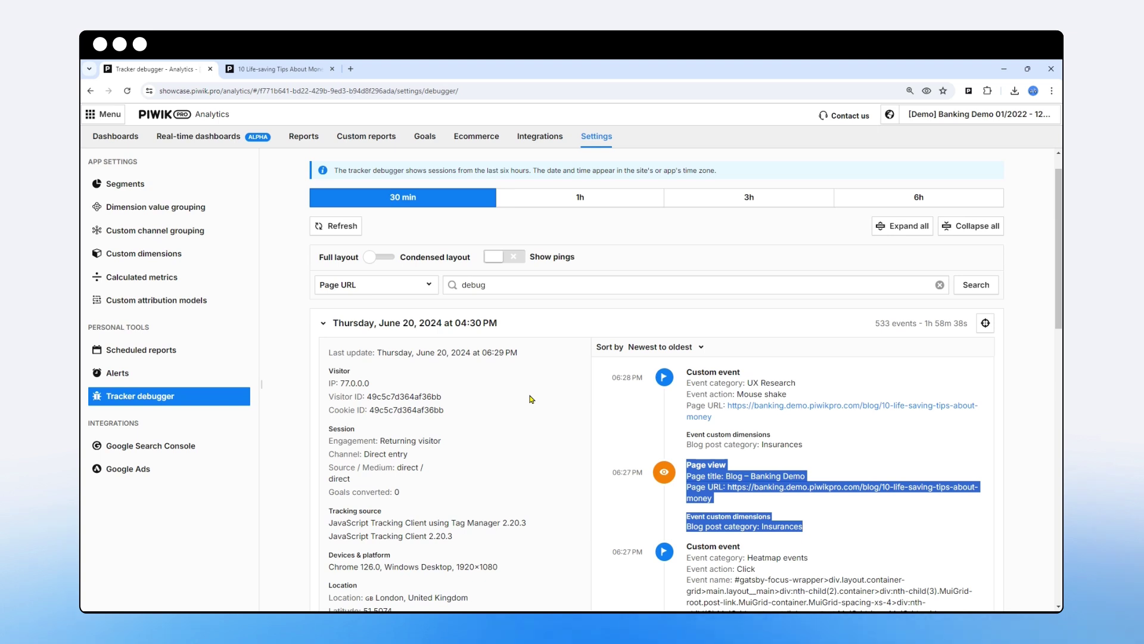
- Return to Tag Manager and publish all changes made in tags, triggers and variables
{"action": "left_click", "coordinate": [105, 116]}
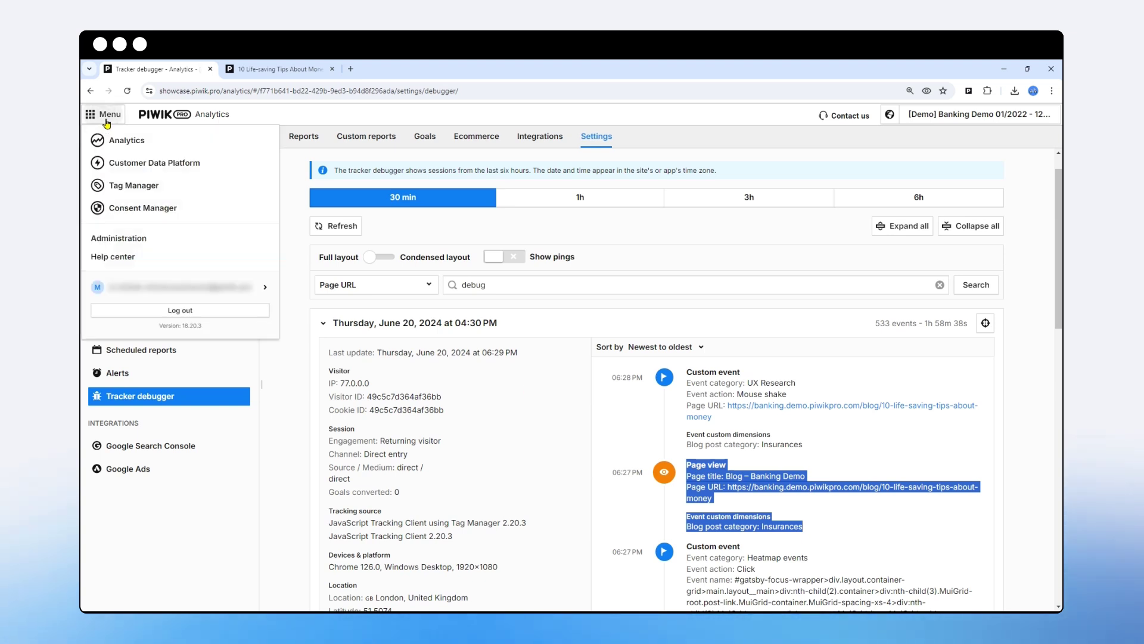
{"action": "left_click", "coordinate": [146, 186]}
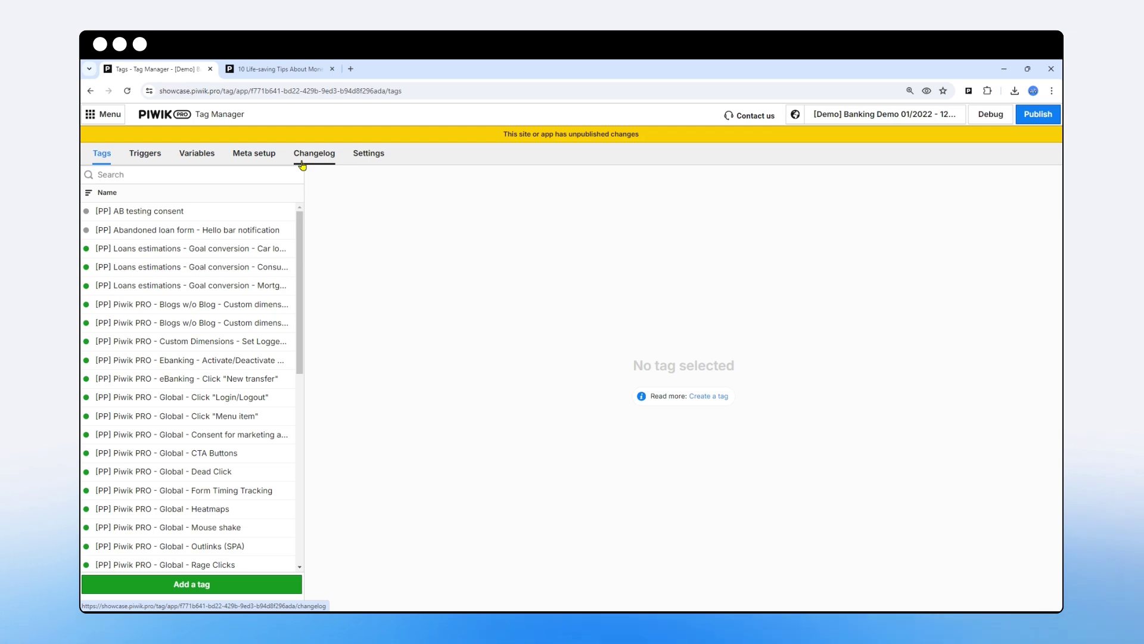
{"action": "left_click", "coordinate": [188, 216]}
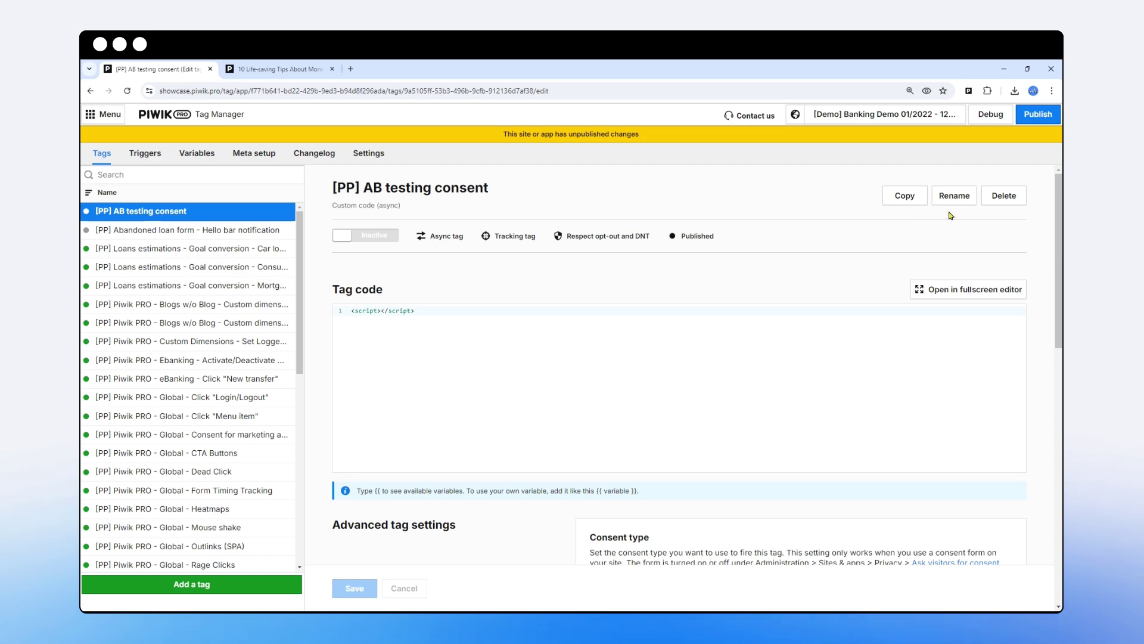
{"action": "left_click", "coordinate": [1033, 119]}
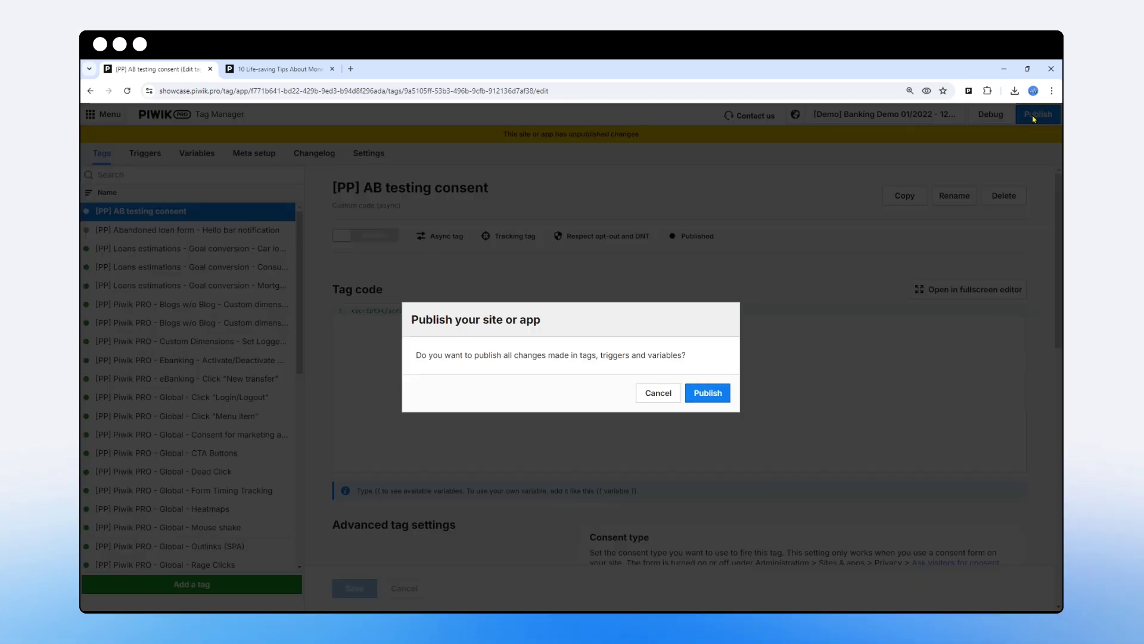
{"action": "left_click", "coordinate": [710, 394]}
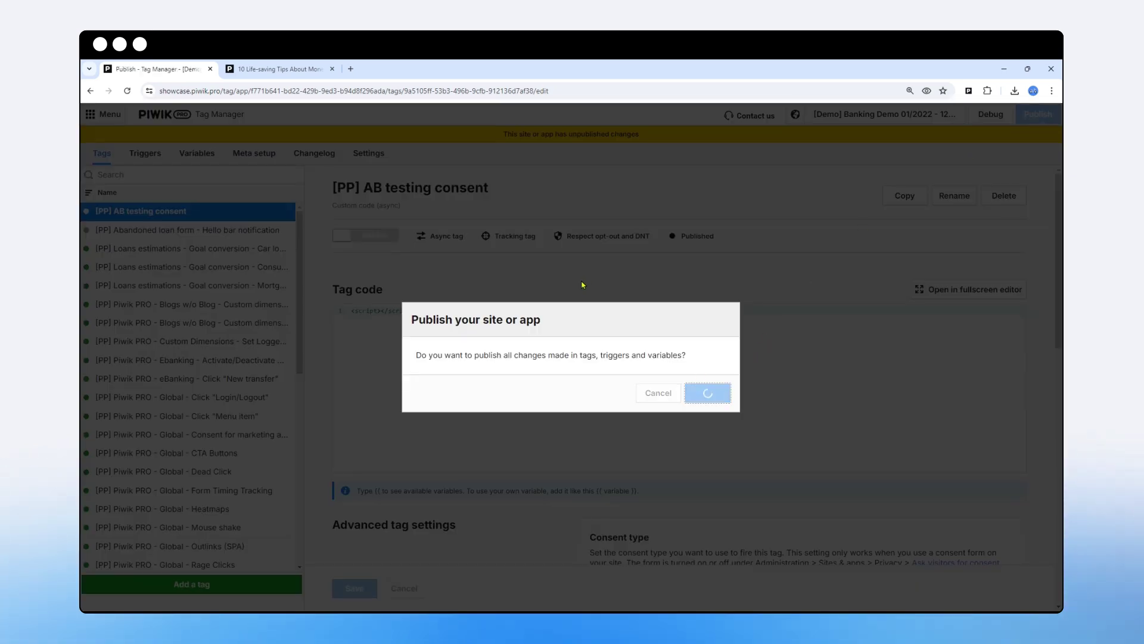